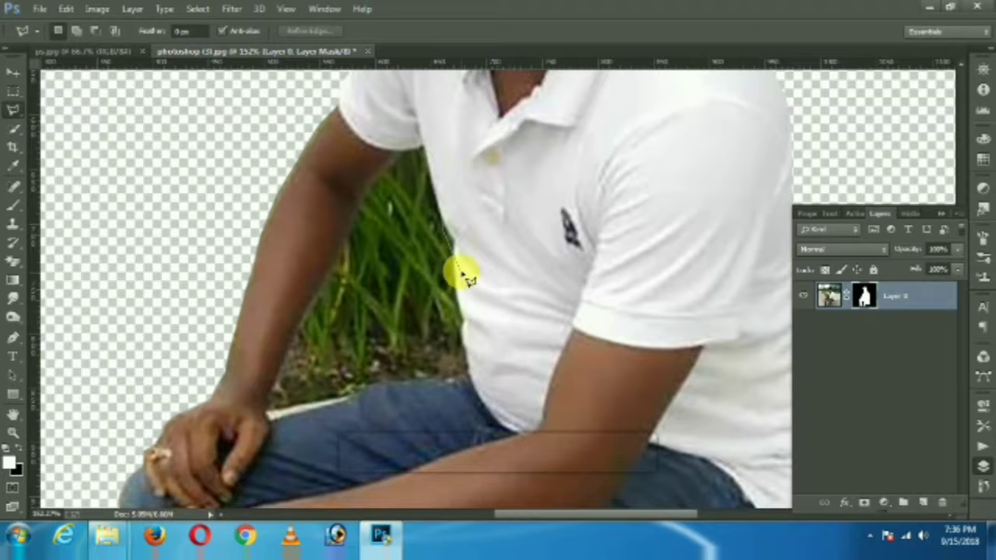
{"action": "key", "text": "super"}
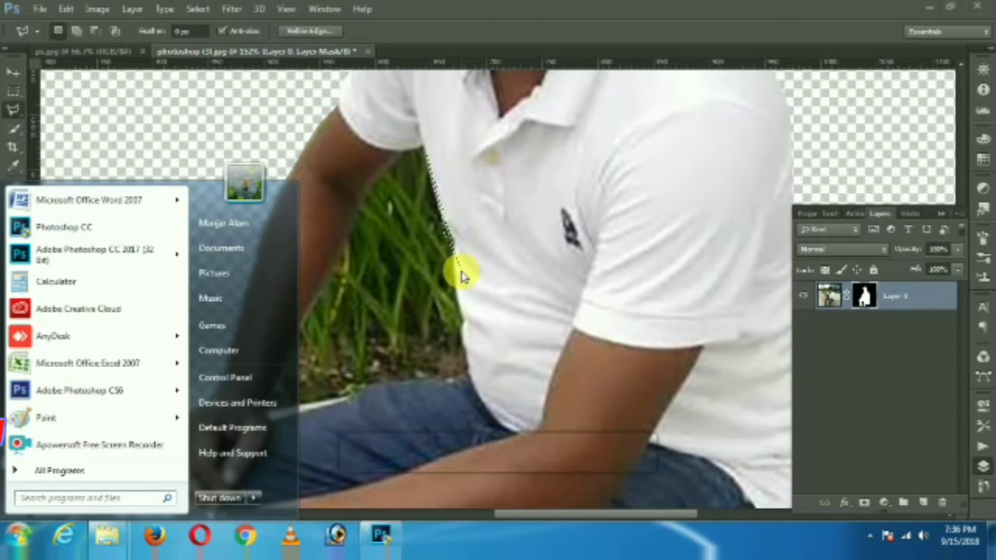
{"action": "key", "text": "super"}
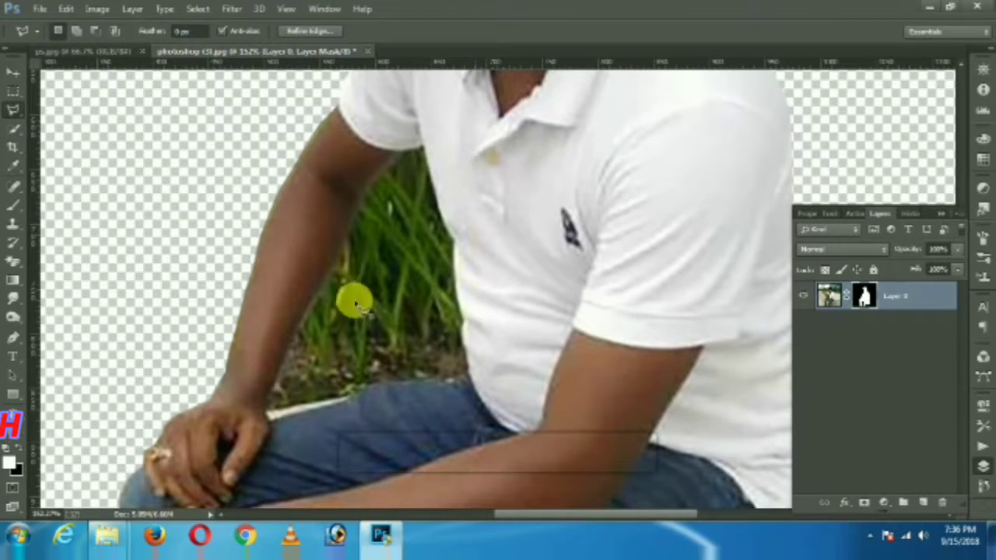
{"action": "double_click", "coordinate": [443, 279]}
{"action": "left_click", "coordinate": [499, 203]}
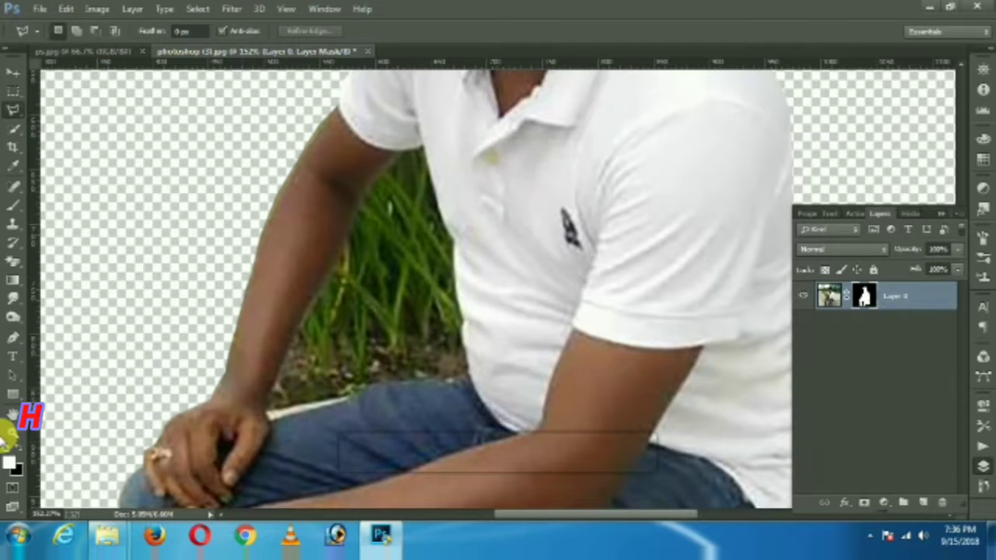
- Trace the grass gap between the man's arm and torso with a closed Pen tool path and convert it to a selection
{"action": "left_click", "coordinate": [17, 336]}
{"action": "scroll", "coordinate": [275, 322], "scroll_direction": "up", "scroll_amount": 5}
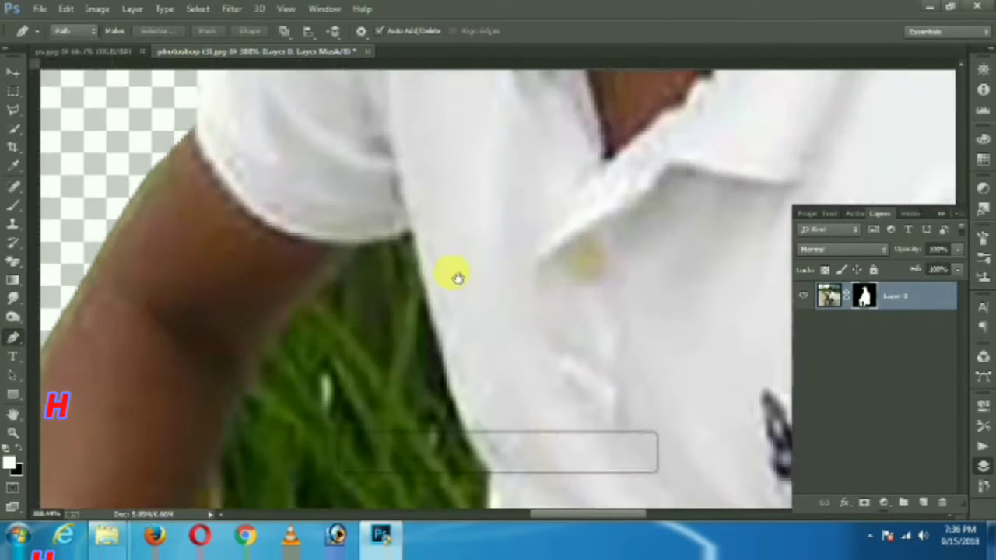
{"action": "left_click_drag", "start_coordinate": [457, 278], "coordinate": [454, 287]}
{"action": "left_click", "coordinate": [409, 245]}
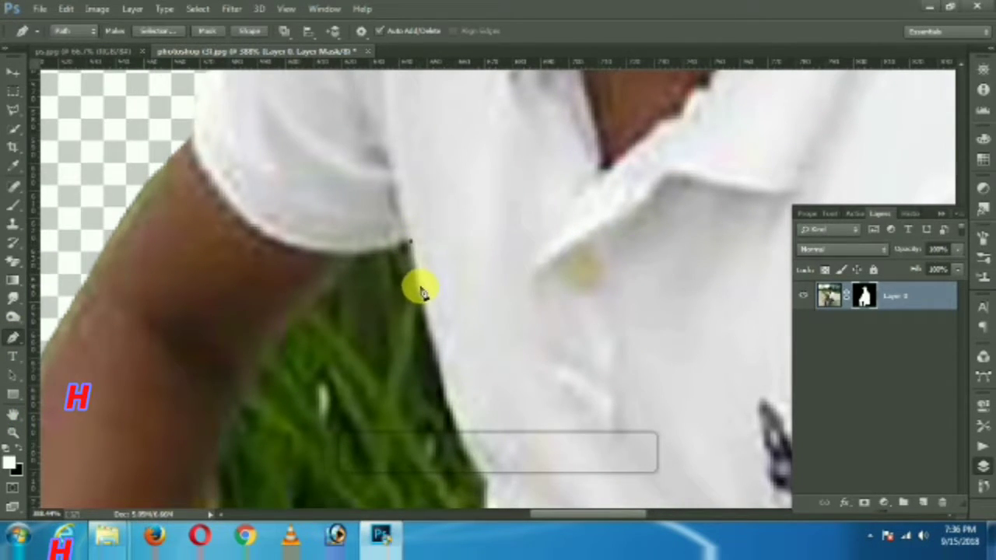
{"action": "left_click_drag", "start_coordinate": [463, 415], "coordinate": [421, 285]}
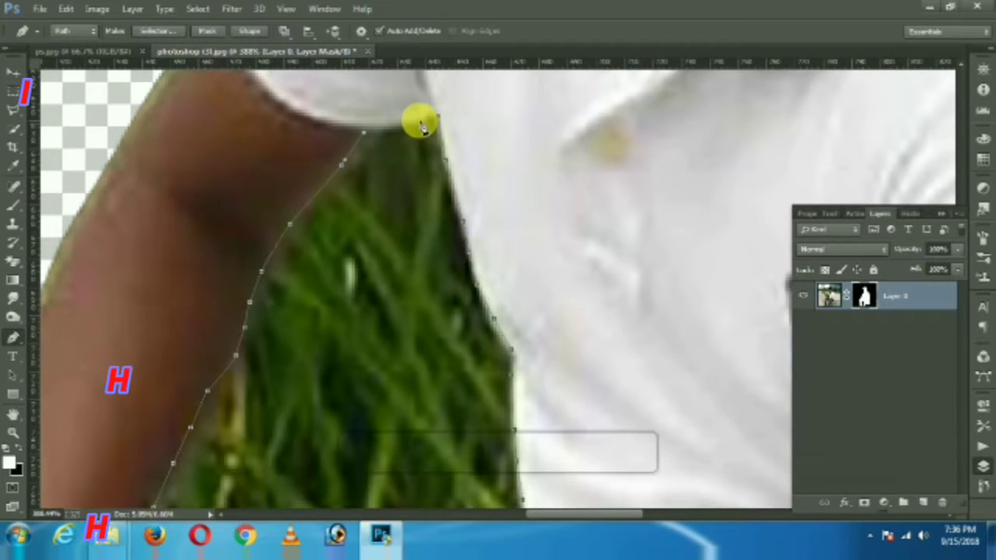
{"action": "right_click", "coordinate": [394, 167]}
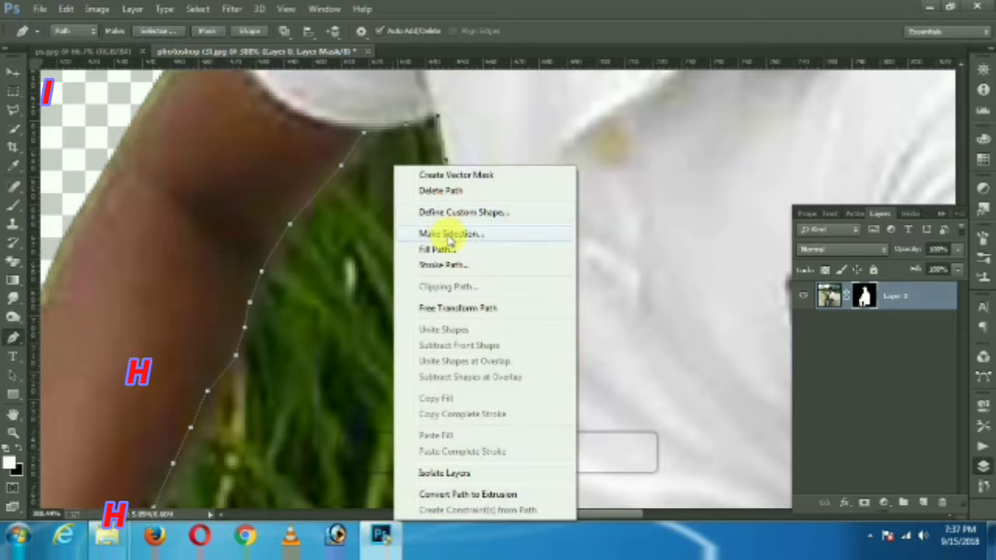
{"action": "left_click", "coordinate": [449, 235]}
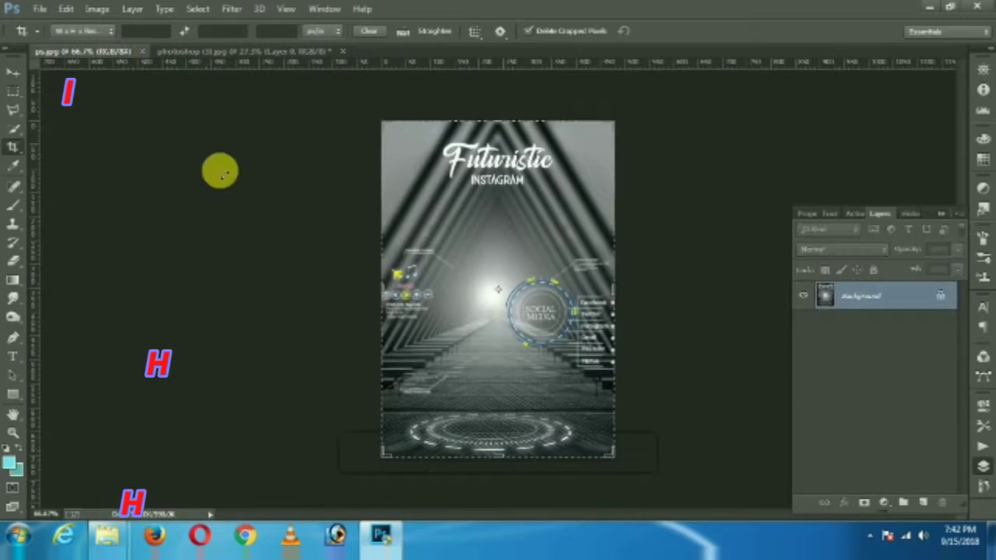
- Bring the Futuristic Instagram background from ps.jpg into the cutout document and enlarge it to the full canvas height
{"action": "left_click", "coordinate": [12, 73]}
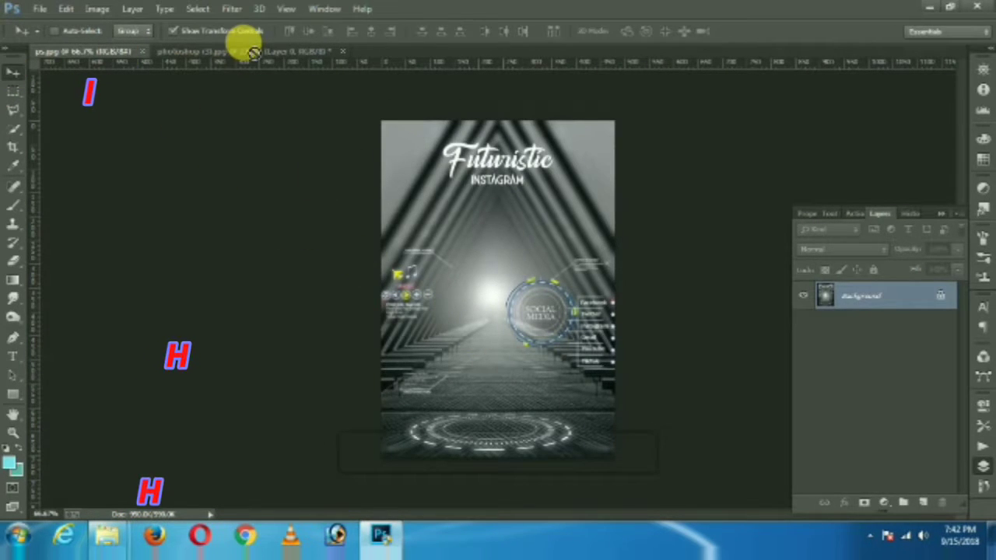
{"action": "left_click_drag", "start_coordinate": [257, 59], "coordinate": [493, 289]}
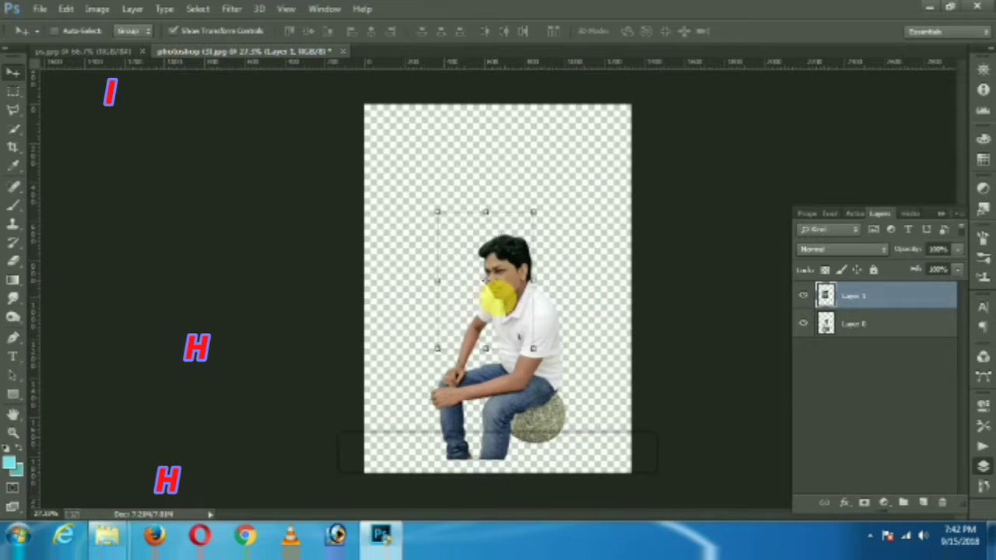
{"action": "left_click_drag", "start_coordinate": [538, 353], "coordinate": [604, 474]}
{"action": "mouse_move", "coordinate": [523, 330]}
{"action": "left_mouse_down"}
{"action": "mouse_move", "coordinate": [532, 347]}
{"action": "mouse_move", "coordinate": [529, 329]}
{"action": "left_mouse_up"}
{"action": "key", "text": "Return"}
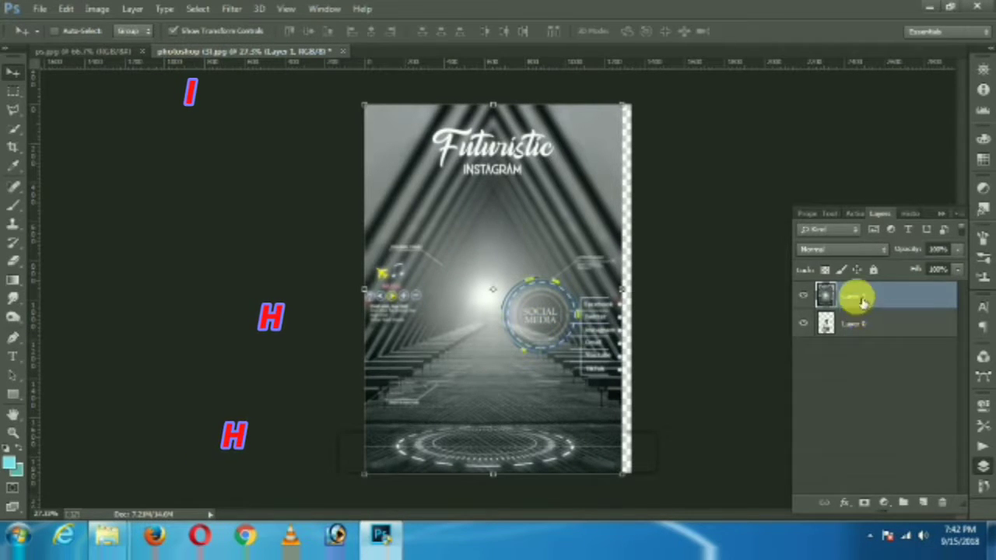
- Put the background layer beneath the man's layer and scale the man down slightly, seating him over the glowing floor ring
{"action": "left_click_drag", "start_coordinate": [855, 295], "coordinate": [850, 338]}
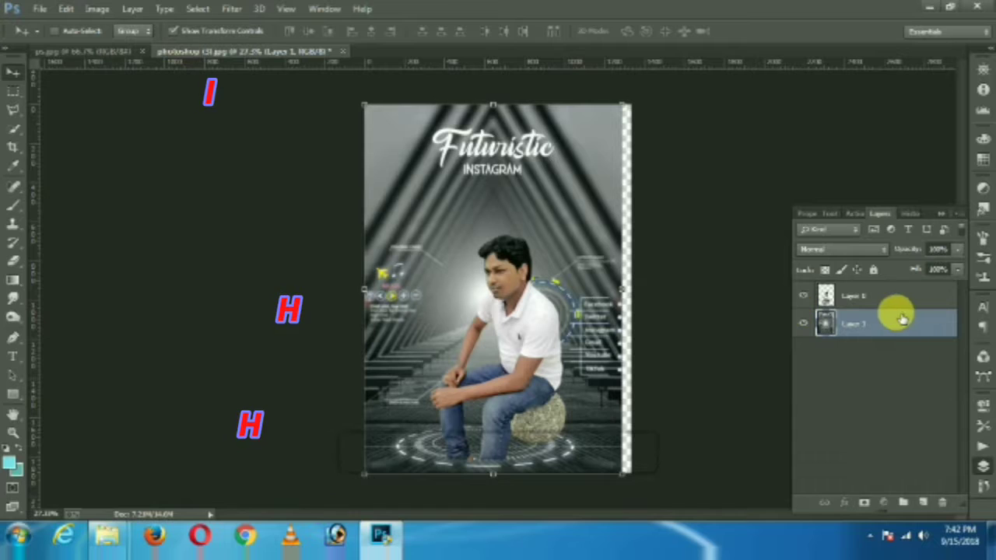
{"action": "left_click", "coordinate": [824, 294]}
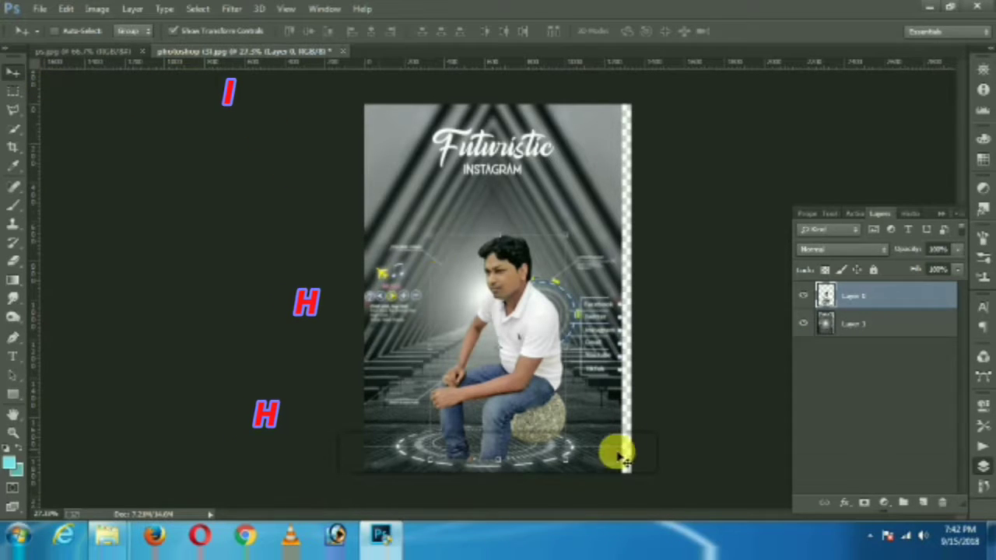
{"action": "key", "text": "ctrl+t"}
{"action": "left_click_drag", "start_coordinate": [562, 467], "coordinate": [516, 411]}
{"action": "key", "text": "Return"}
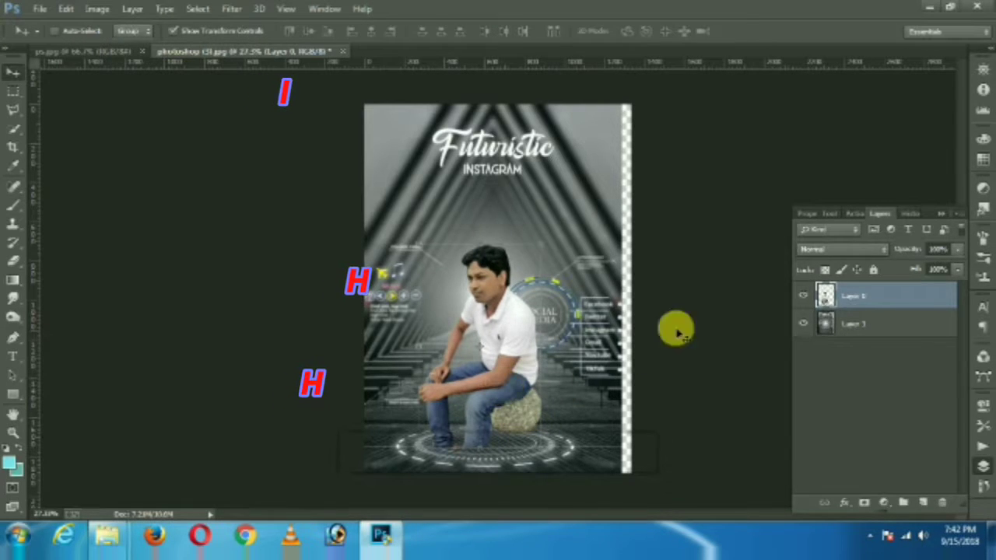
- Crop the canvas to about 1760 px high, trimming the floor below the man's feet and the transparent strip beside the background
{"action": "left_click", "coordinate": [13, 147]}
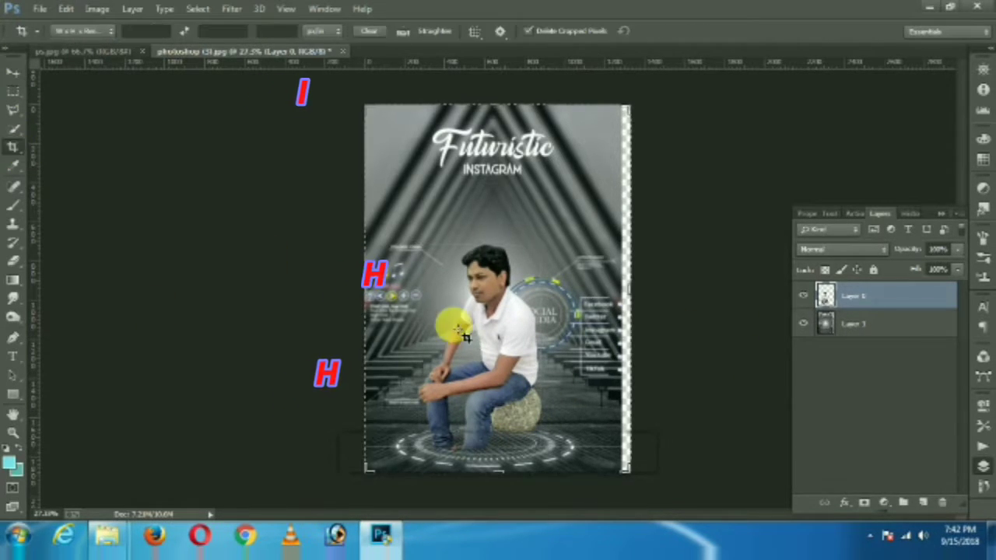
{"action": "left_click_drag", "start_coordinate": [498, 471], "coordinate": [573, 456]}
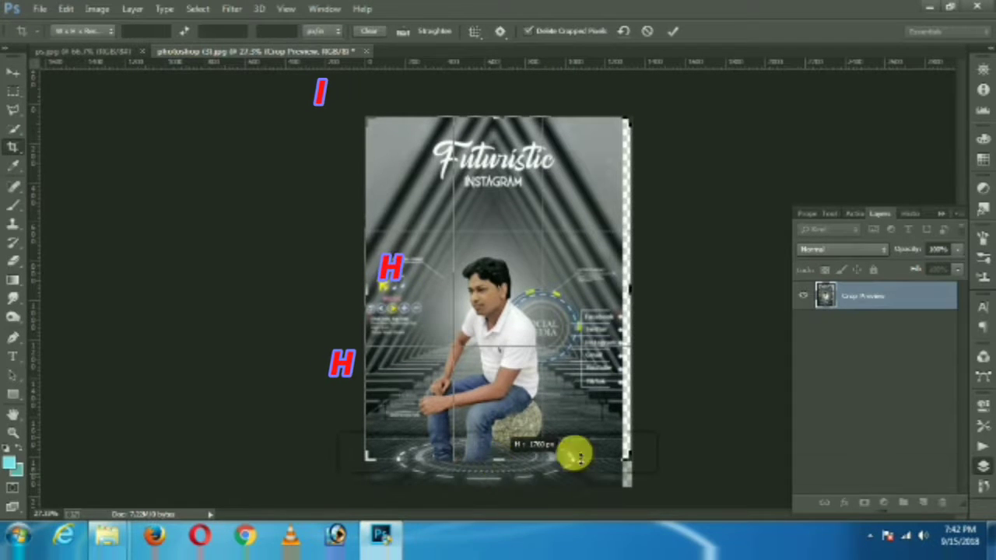
{"action": "left_click_drag", "start_coordinate": [633, 290], "coordinate": [626, 294]}
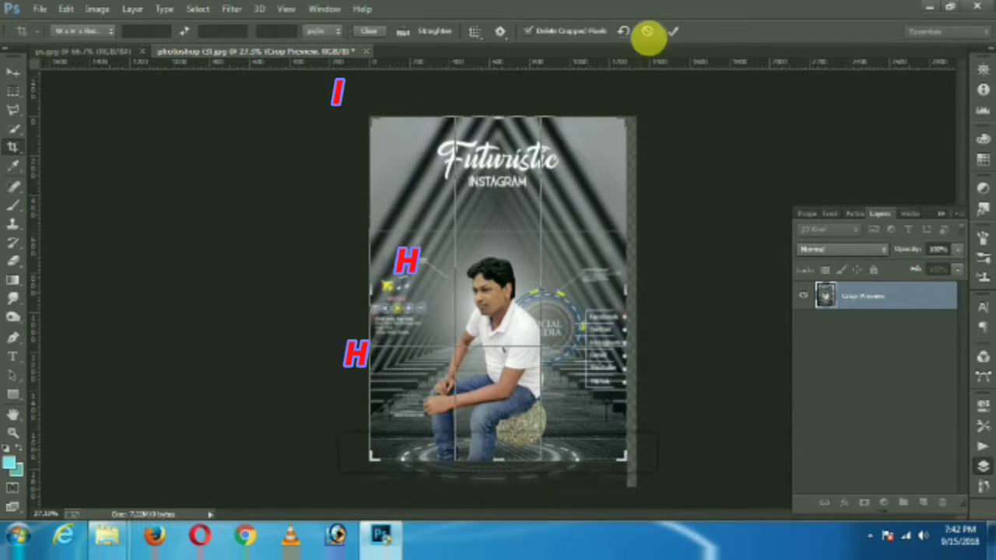
{"action": "left_click", "coordinate": [673, 31]}
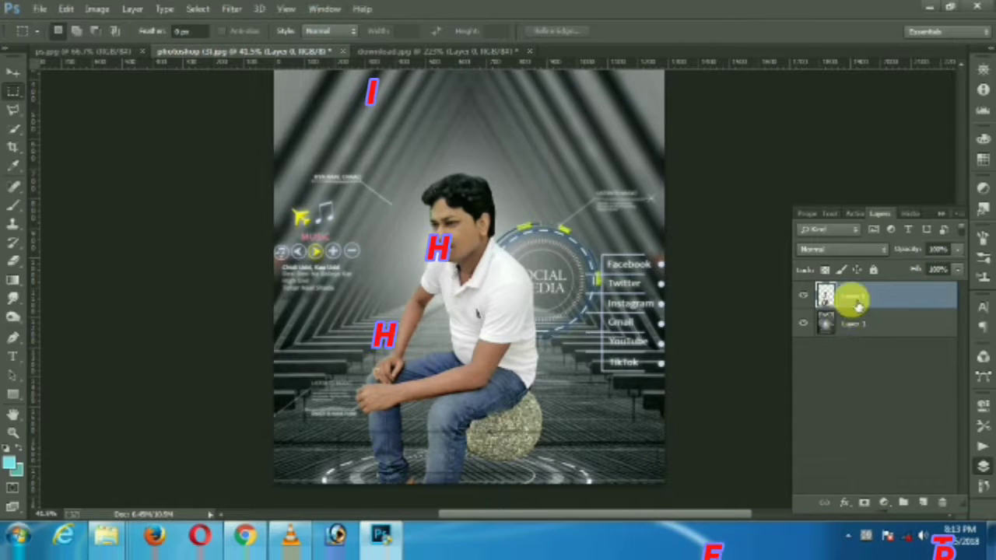
- Brighten the man's face and arms using the Camera Raw adjustment brush with exposure at +0.50
{"action": "left_click", "coordinate": [237, 10]}
{"action": "left_click", "coordinate": [256, 94]}
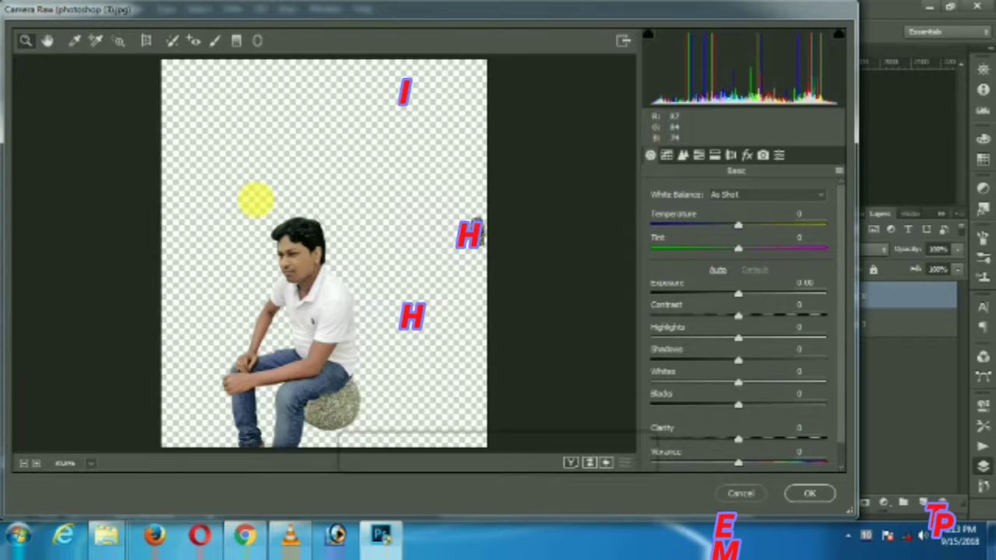
{"action": "left_click", "coordinate": [215, 41]}
{"action": "left_click", "coordinate": [293, 266]}
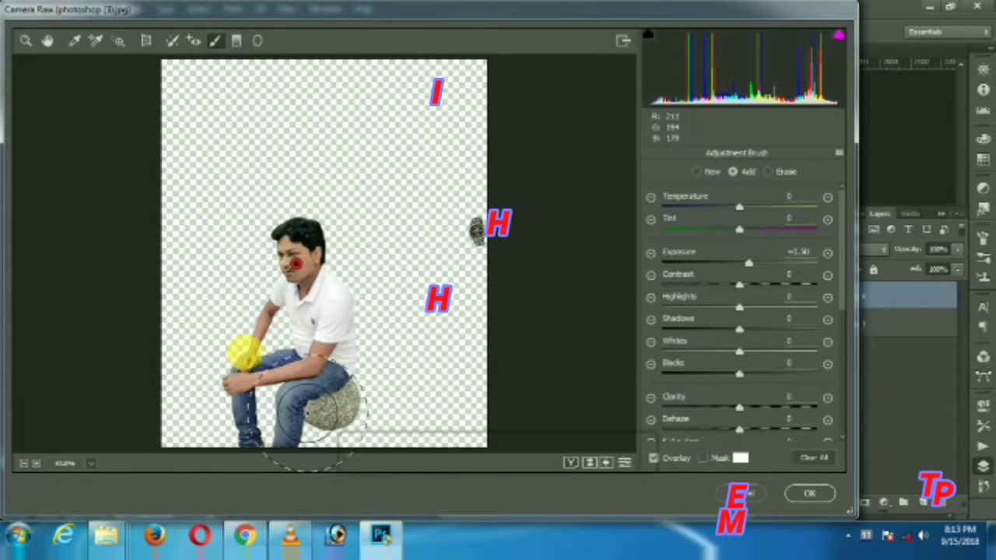
{"action": "left_click", "coordinate": [807, 493]}
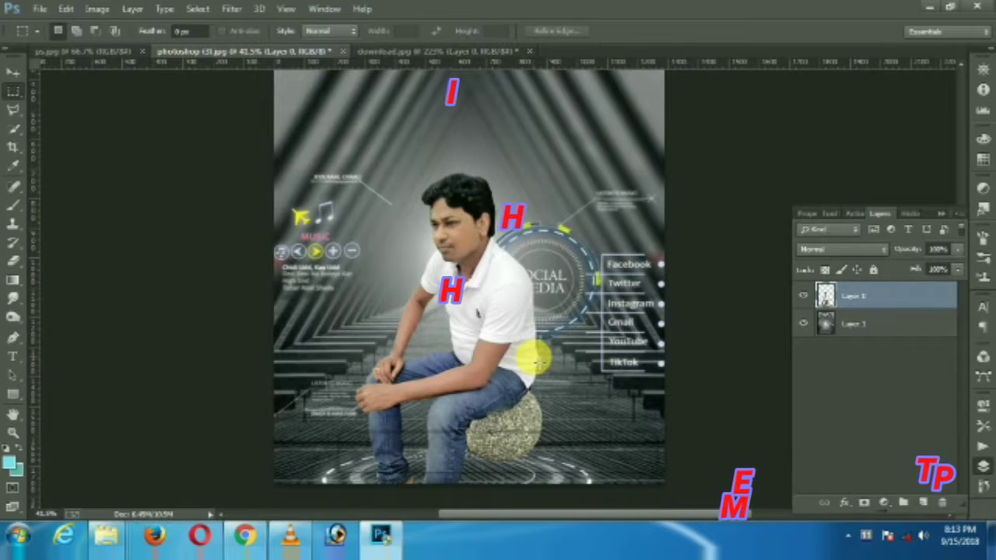
- Apply the Camera Raw Filter to the man with Vibrance at +28 and Oranges and Yellows luminance at about +8
{"action": "left_click", "coordinate": [231, 8]}
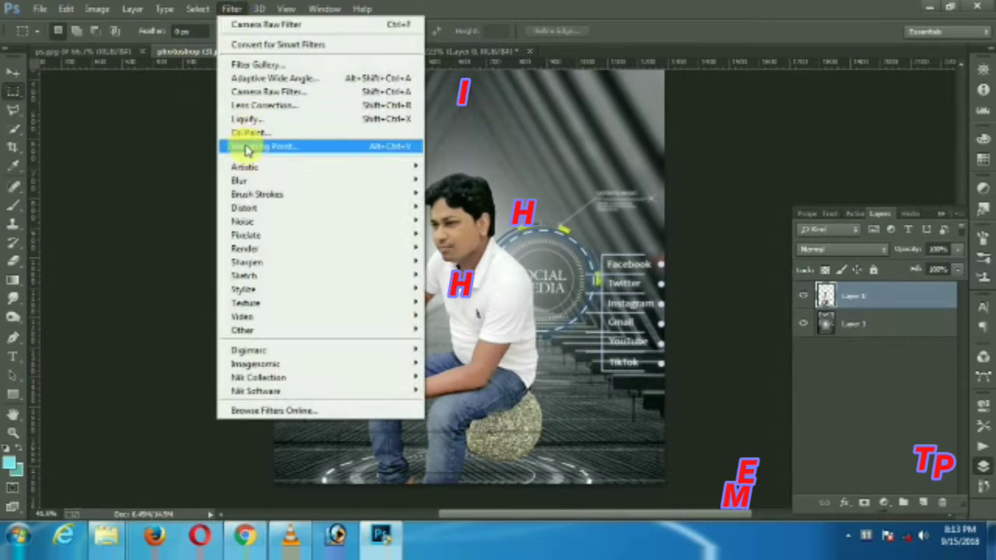
{"action": "left_click", "coordinate": [255, 91]}
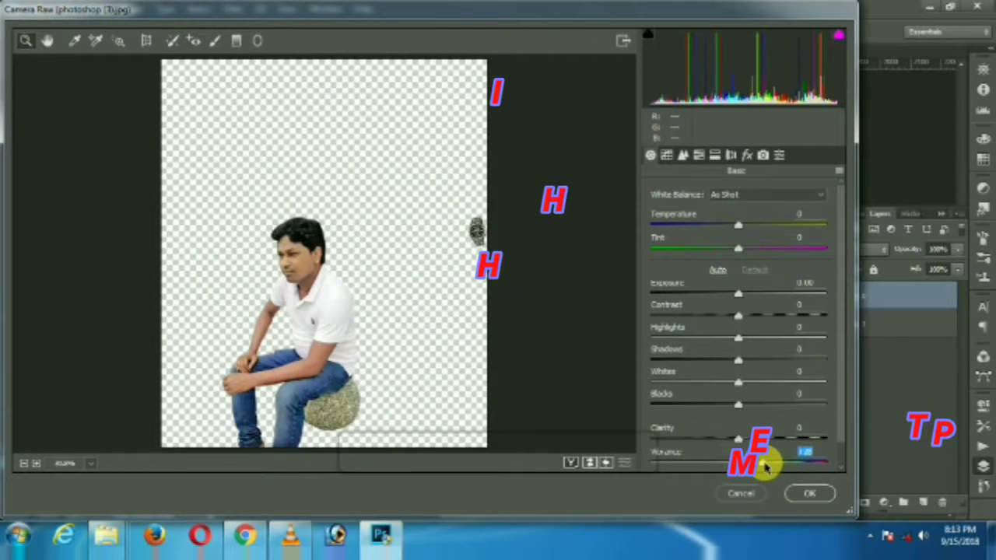
{"action": "left_click", "coordinate": [708, 157]}
{"action": "left_click", "coordinate": [710, 157]}
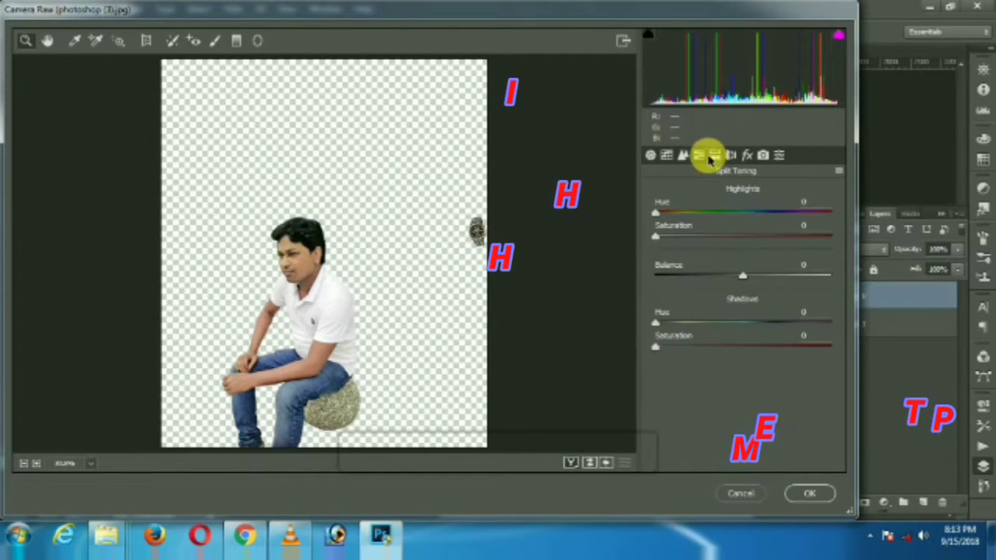
{"action": "left_click", "coordinate": [698, 156]}
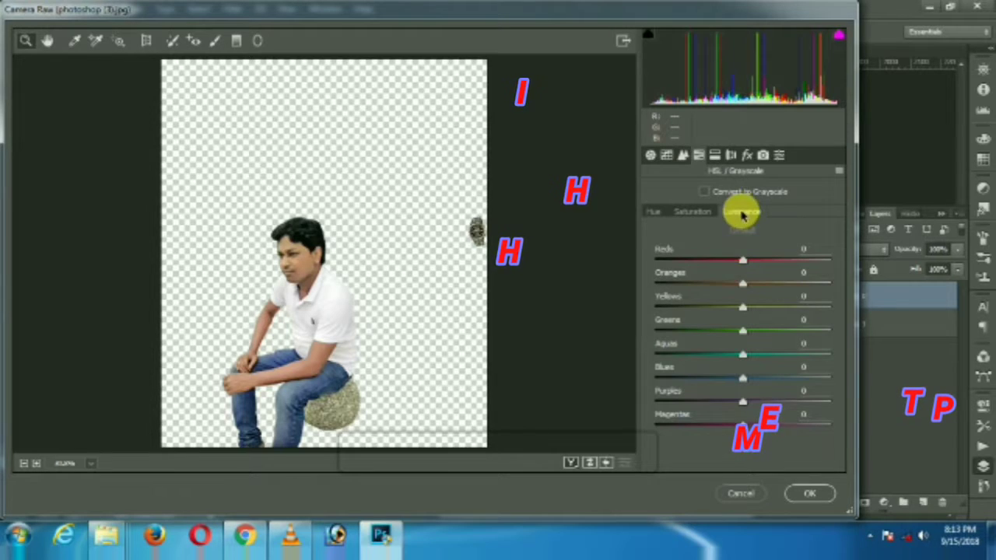
{"action": "left_click", "coordinate": [750, 285]}
{"action": "left_click", "coordinate": [749, 308]}
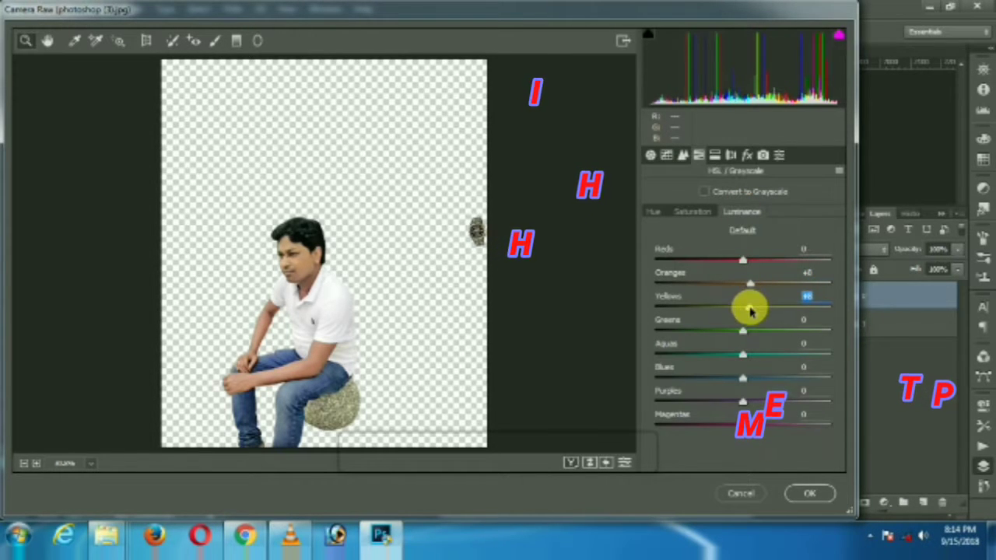
{"action": "left_click", "coordinate": [807, 493]}
- Apply the Color Efex Pro 3.0 Contrast Color Range filter to the man with brightness at -17% and merge the result down
{"action": "left_click", "coordinate": [232, 11]}
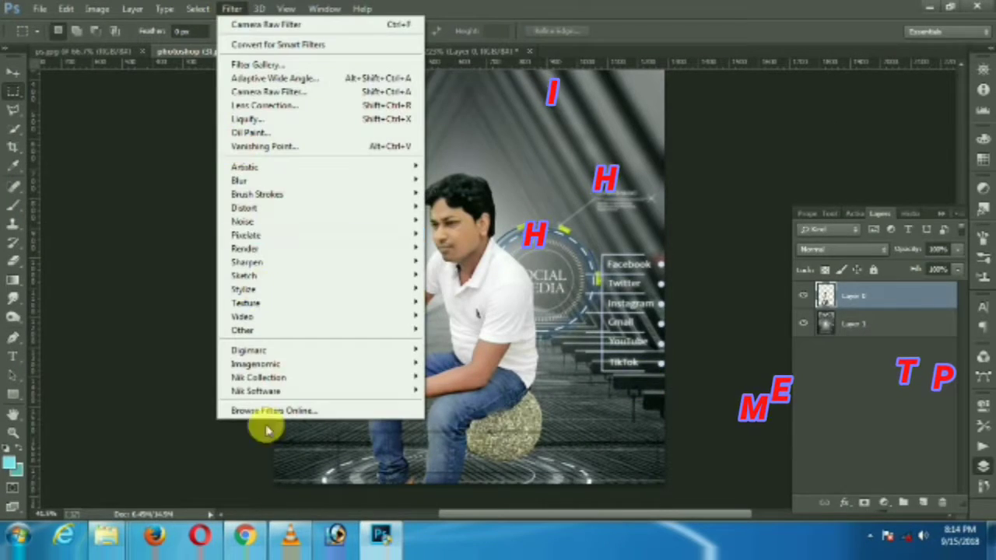
{"action": "mouse_move", "coordinate": [262, 391]}
{"action": "left_click", "coordinate": [445, 392]}
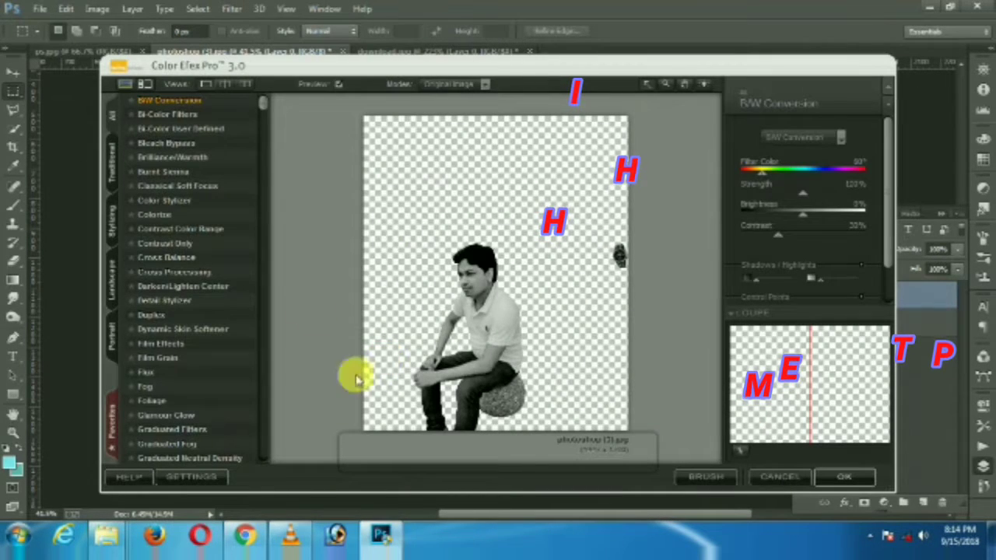
{"action": "left_click", "coordinate": [184, 228]}
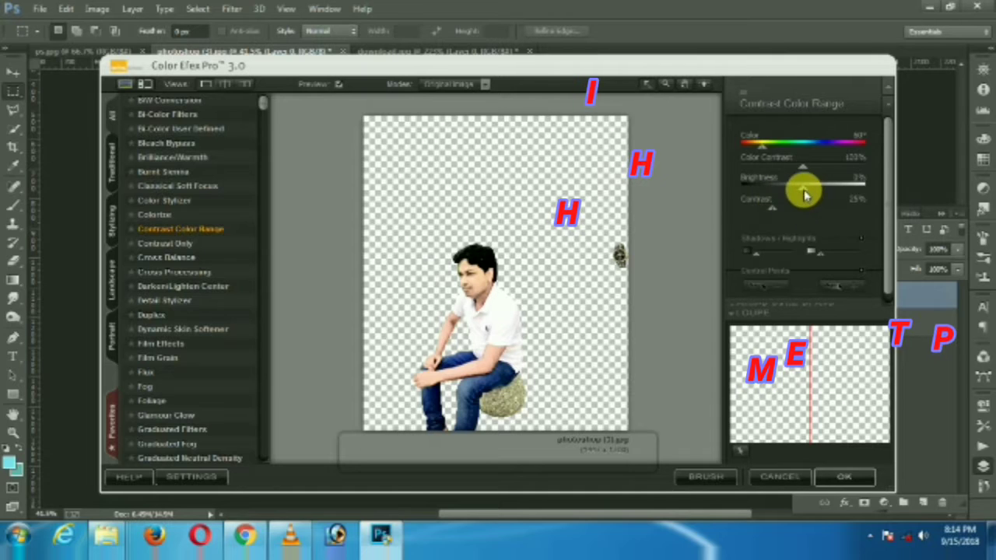
{"action": "mouse_move", "coordinate": [804, 195]}
{"action": "left_mouse_down"}
{"action": "mouse_move", "coordinate": [777, 191]}
{"action": "mouse_move", "coordinate": [789, 196]}
{"action": "left_mouse_up"}
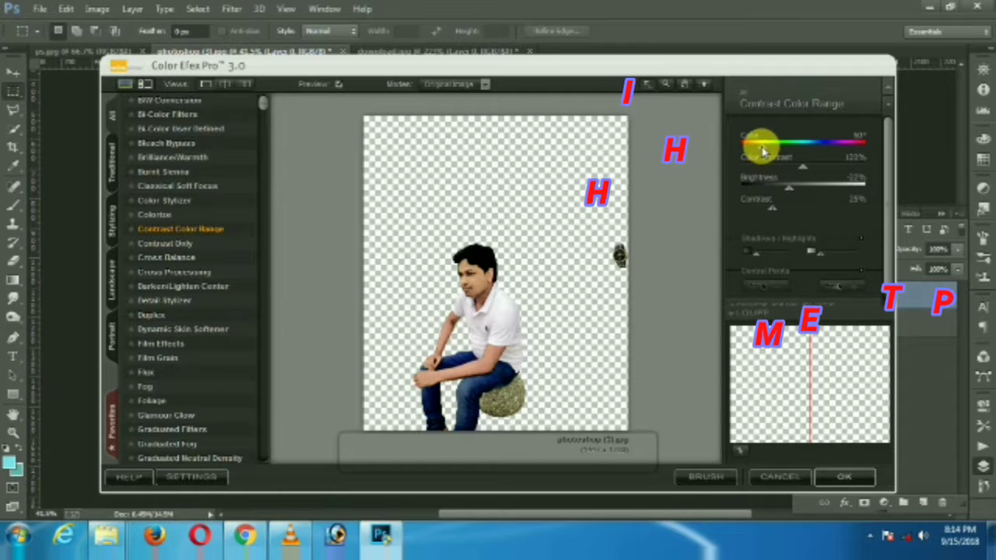
{"action": "mouse_move", "coordinate": [789, 189]}
{"action": "left_mouse_down"}
{"action": "mouse_move", "coordinate": [797, 194]}
{"action": "mouse_move", "coordinate": [789, 195]}
{"action": "left_mouse_up"}
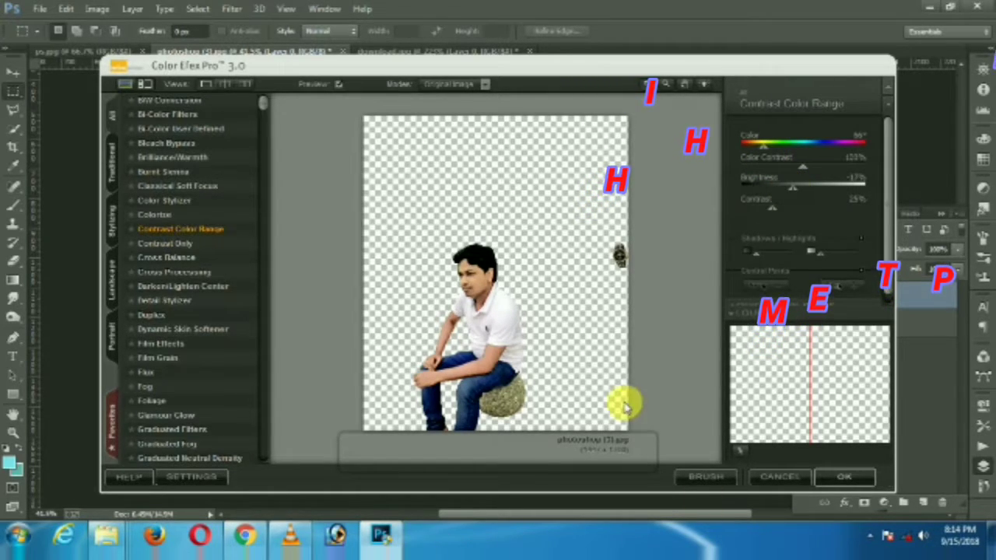
{"action": "left_click", "coordinate": [836, 480]}
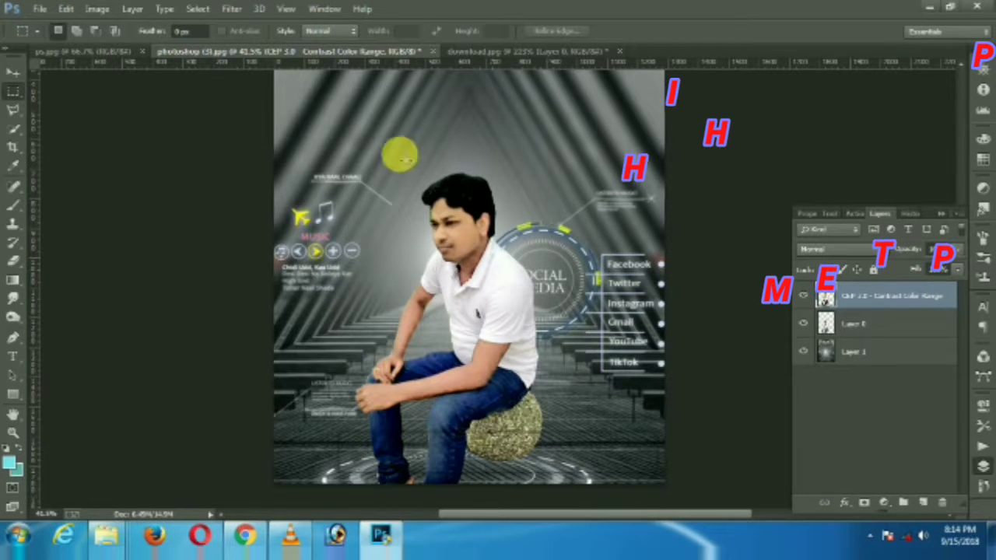
{"action": "right_click", "coordinate": [884, 295]}
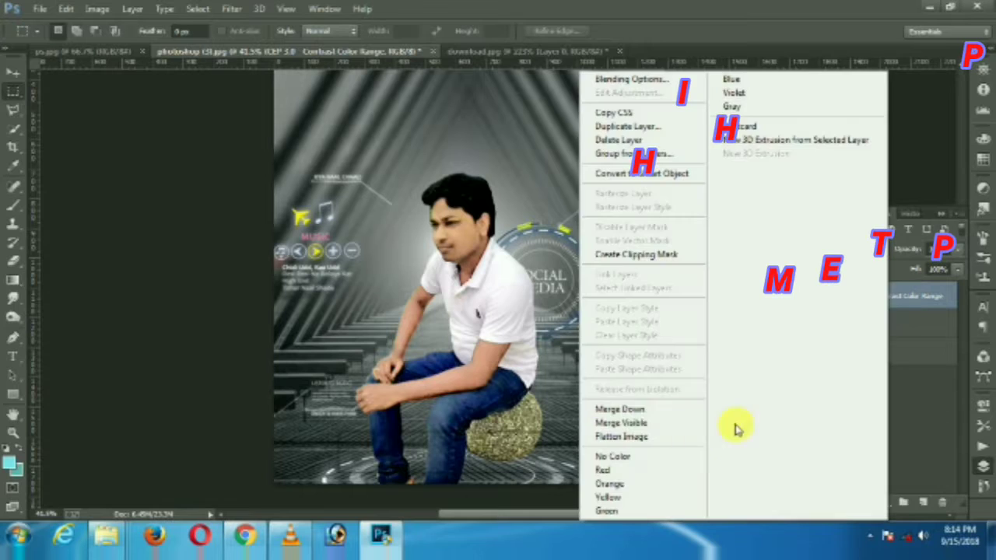
{"action": "left_click", "coordinate": [642, 411]}
- Try to open the Color Efex Pro 4 filter for the man's layer
{"action": "left_click", "coordinate": [231, 9]}
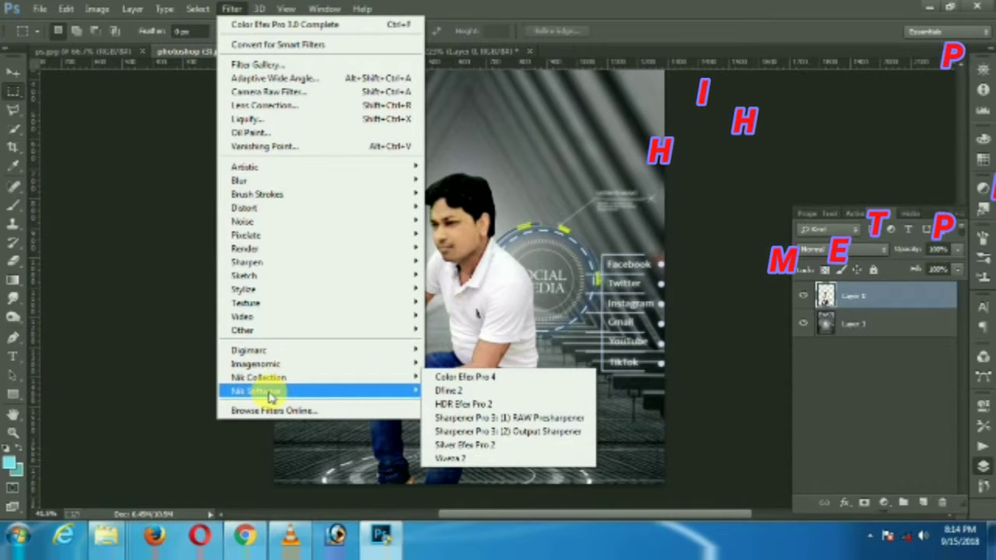
{"action": "mouse_move", "coordinate": [280, 396]}
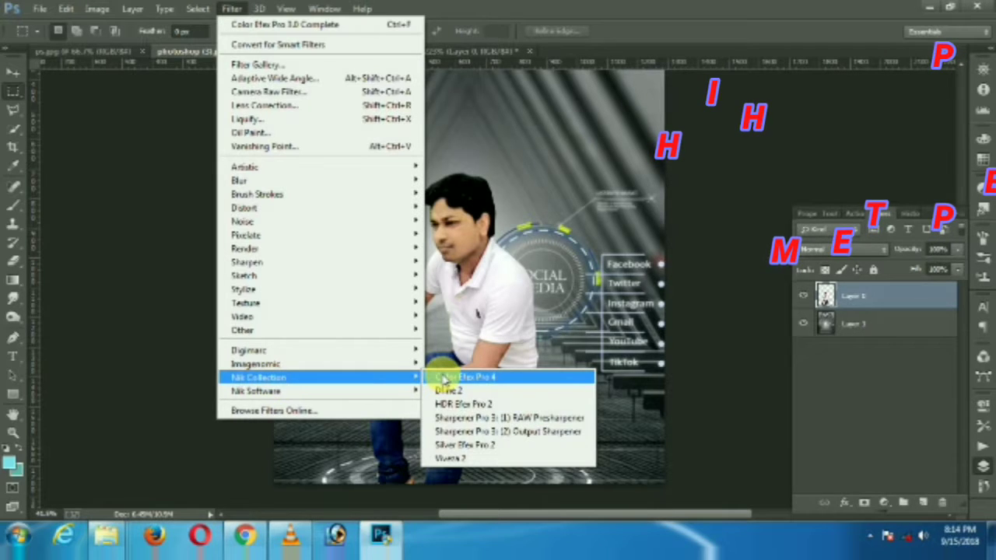
{"action": "left_click", "coordinate": [443, 378]}
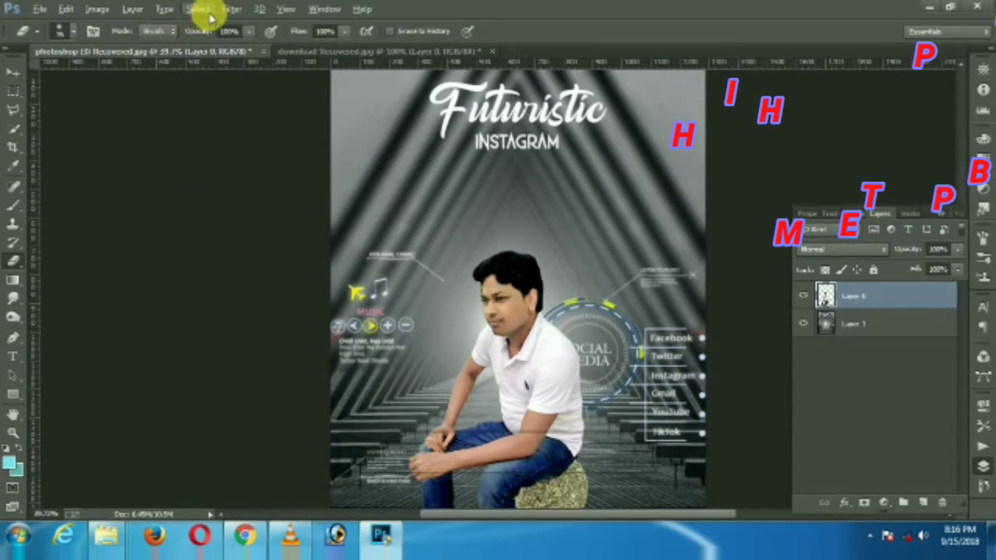
- Apply the Camera Raw Filter to the man with Oranges luminance at about +8
{"action": "left_click", "coordinate": [229, 11]}
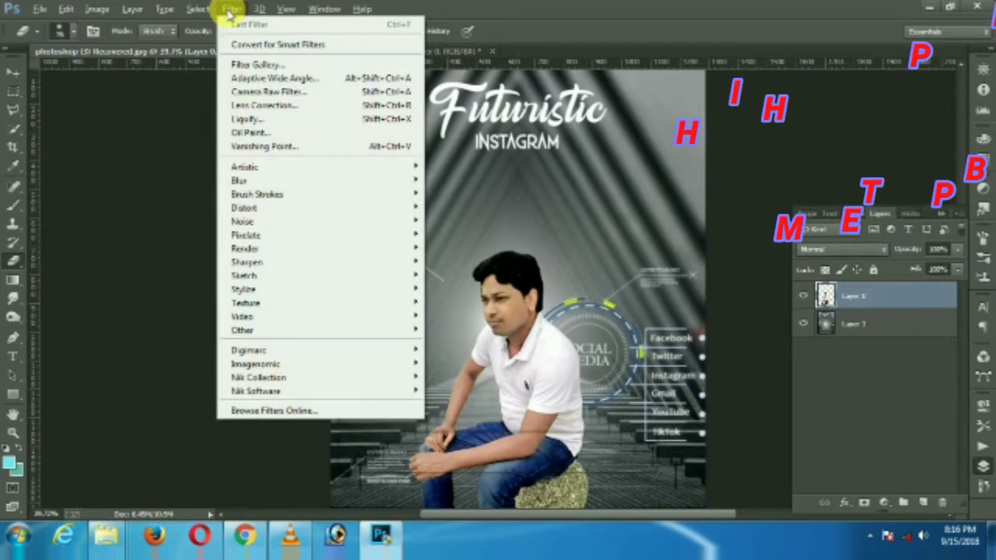
{"action": "left_click", "coordinate": [263, 94]}
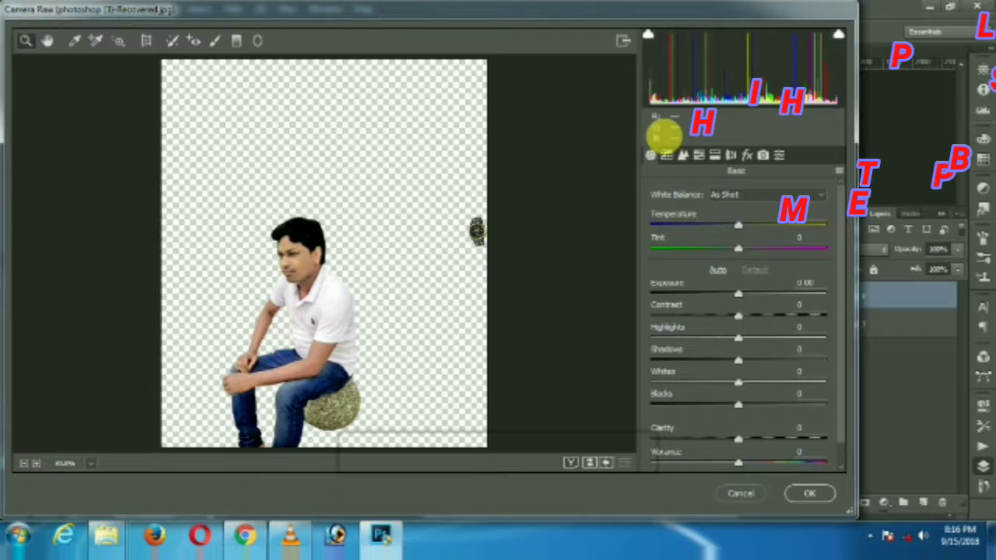
{"action": "left_click", "coordinate": [699, 156]}
{"action": "left_click", "coordinate": [741, 211]}
{"action": "left_click", "coordinate": [745, 284]}
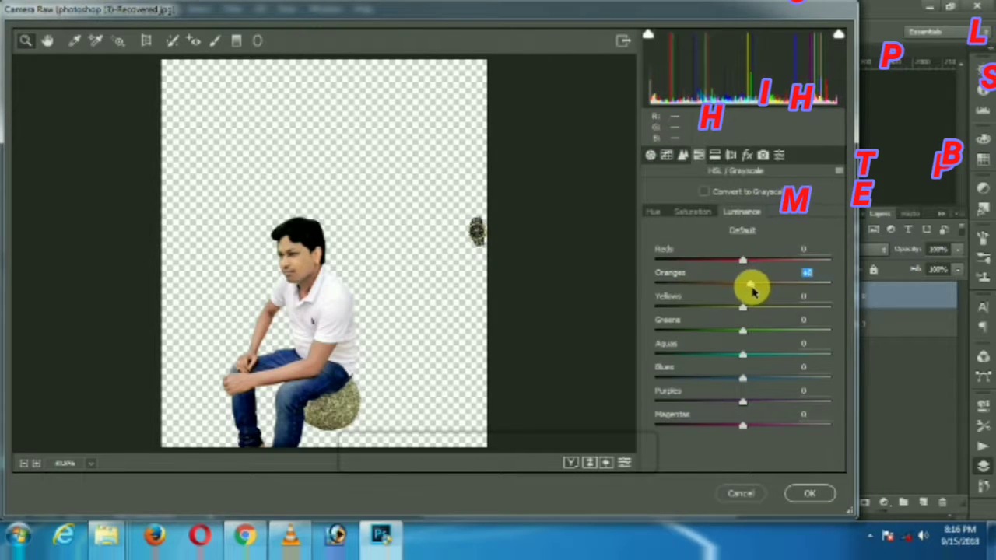
{"action": "left_click", "coordinate": [809, 493]}
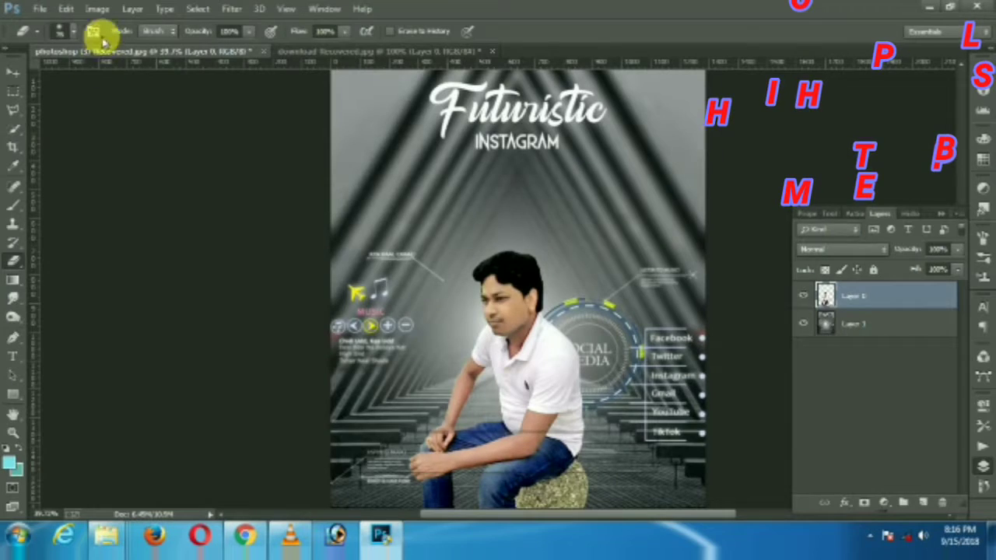
- Adjust the man's Selective Color, setting Black to -33% in the Reds and -27% in the Yellows
{"action": "left_click", "coordinate": [97, 9]}
{"action": "mouse_move", "coordinate": [109, 42]}
{"action": "left_click", "coordinate": [296, 256]}
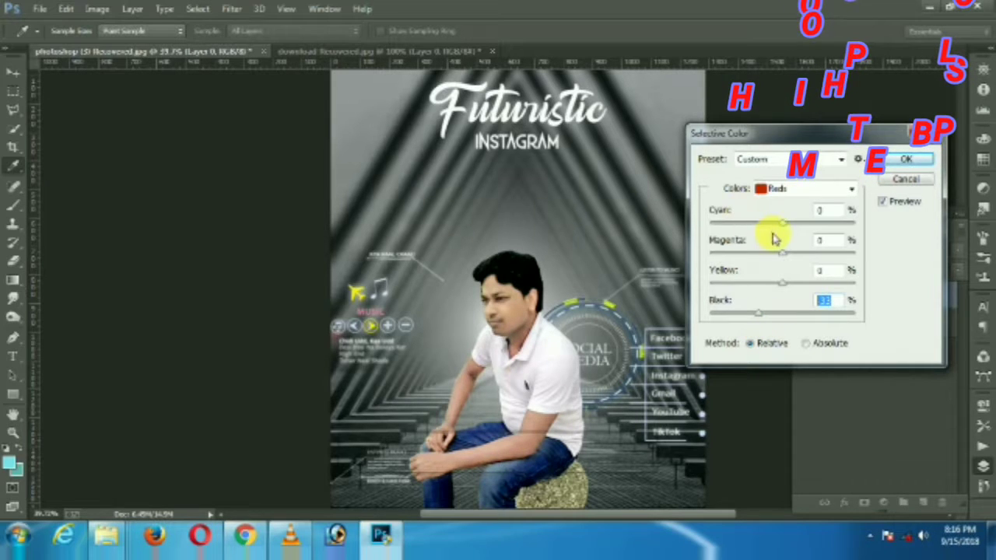
{"action": "left_click", "coordinate": [790, 190]}
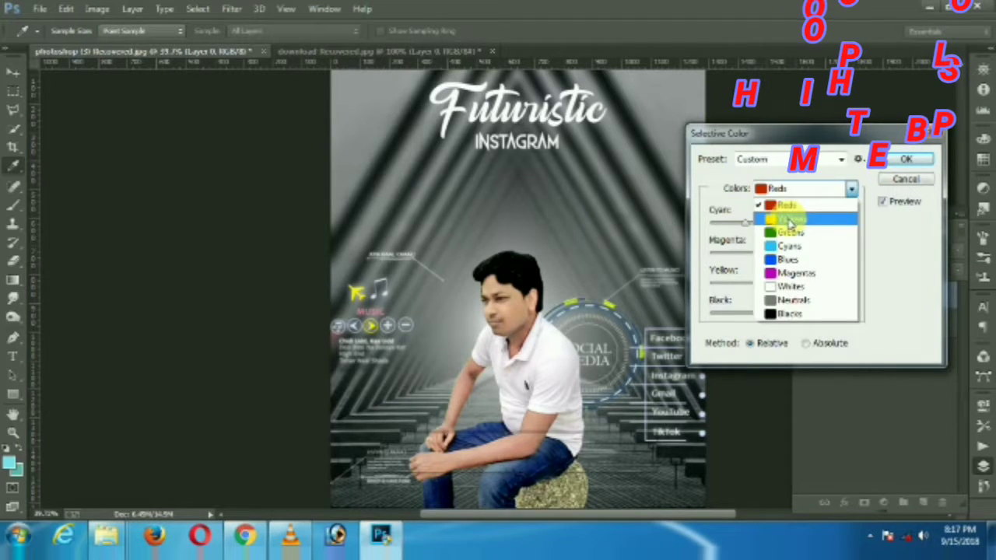
{"action": "left_click", "coordinate": [778, 220]}
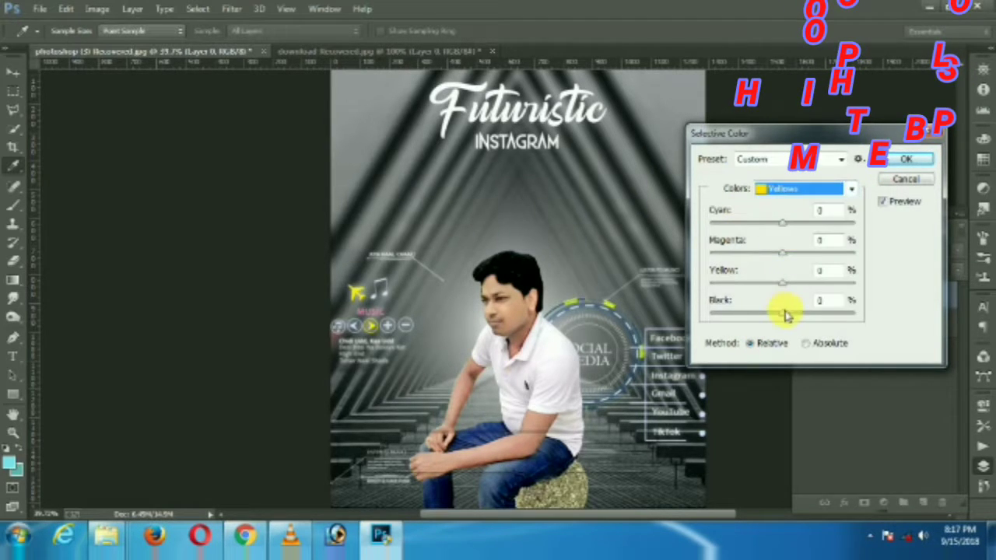
{"action": "left_click", "coordinate": [798, 192]}
{"action": "left_click", "coordinate": [784, 315]}
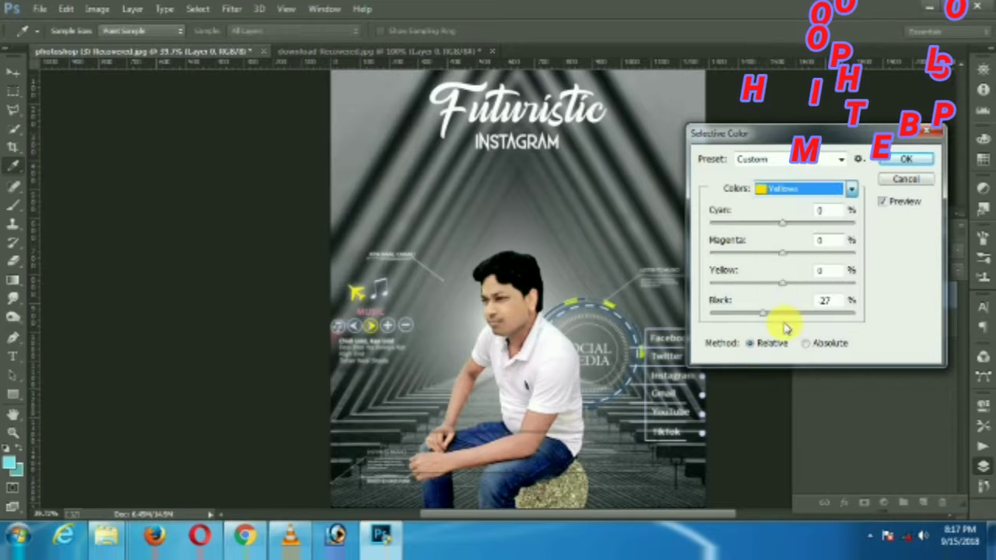
- Set Black to +8% in the Selective Color Blacks range and apply the adjustment
{"action": "left_click", "coordinate": [775, 191]}
{"action": "left_click", "coordinate": [782, 307]}
{"action": "left_click", "coordinate": [780, 190]}
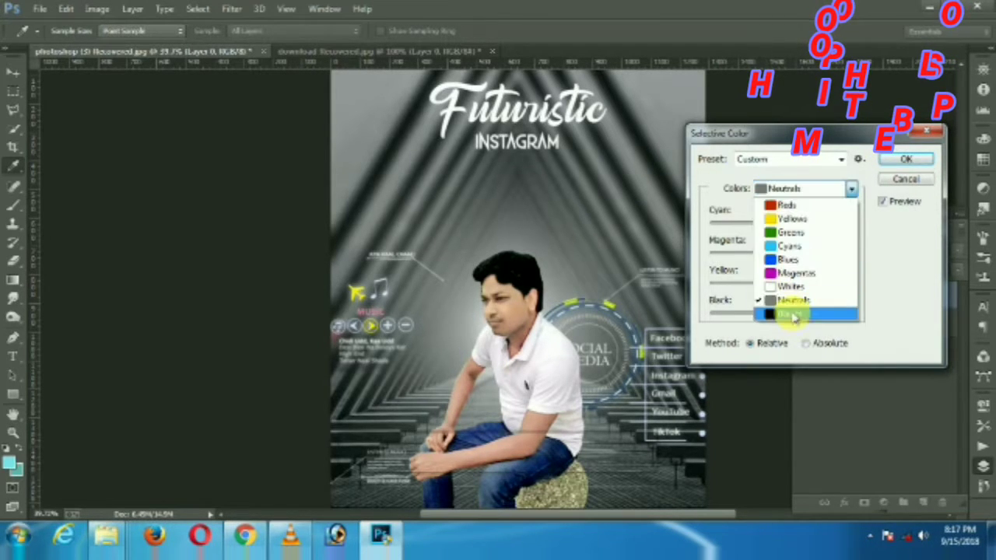
{"action": "left_click", "coordinate": [780, 321]}
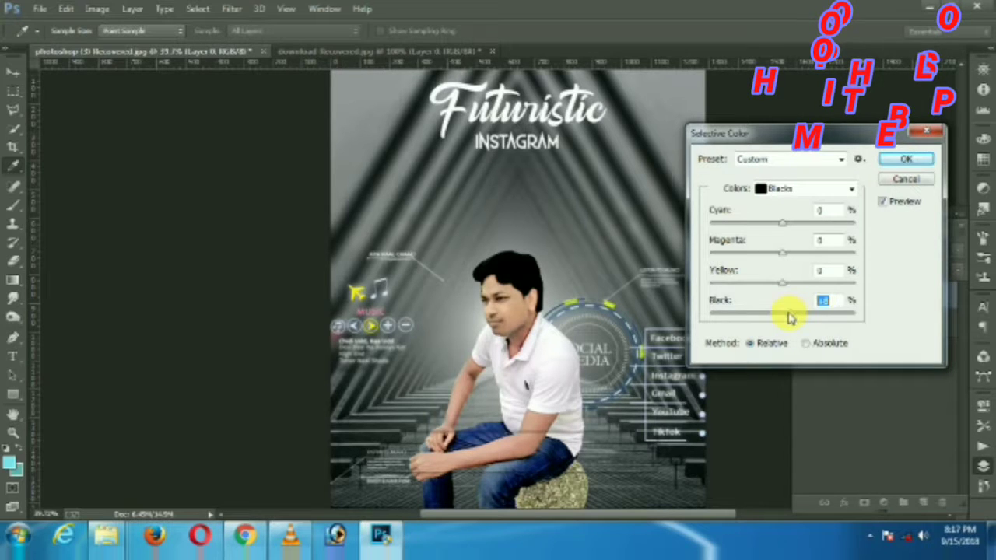
{"action": "left_click", "coordinate": [900, 162]}
- Reduce noise on the man's layer with the Imagenomic Noiseware Professional filter at its Default settings
{"action": "scroll", "coordinate": [597, 289], "scroll_direction": "down", "scroll_amount": 3}
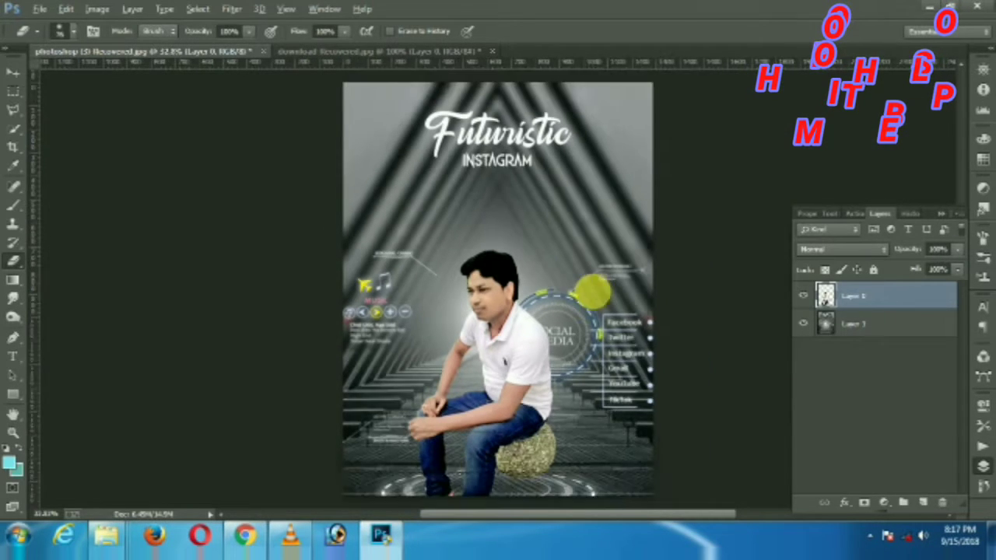
{"action": "left_click", "coordinate": [232, 9]}
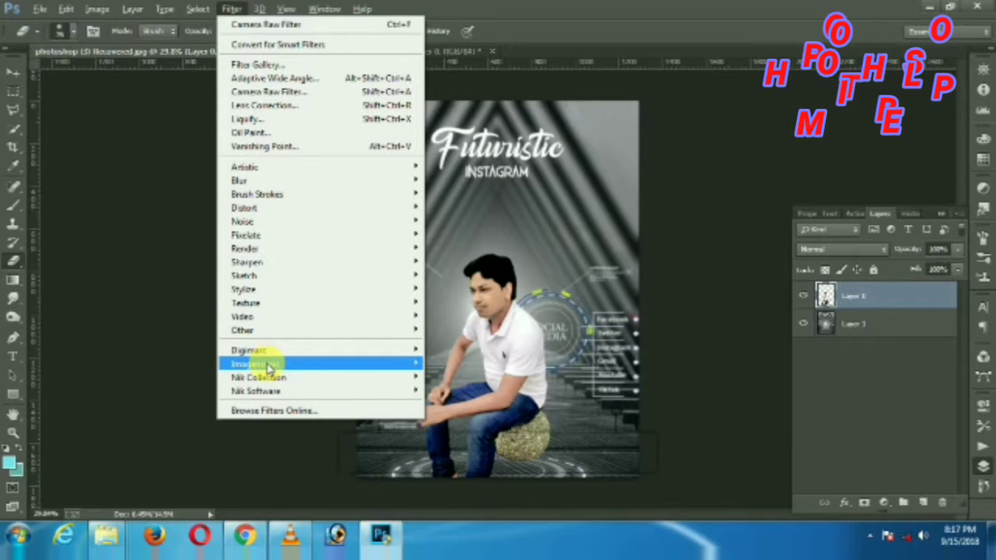
{"action": "mouse_move", "coordinate": [260, 366]}
{"action": "left_click", "coordinate": [455, 364]}
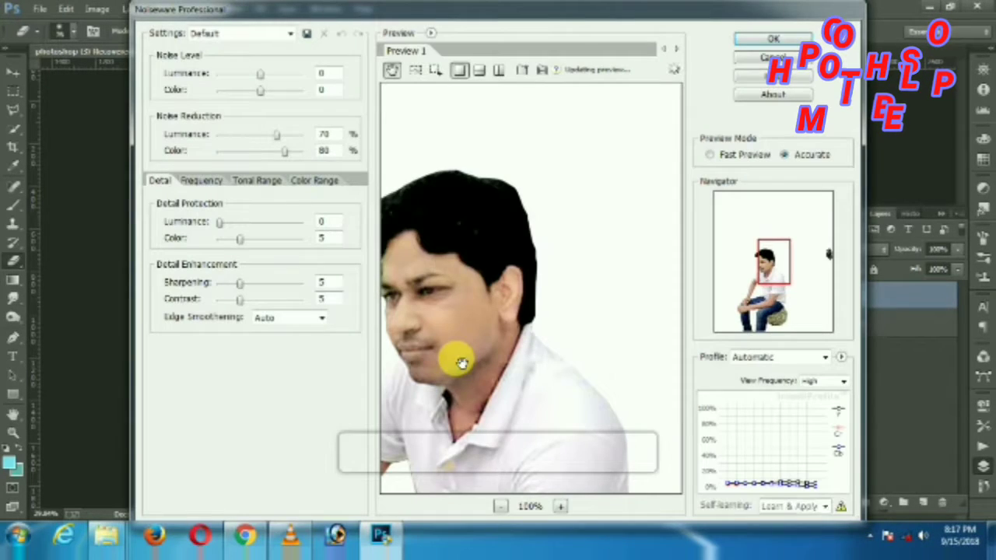
{"action": "left_click", "coordinate": [777, 40]}
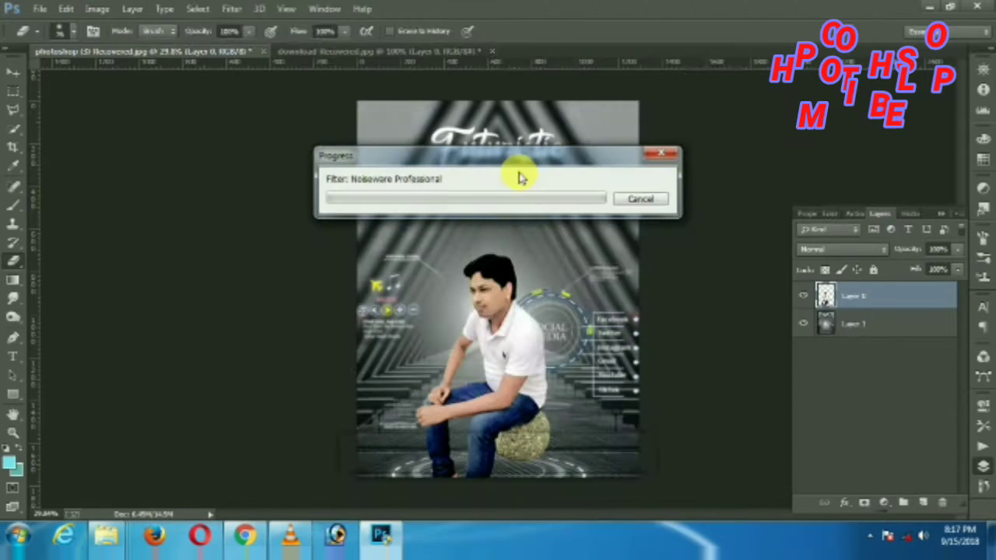
- Smooth the man's skin with the Imagenomic Portraiture filter using the Default preset
{"action": "left_click", "coordinate": [237, 8]}
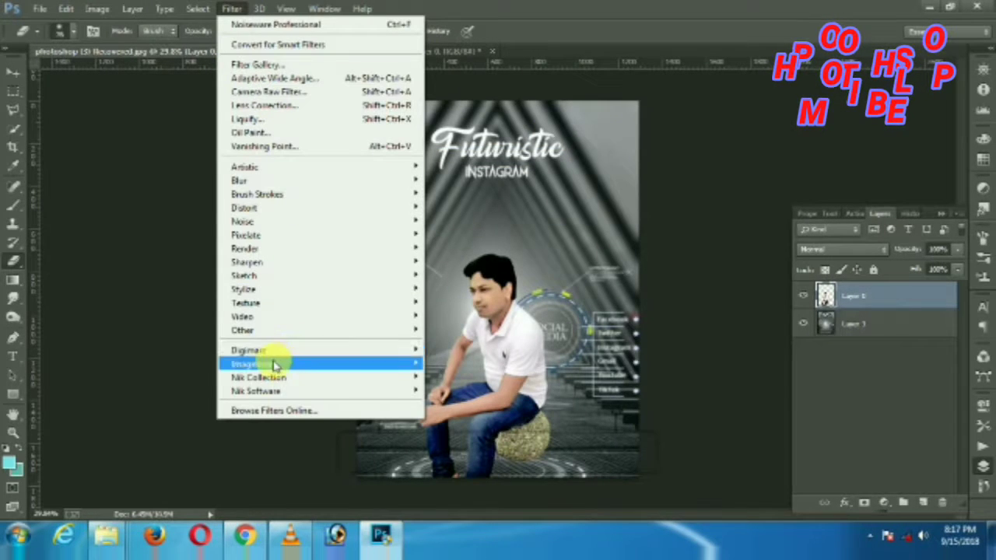
{"action": "mouse_move", "coordinate": [268, 363]}
{"action": "left_click", "coordinate": [440, 377]}
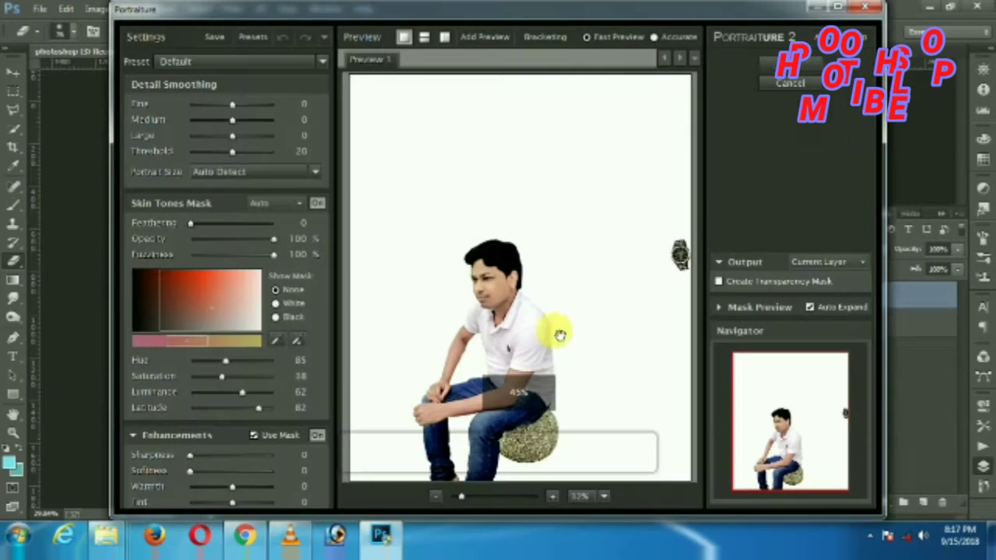
{"action": "left_click", "coordinate": [799, 68]}
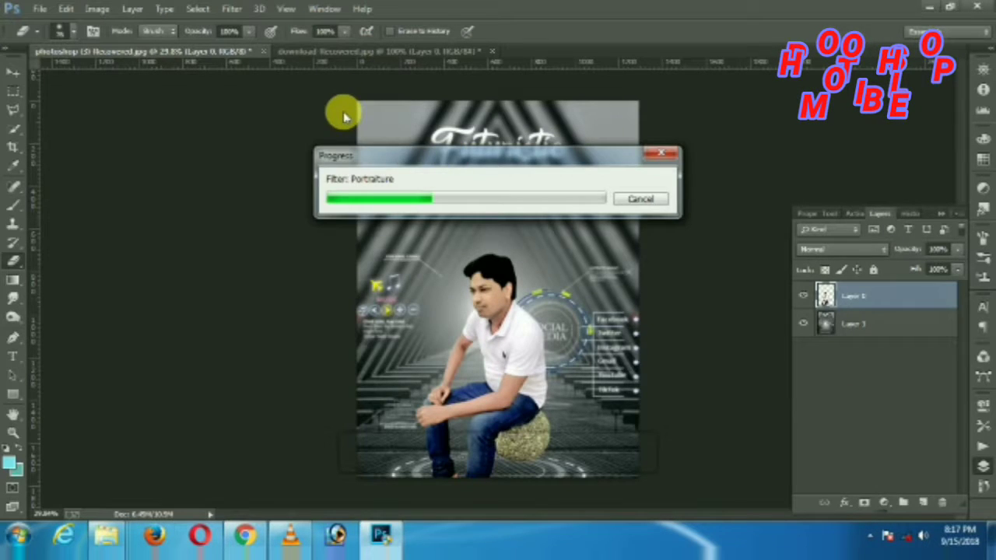
- Apply the Camera Raw Filter to the man with Vibrance +31, Blues saturation +7, Greens hue +11 and Blues hue -3
{"action": "left_click", "coordinate": [233, 9]}
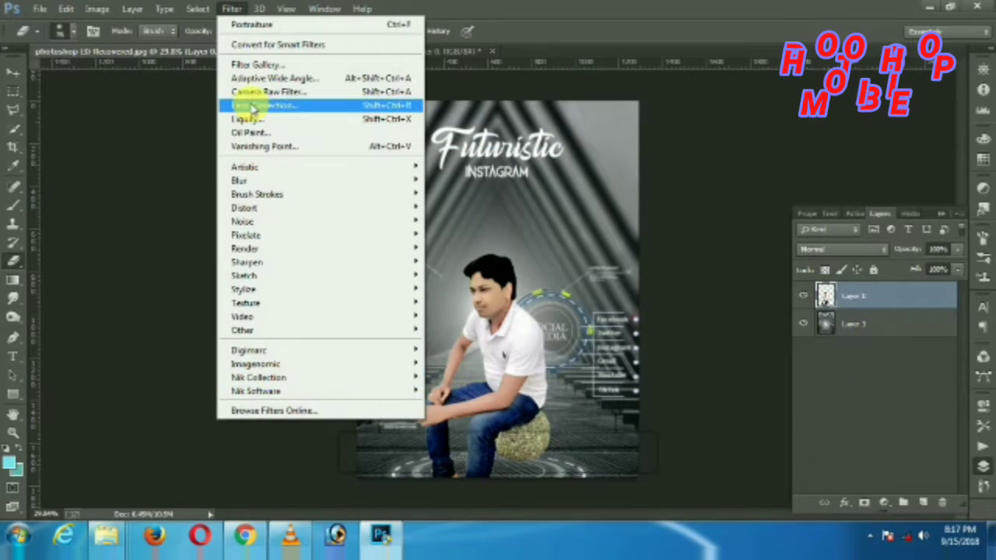
{"action": "left_click", "coordinate": [570, 223]}
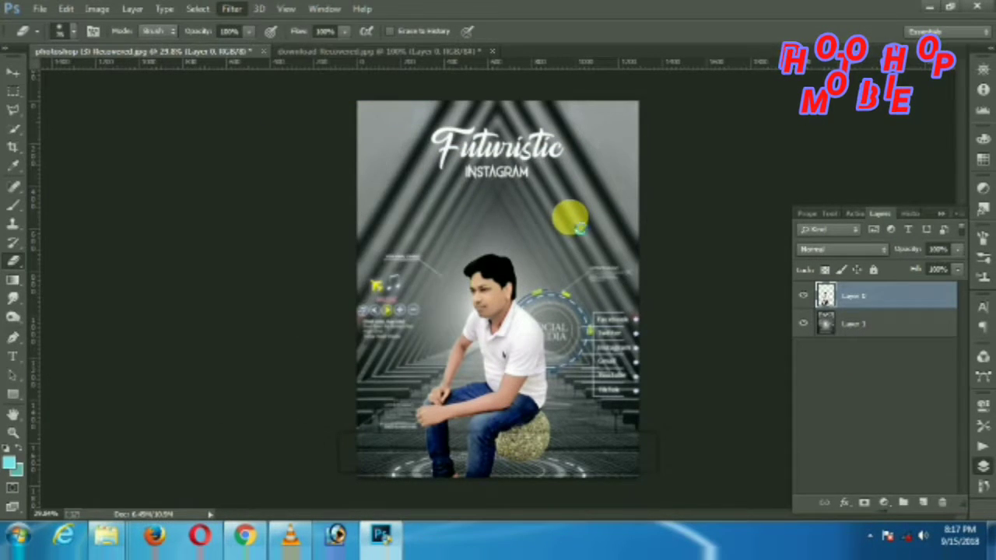
{"action": "key", "text": "ctrl+shift+a"}
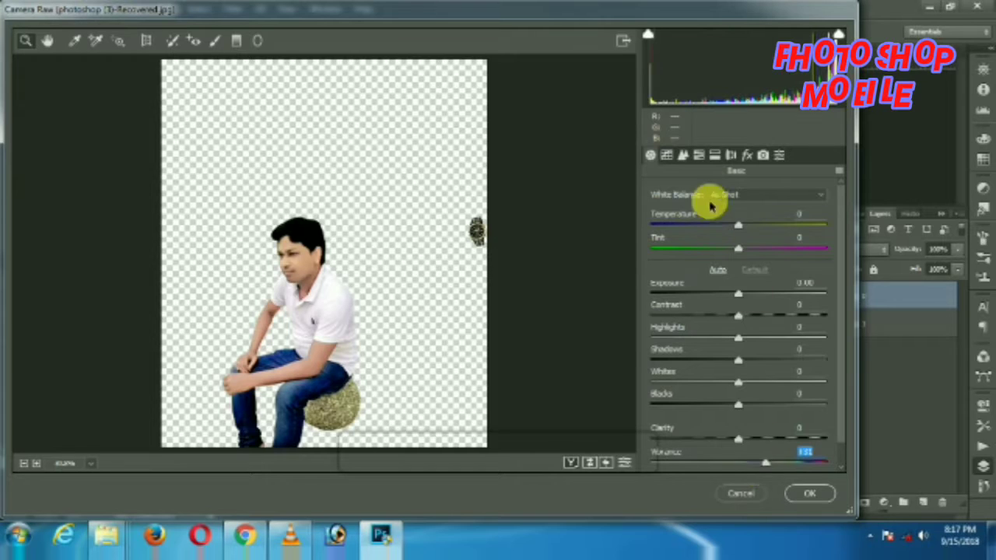
{"action": "left_click", "coordinate": [698, 156]}
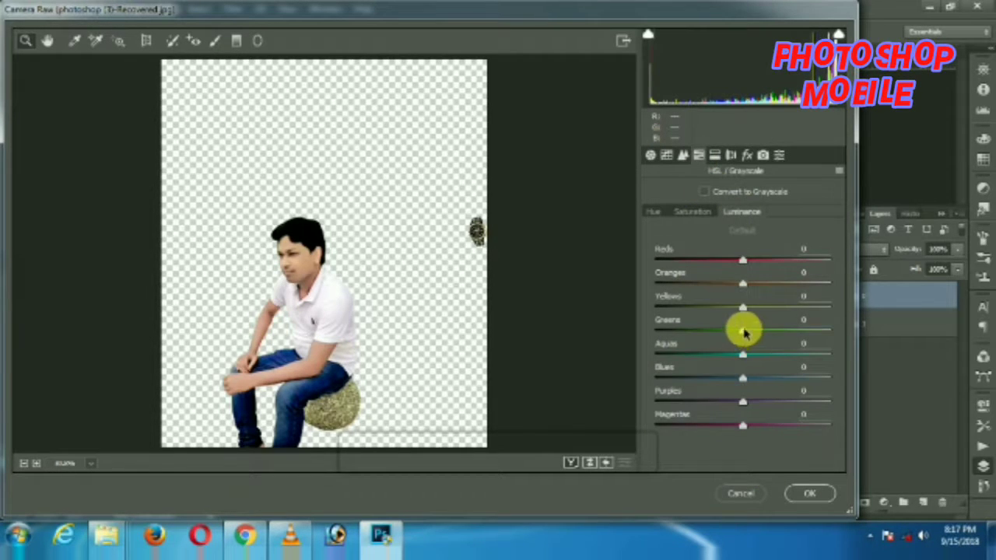
{"action": "left_click", "coordinate": [691, 215]}
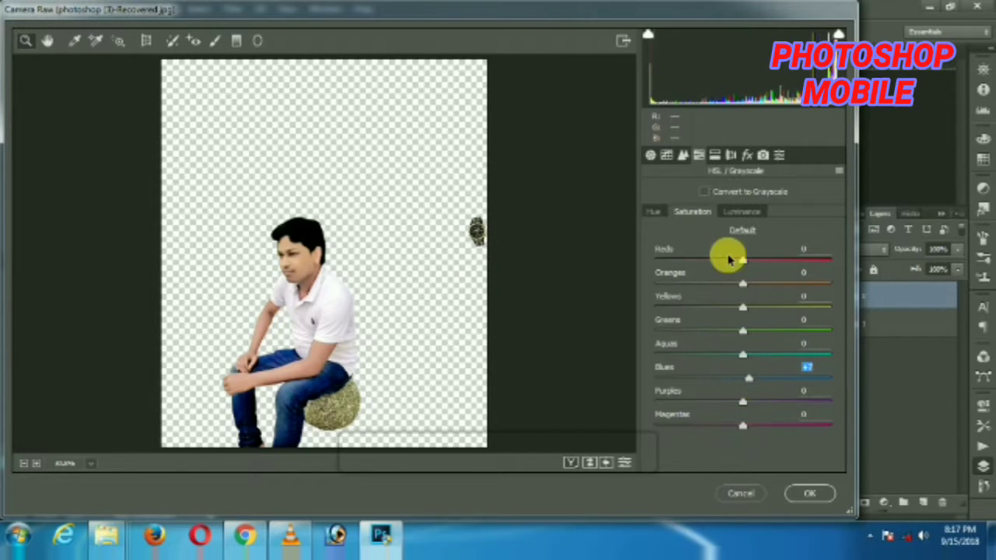
{"action": "left_click", "coordinate": [652, 211]}
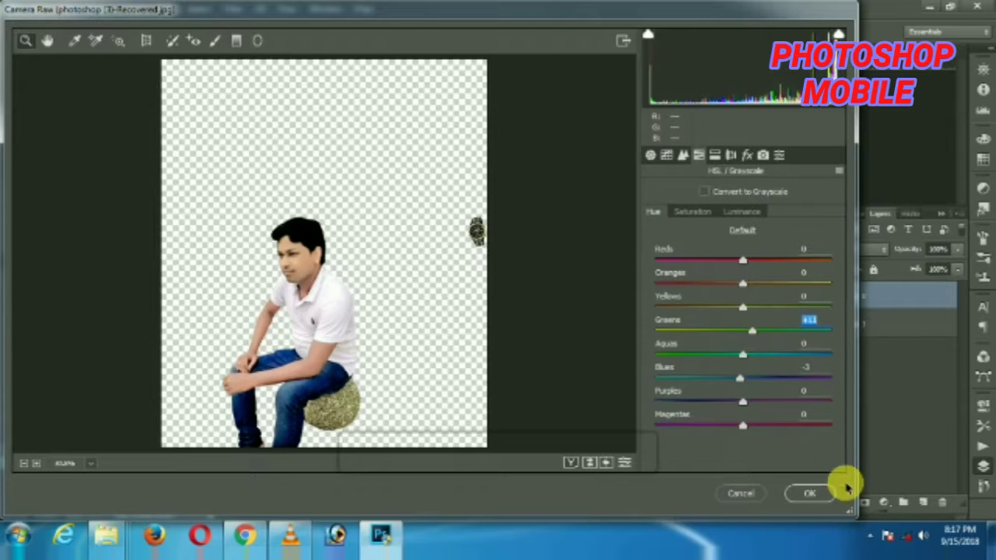
{"action": "left_click", "coordinate": [810, 494]}
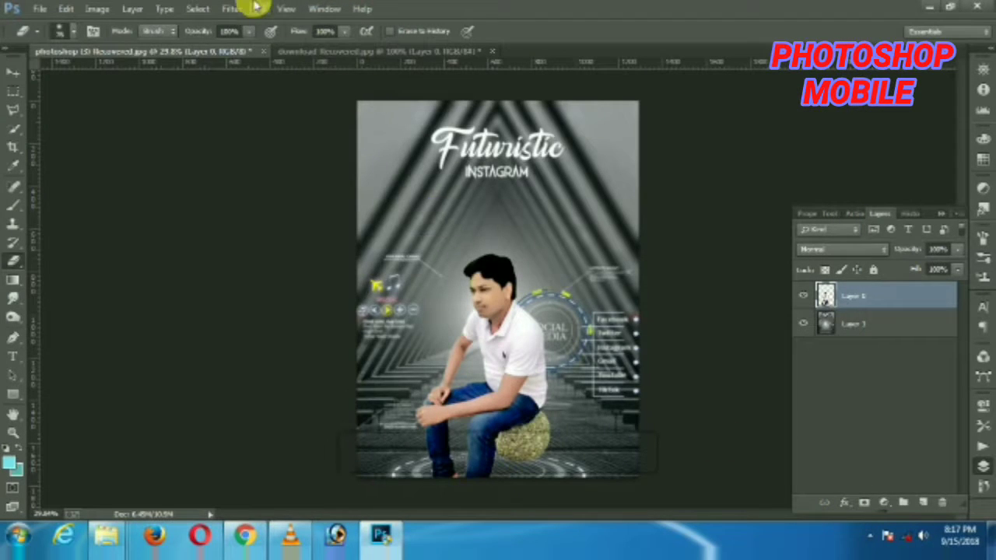
- Apply the Camera Raw Filter to the man again with luminance at +13 for Oranges and about +3 for Yellows
{"action": "left_click", "coordinate": [232, 9]}
{"action": "left_click", "coordinate": [259, 92]}
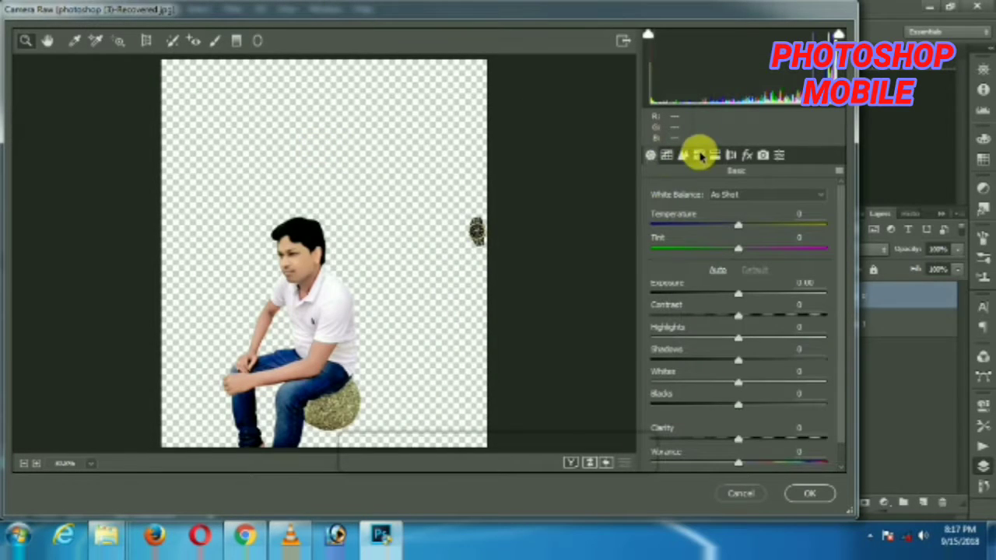
{"action": "left_click", "coordinate": [699, 156]}
{"action": "left_click", "coordinate": [739, 211]}
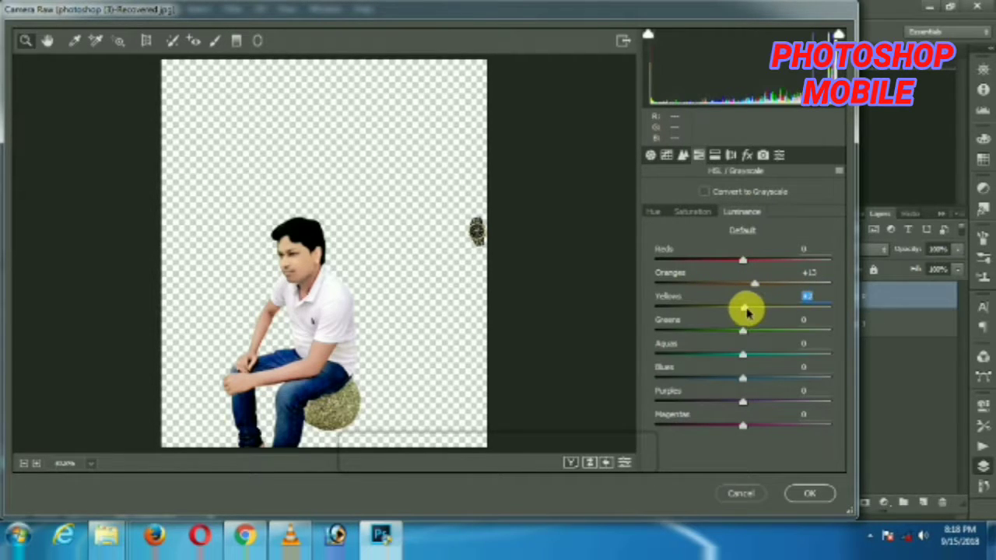
{"action": "left_click", "coordinate": [805, 493]}
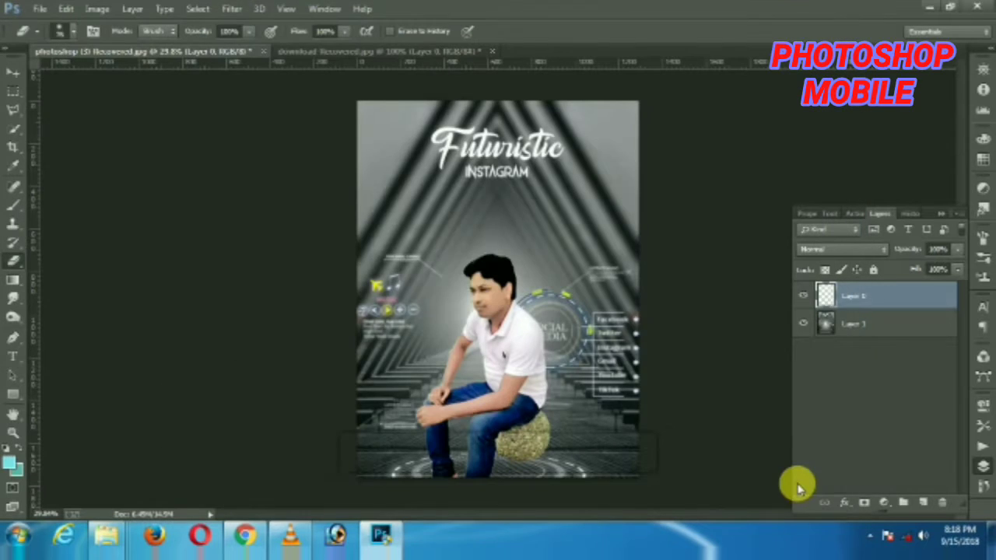
- Apply Selective Color to the man with Black at -16% in the Reds and about -8% in the Yellows
{"action": "left_click", "coordinate": [98, 10]}
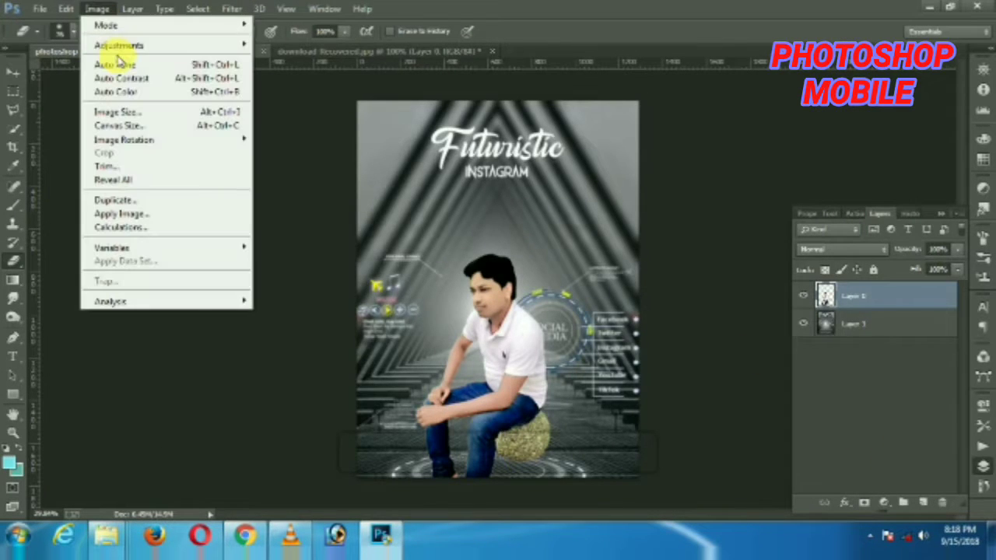
{"action": "mouse_move", "coordinate": [125, 45]}
{"action": "left_click", "coordinate": [295, 261]}
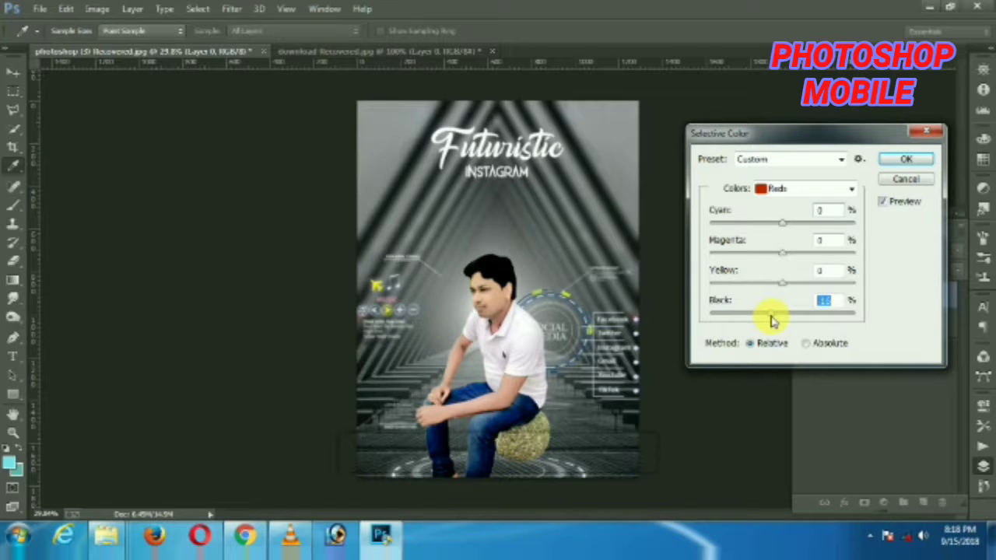
{"action": "left_click", "coordinate": [777, 189]}
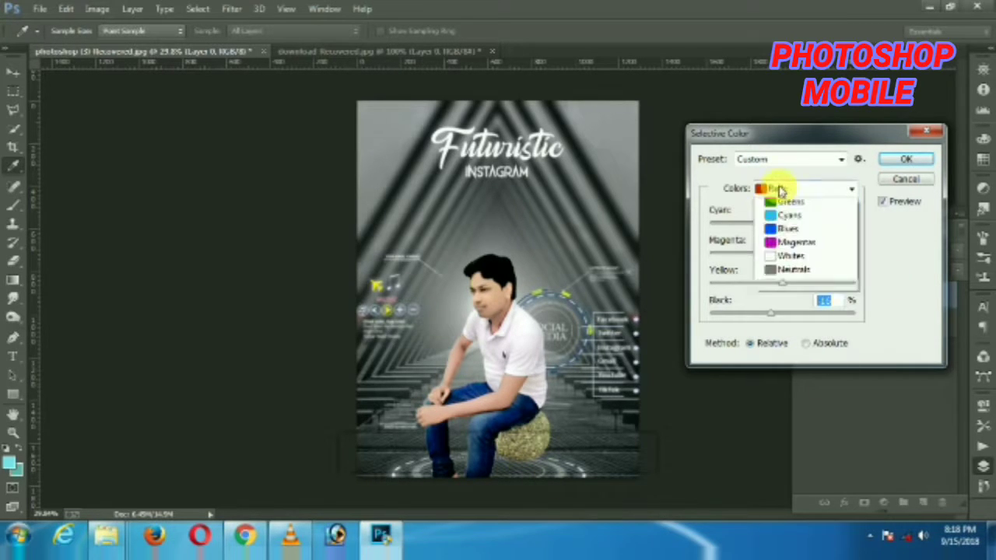
{"action": "left_click", "coordinate": [777, 210]}
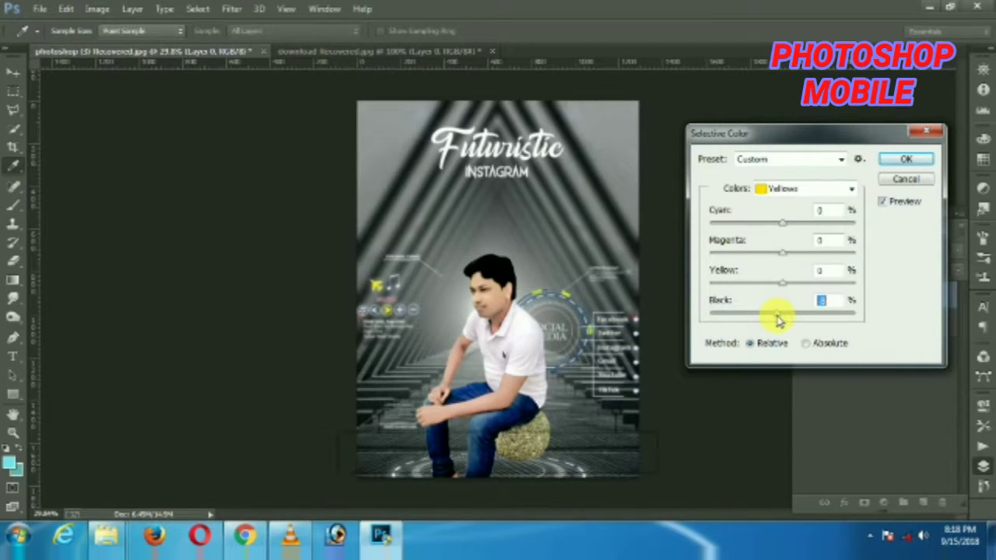
{"action": "left_click", "coordinate": [902, 159]}
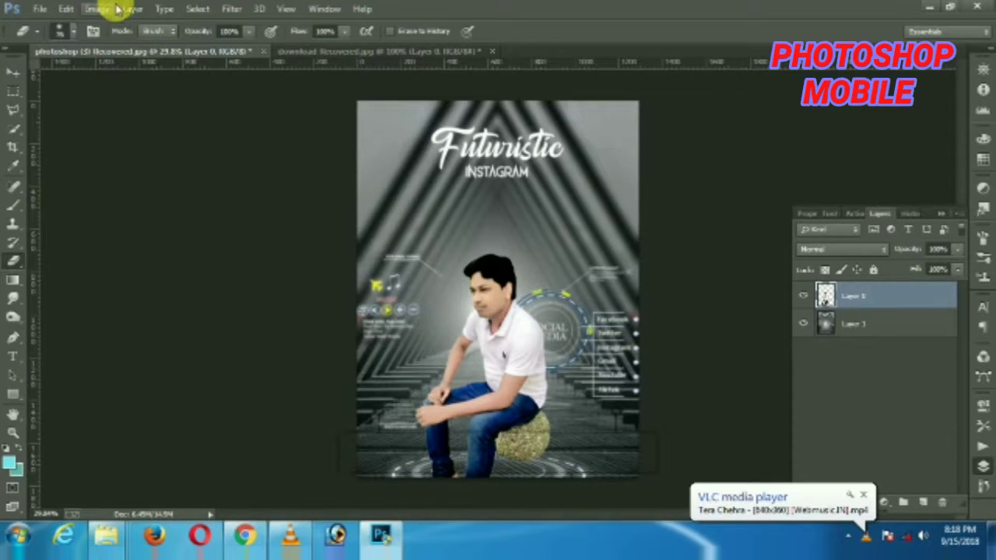
- Copy the wristwatch from the download image into the poster and place it over the man's forearm
{"action": "left_click", "coordinate": [16, 74]}
{"action": "left_click", "coordinate": [311, 50]}
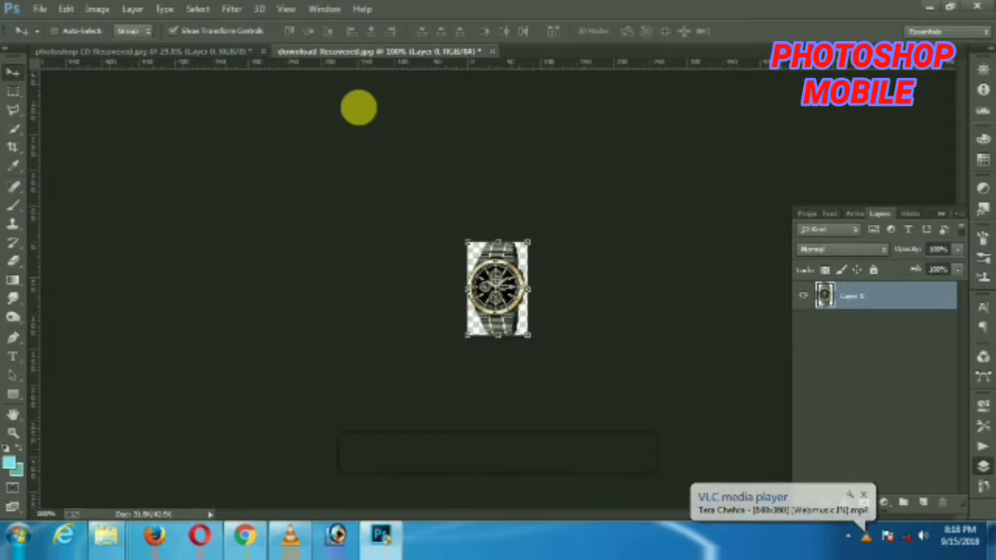
{"action": "left_click_drag", "start_coordinate": [511, 307], "coordinate": [475, 412]}
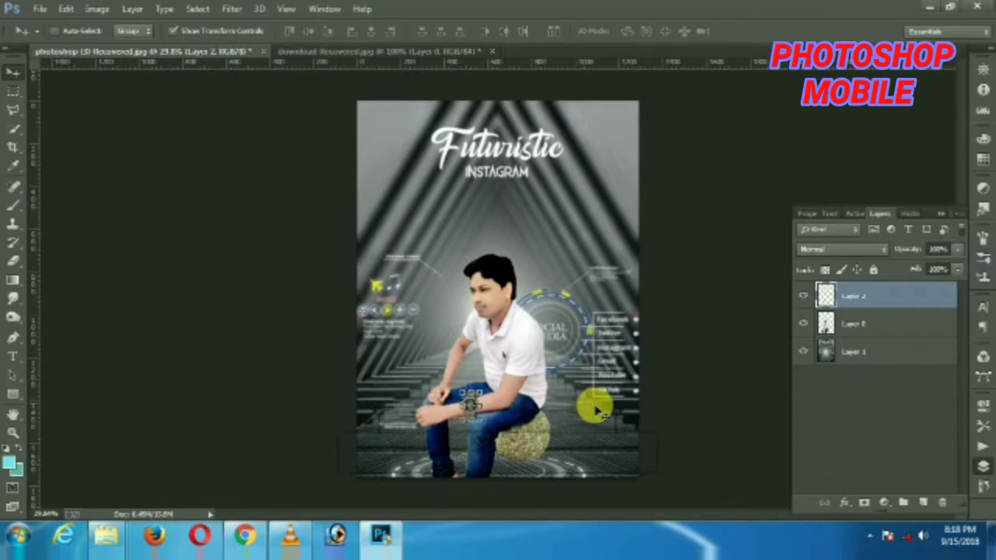
{"action": "scroll", "coordinate": [572, 416], "scroll_direction": "up", "scroll_amount": 5}
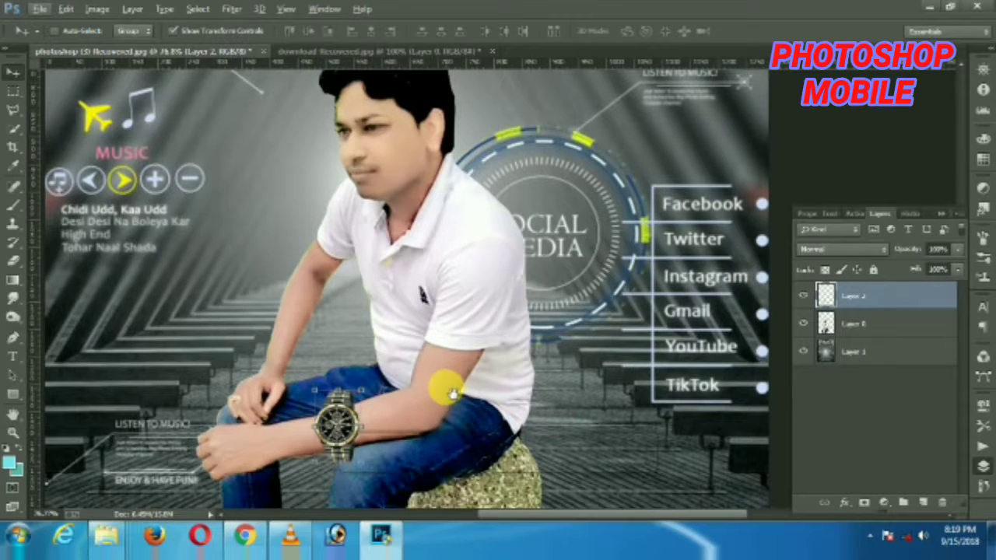
{"action": "left_click_drag", "start_coordinate": [432, 412], "coordinate": [562, 250]}
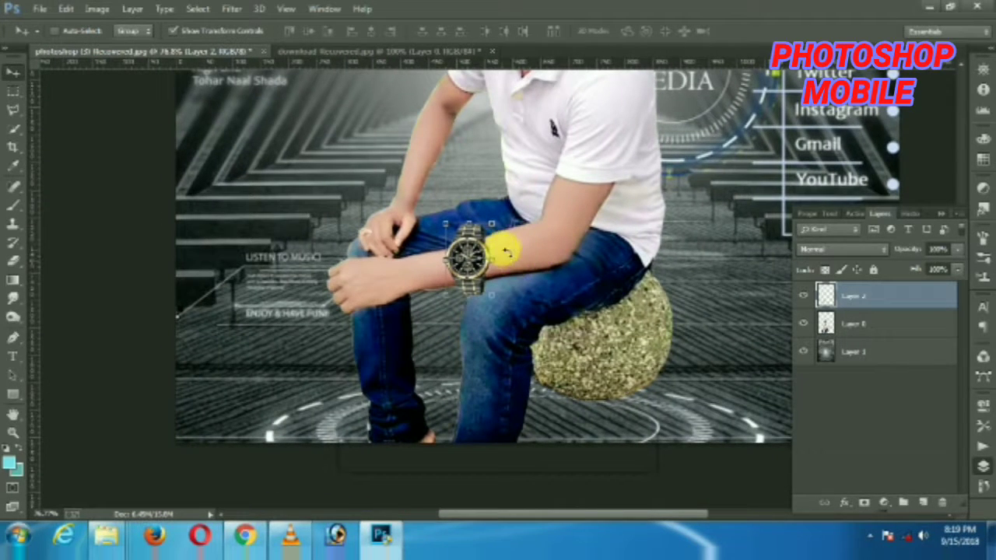
- Rotate the watch about -12 degrees to follow the forearm and position it on the man's wrist
{"action": "key", "text": "ctrl+t"}
{"action": "left_click_drag", "start_coordinate": [498, 240], "coordinate": [445, 269]}
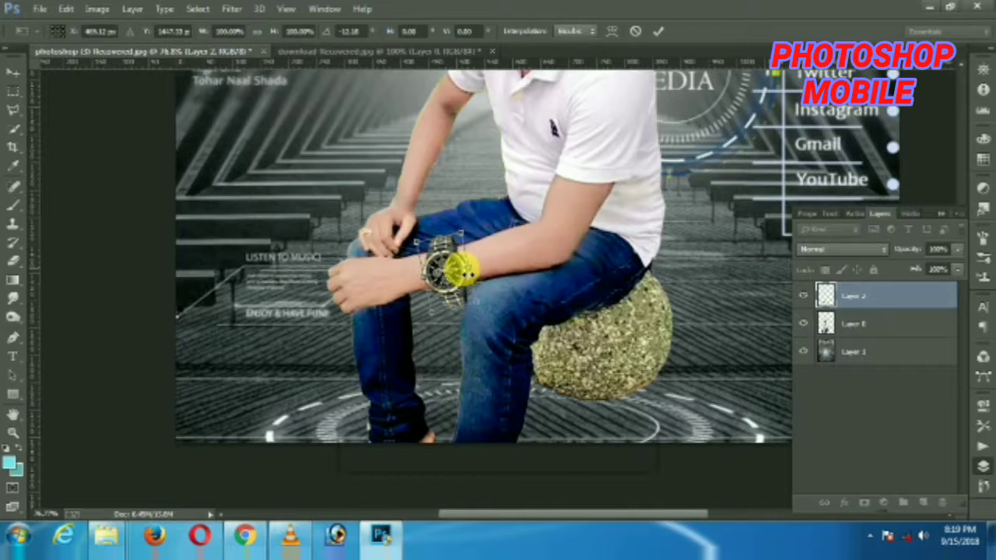
{"action": "left_click_drag", "start_coordinate": [459, 273], "coordinate": [447, 269]}
{"action": "key", "text": "Return"}
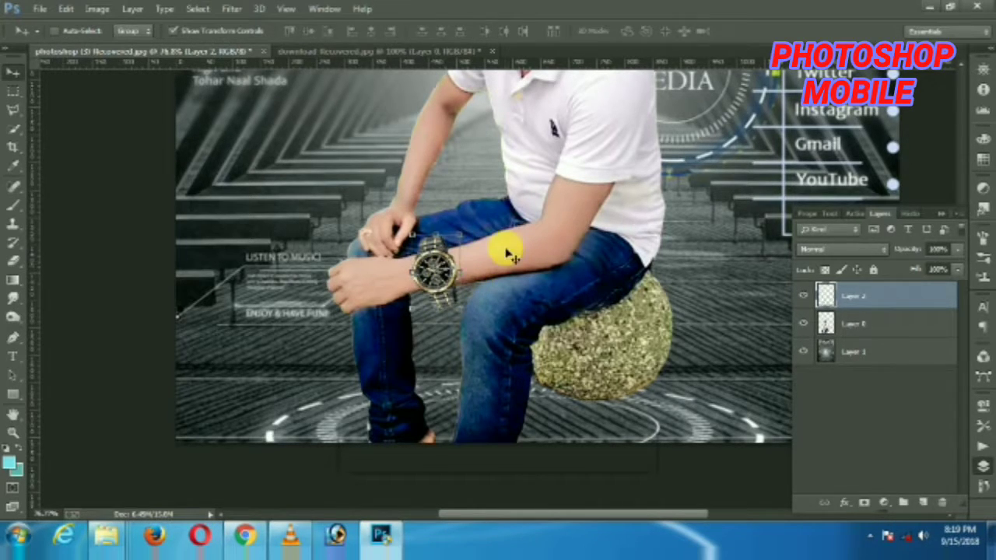
- Erase the excess edge along the watch and its strap with a hard 33 px Eraser at 100% hardness
{"action": "left_click", "coordinate": [14, 91]}
{"action": "scroll", "coordinate": [474, 299], "scroll_direction": "up", "scroll_amount": 5}
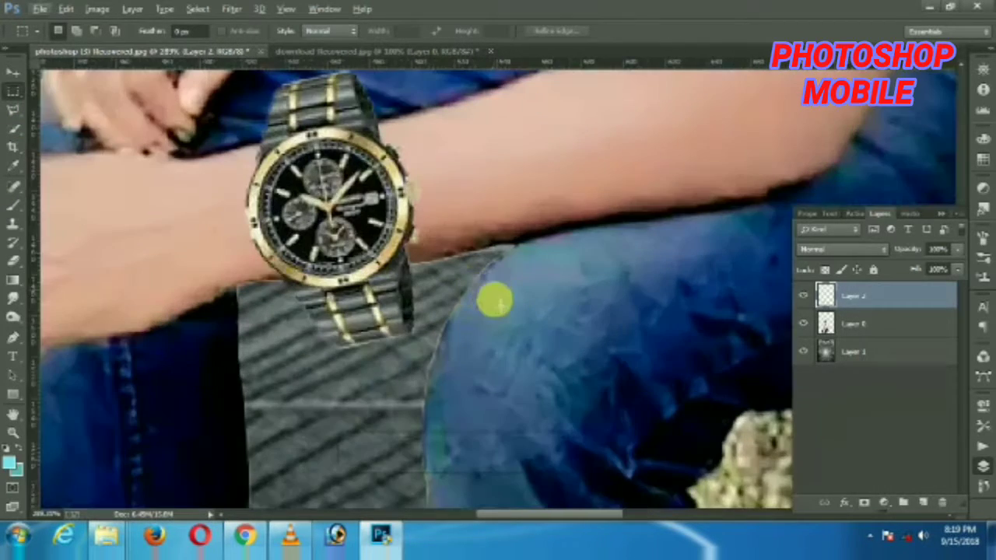
{"action": "left_click_drag", "start_coordinate": [530, 240], "coordinate": [471, 160]}
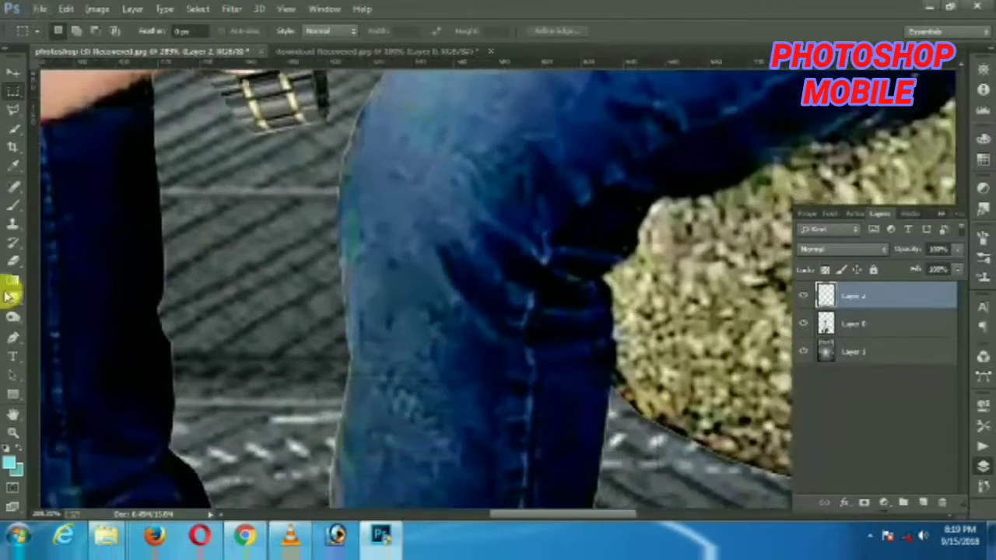
{"action": "left_click", "coordinate": [11, 263]}
{"action": "right_click", "coordinate": [12, 263]}
{"action": "left_click", "coordinate": [87, 265]}
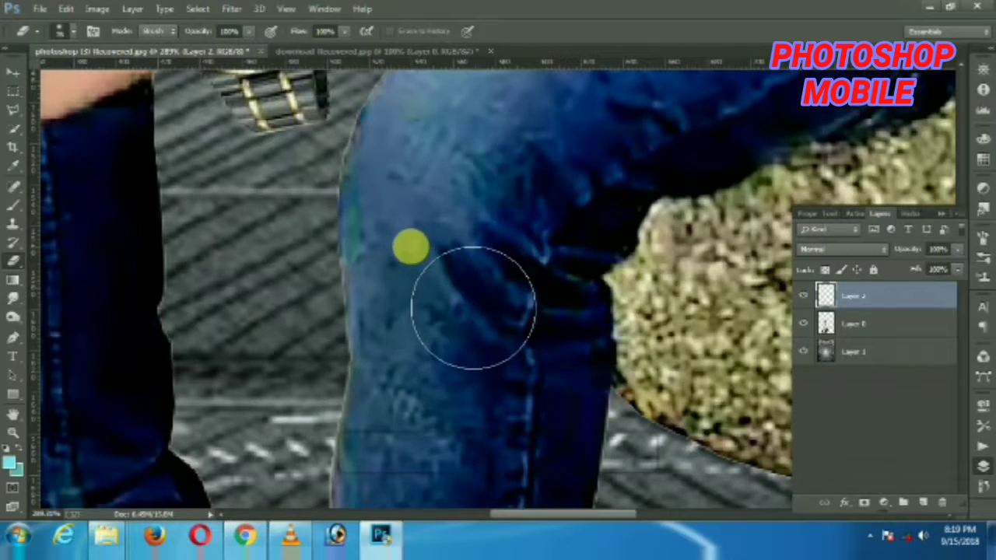
{"action": "right_click", "coordinate": [495, 189]}
{"action": "left_click", "coordinate": [393, 160]}
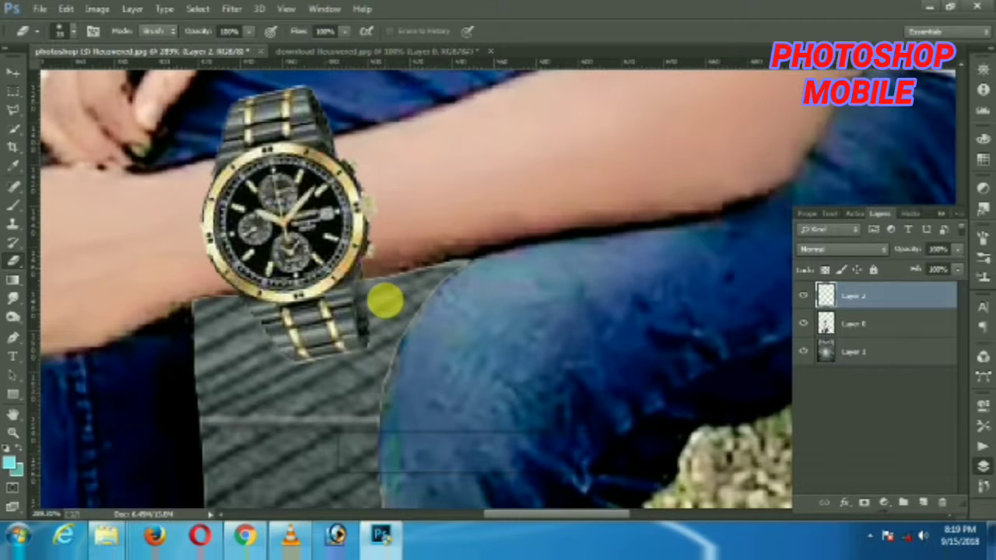
{"action": "right_click", "coordinate": [429, 289]}
{"action": "left_click", "coordinate": [444, 223]}
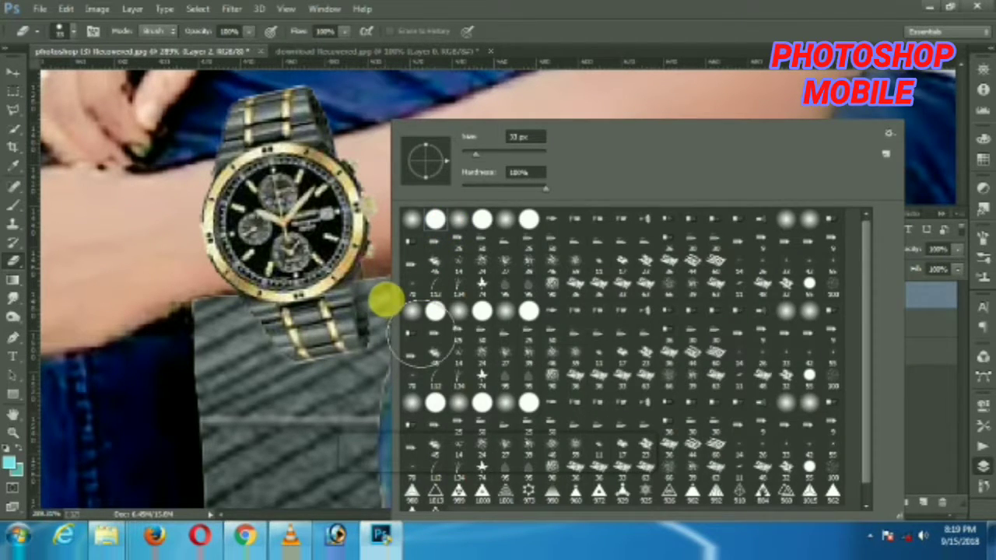
{"action": "key", "text": "Return"}
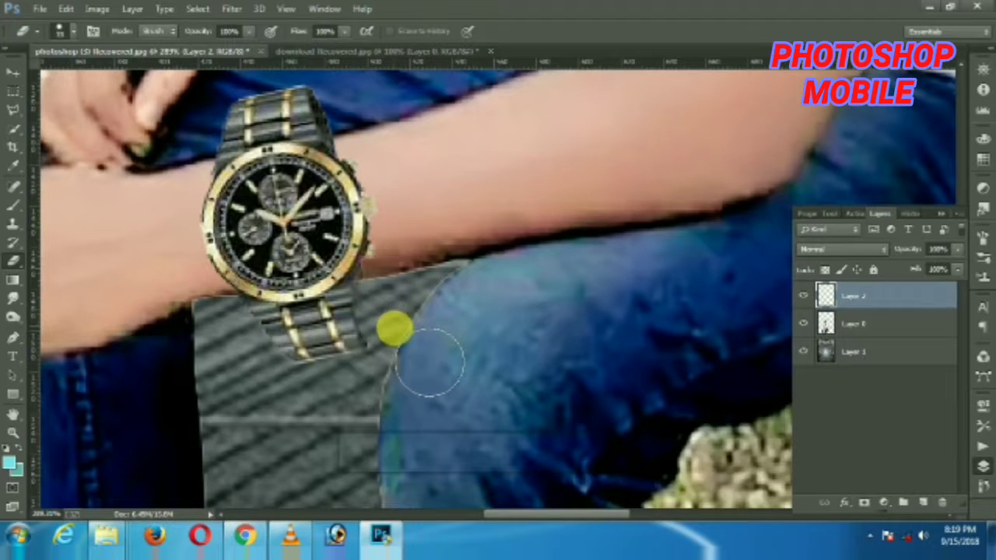
{"action": "mouse_move", "coordinate": [432, 373]}
{"action": "left_mouse_down"}
{"action": "mouse_move", "coordinate": [428, 200]}
{"action": "mouse_move", "coordinate": [389, 163]}
{"action": "left_mouse_up"}
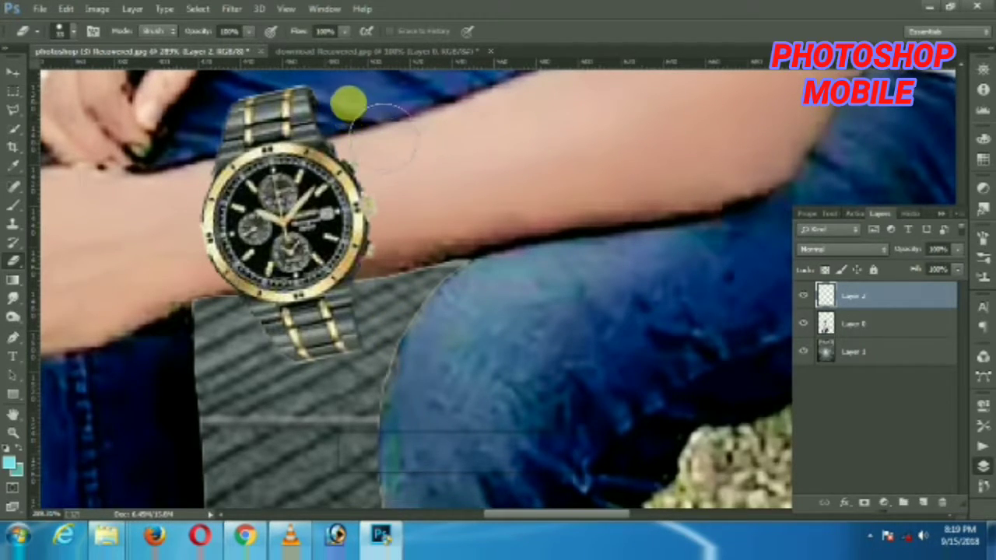
{"action": "mouse_move", "coordinate": [379, 121]}
{"action": "left_mouse_down"}
{"action": "mouse_move", "coordinate": [414, 134]}
{"action": "mouse_move", "coordinate": [396, 161]}
{"action": "mouse_move", "coordinate": [502, 187]}
{"action": "mouse_move", "coordinate": [479, 223]}
{"action": "mouse_move", "coordinate": [482, 274]}
{"action": "left_mouse_up"}
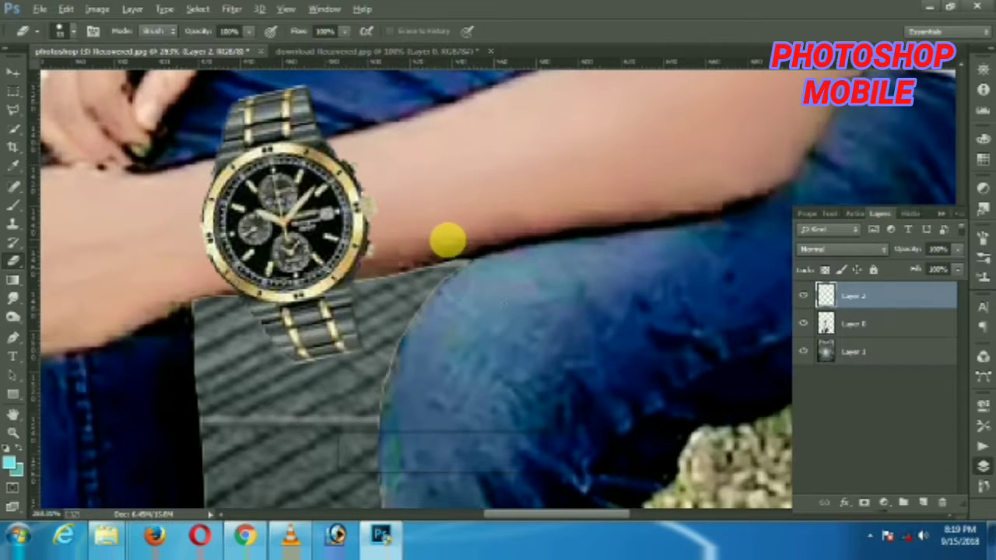
- Scale the watch down slightly so that it fits the width of the man's wrist
{"action": "scroll", "coordinate": [447, 241], "scroll_direction": "down", "scroll_amount": 4}
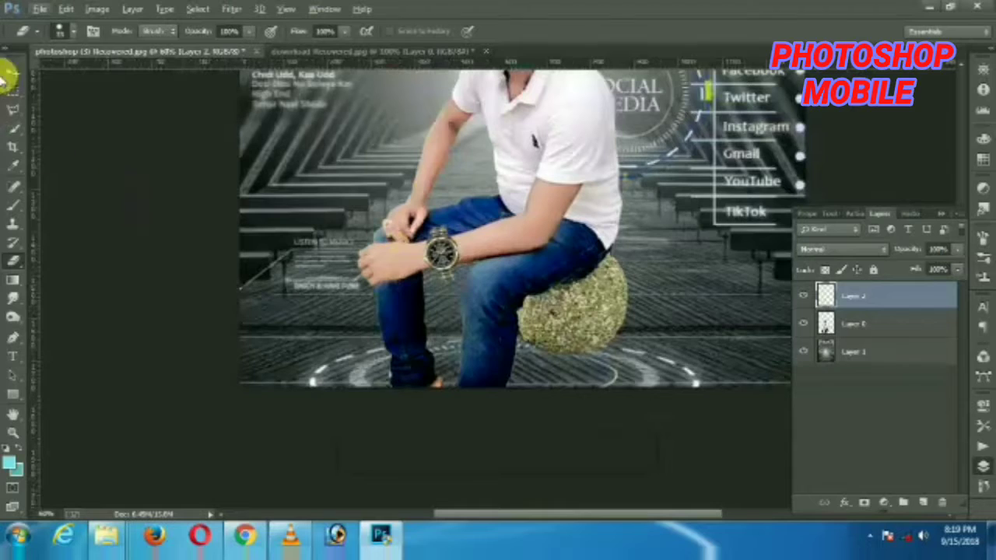
{"action": "left_click", "coordinate": [11, 73]}
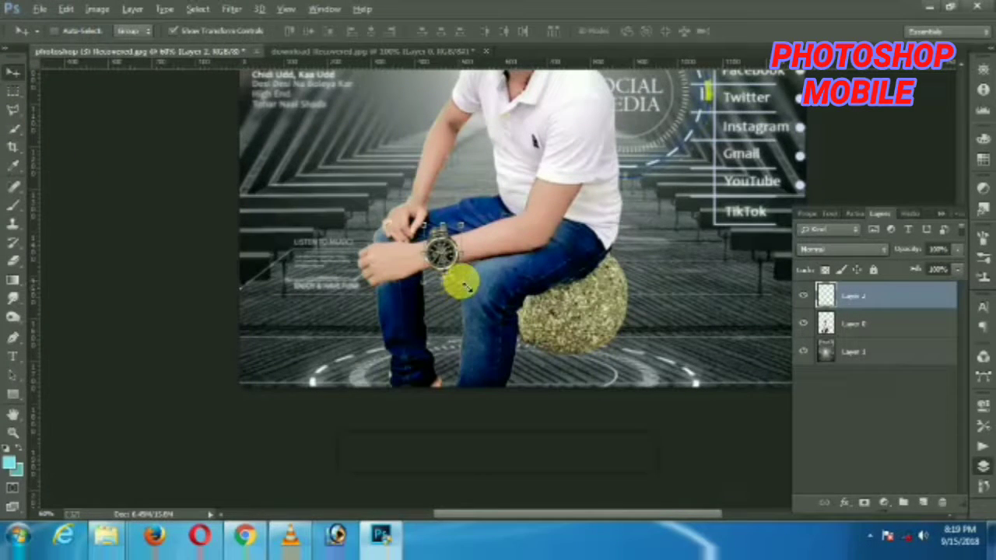
{"action": "key", "text": "ctrl+t"}
{"action": "left_click_drag", "start_coordinate": [464, 287], "coordinate": [439, 262]}
{"action": "key", "text": "Return"}
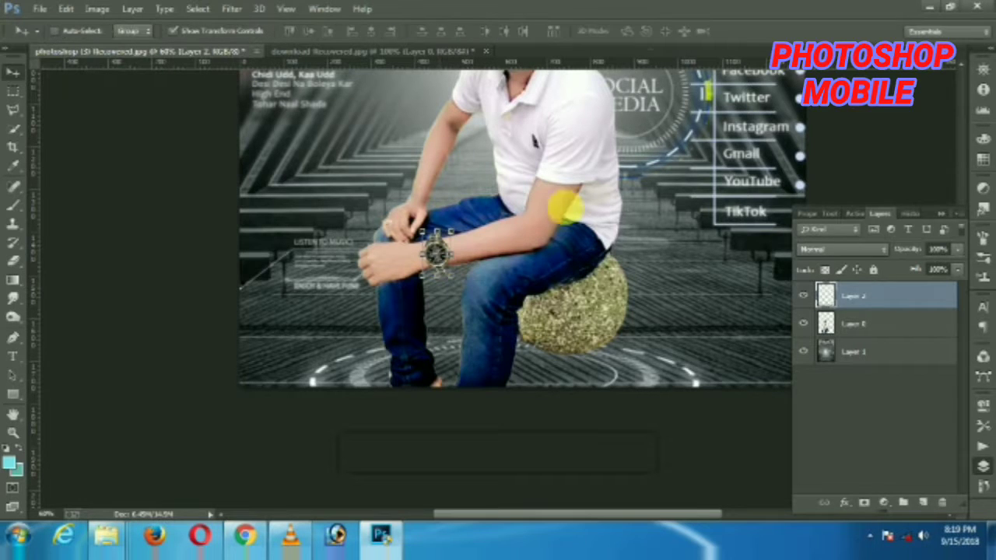
- Merge the watch layer down into the man's layer
{"action": "left_click", "coordinate": [15, 91]}
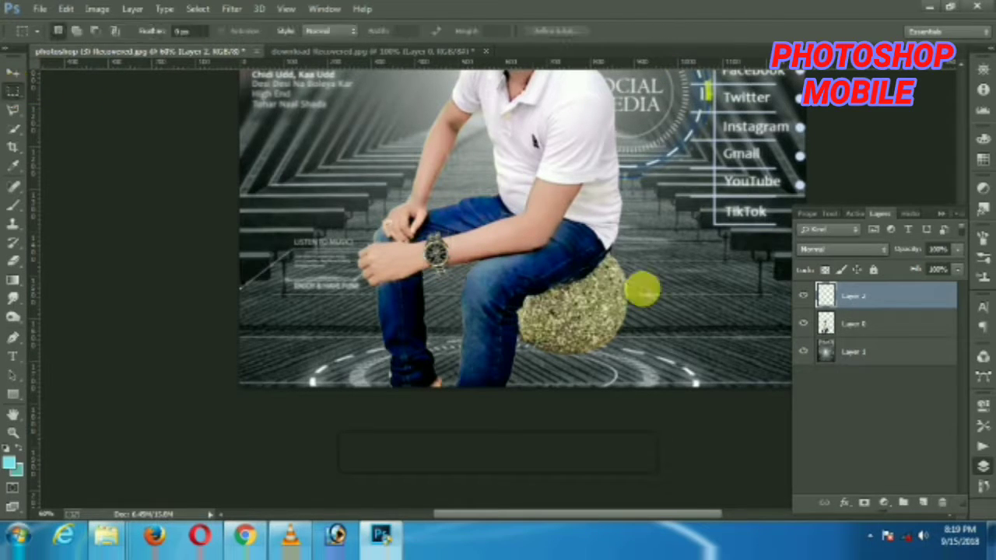
{"action": "right_click", "coordinate": [885, 303]}
{"action": "left_click", "coordinate": [642, 409]}
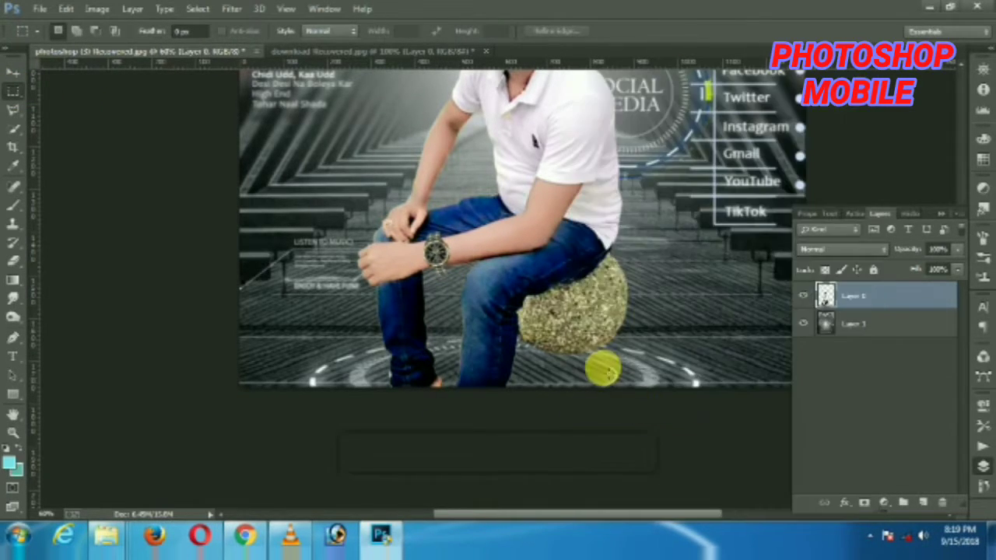
{"action": "scroll", "coordinate": [593, 328], "scroll_direction": "up", "scroll_amount": 2}
{"action": "scroll", "coordinate": [579, 278], "scroll_direction": "down", "scroll_amount": 12}
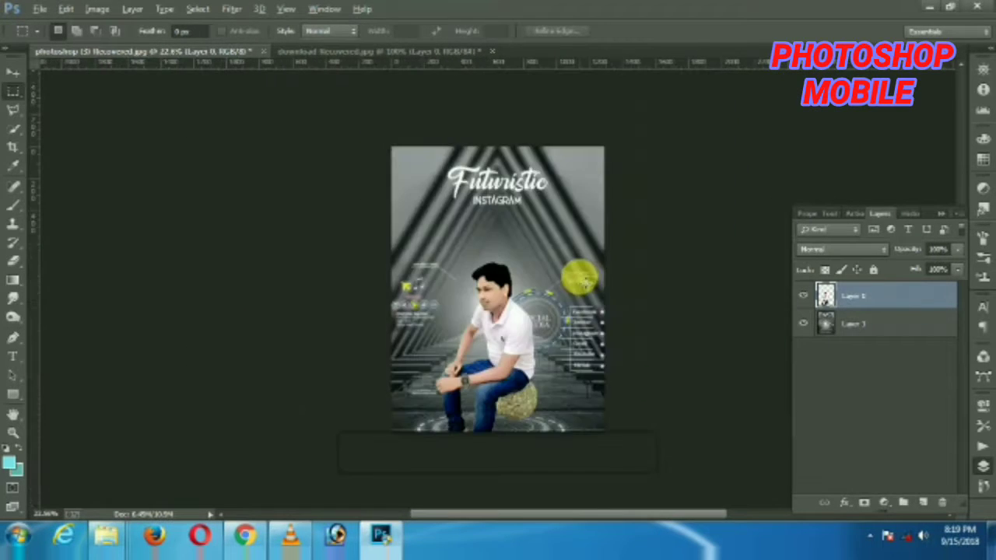
{"action": "scroll", "coordinate": [556, 313], "scroll_direction": "up", "scroll_amount": 5}
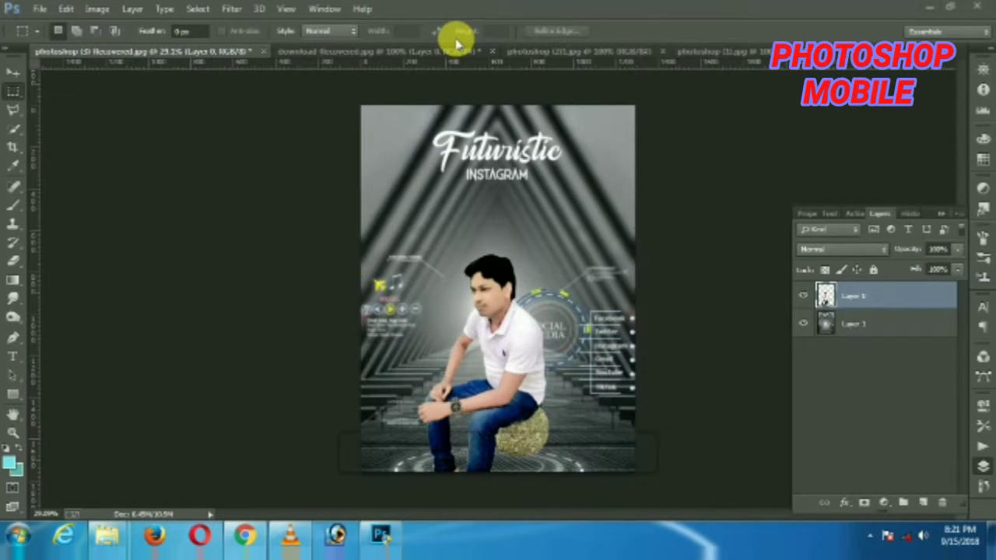
- Crop the black-and-green HUD image photoshop (2)1.jpg to the area around its central circular dial
{"action": "left_click", "coordinate": [447, 53]}
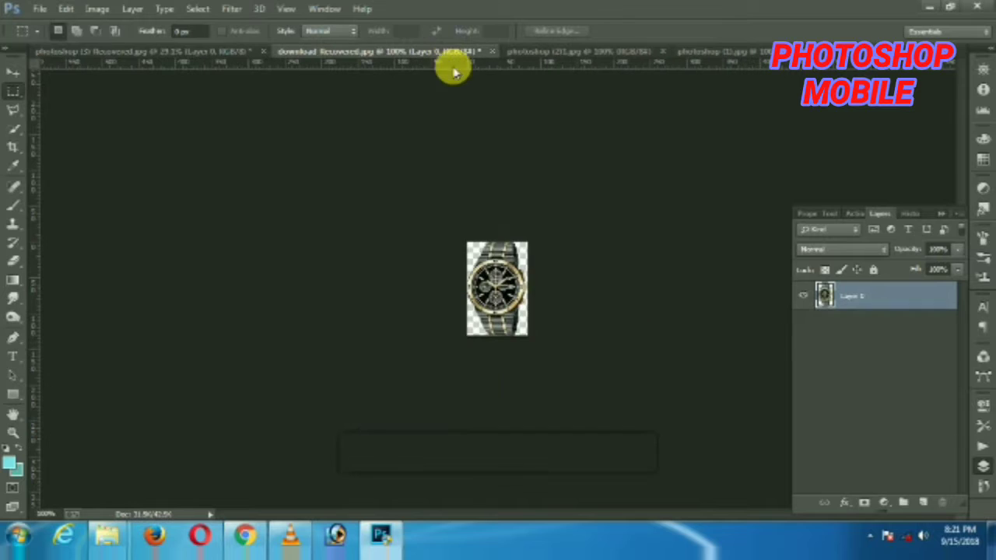
{"action": "left_click", "coordinate": [544, 52]}
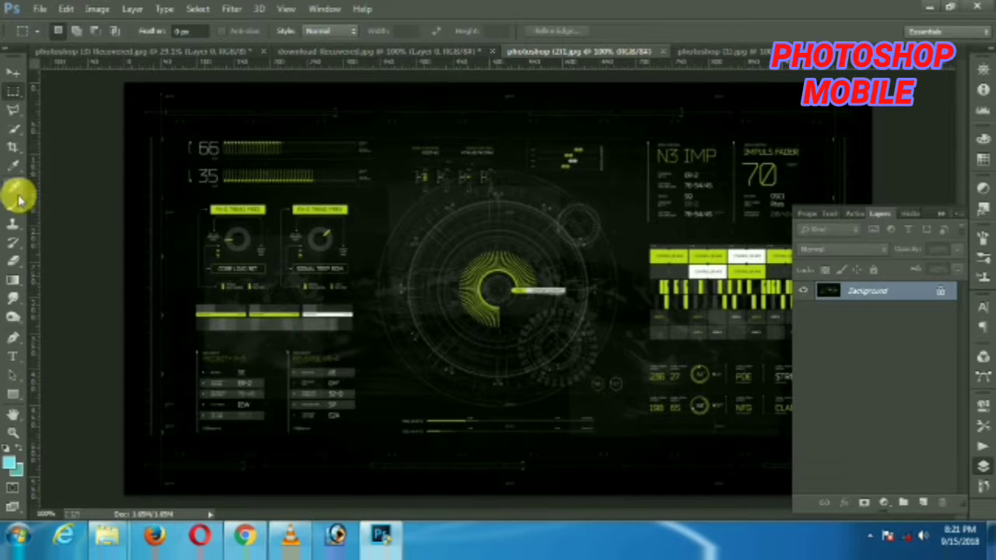
{"action": "left_click", "coordinate": [13, 146]}
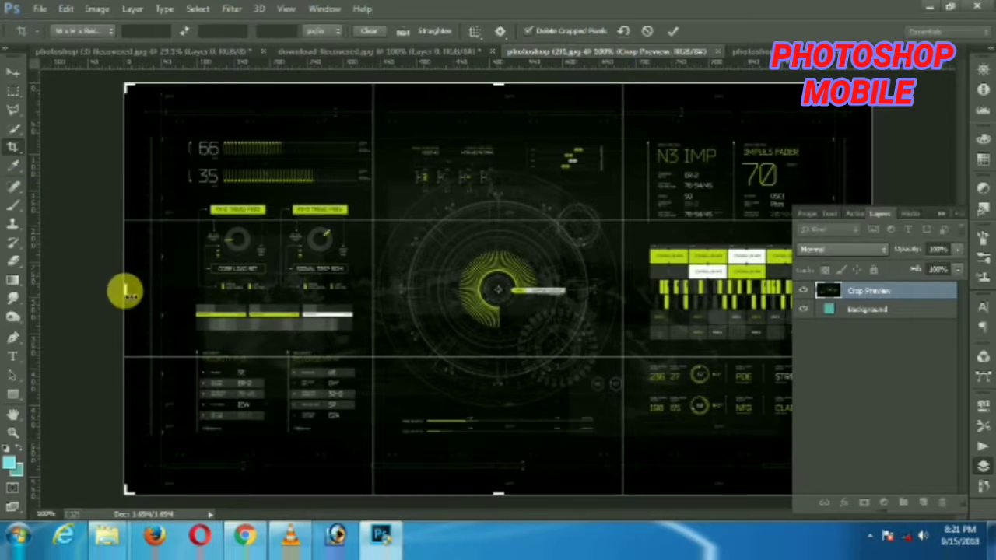
{"action": "left_click_drag", "start_coordinate": [126, 292], "coordinate": [231, 311]}
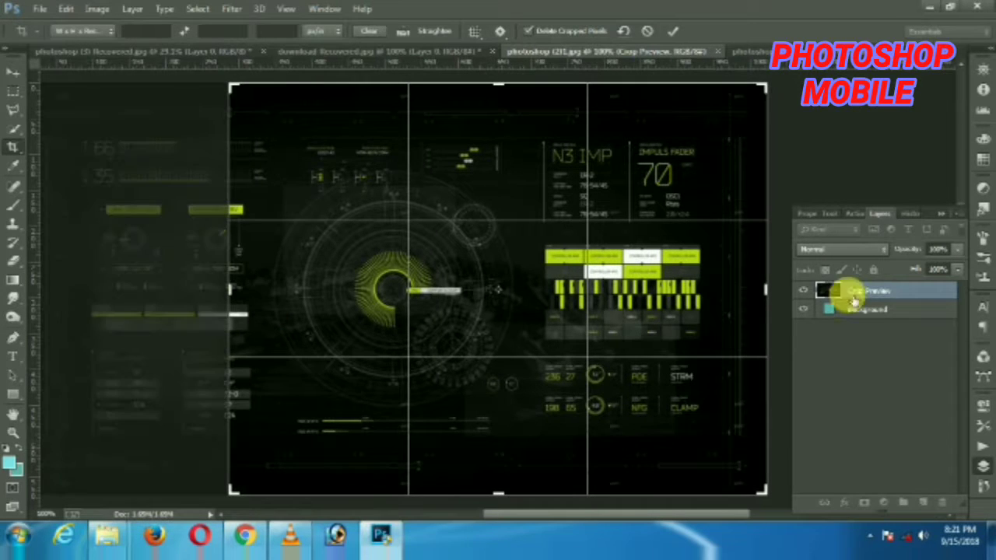
{"action": "left_click_drag", "start_coordinate": [774, 299], "coordinate": [648, 300]}
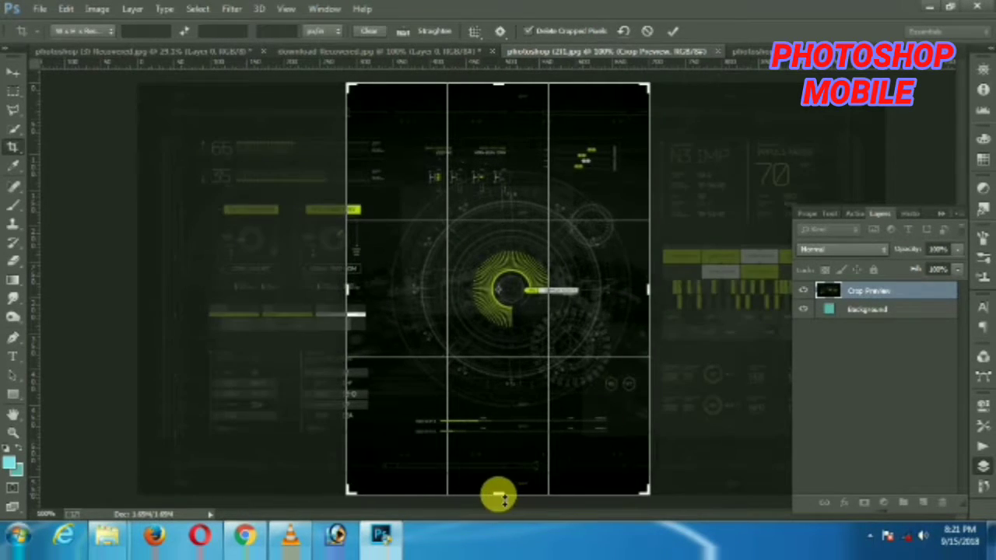
{"action": "left_click_drag", "start_coordinate": [498, 493], "coordinate": [506, 457]}
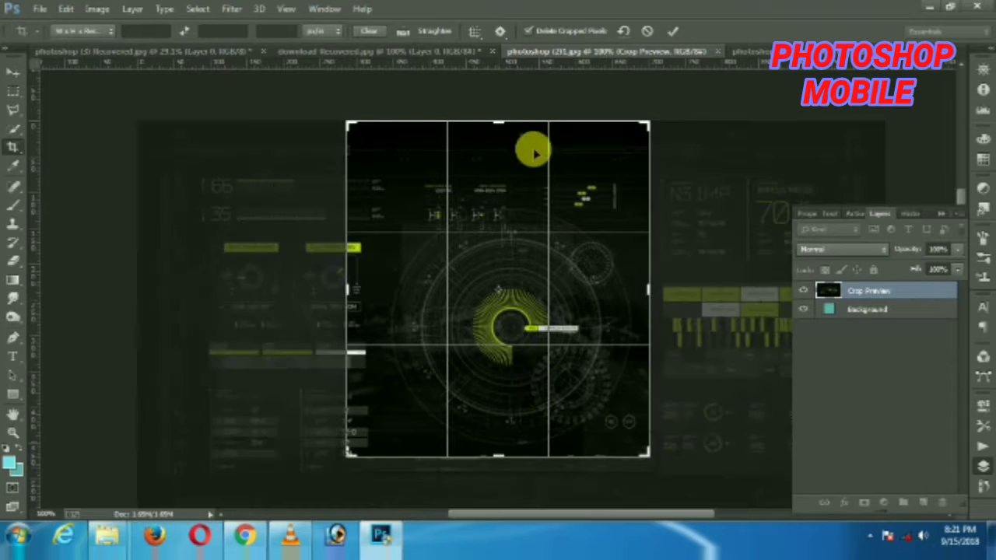
{"action": "left_click_drag", "start_coordinate": [498, 123], "coordinate": [497, 156]}
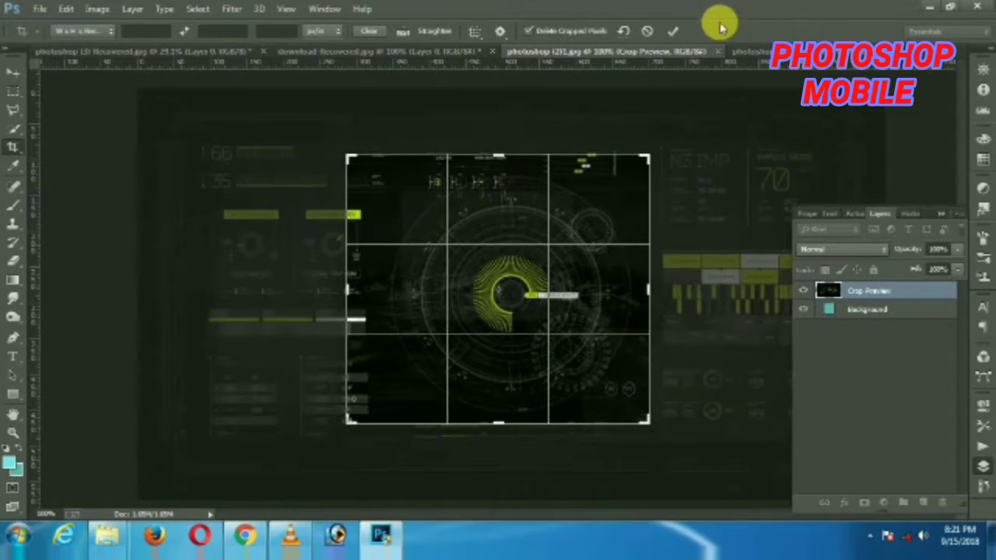
{"action": "left_click", "coordinate": [673, 33]}
- Copy the cropped HUD image into the poster and enlarge it to span the poster's full width over the man
{"action": "left_click", "coordinate": [9, 75]}
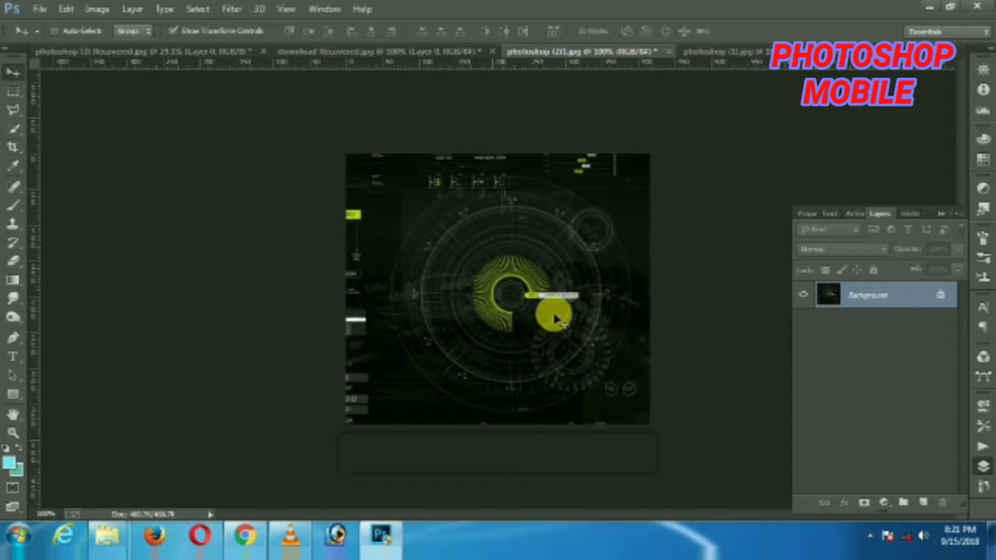
{"action": "left_click_drag", "start_coordinate": [152, 56], "coordinate": [482, 323]}
{"action": "left_click_drag", "start_coordinate": [521, 361], "coordinate": [616, 441]}
{"action": "left_click_drag", "start_coordinate": [494, 342], "coordinate": [507, 294]}
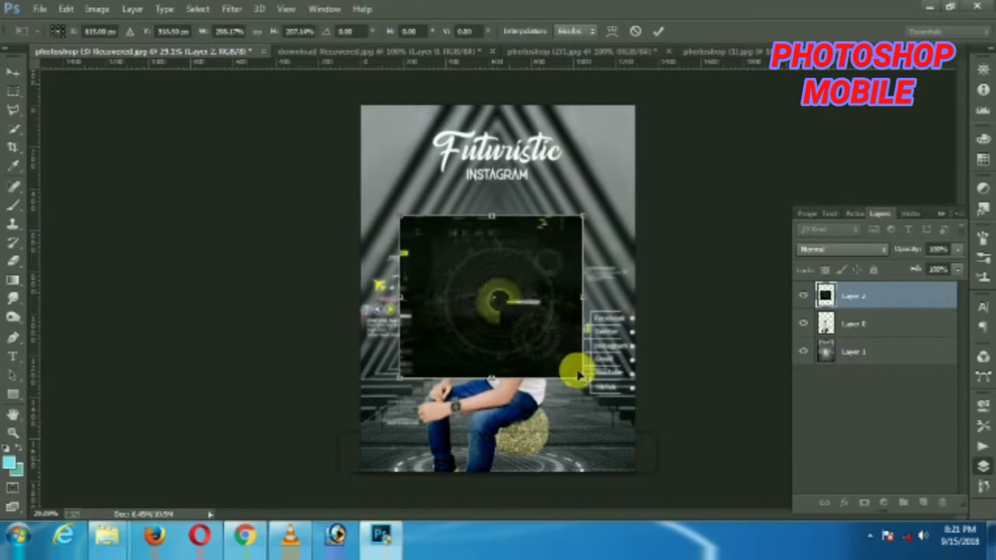
{"action": "left_click_drag", "start_coordinate": [579, 380], "coordinate": [633, 422]}
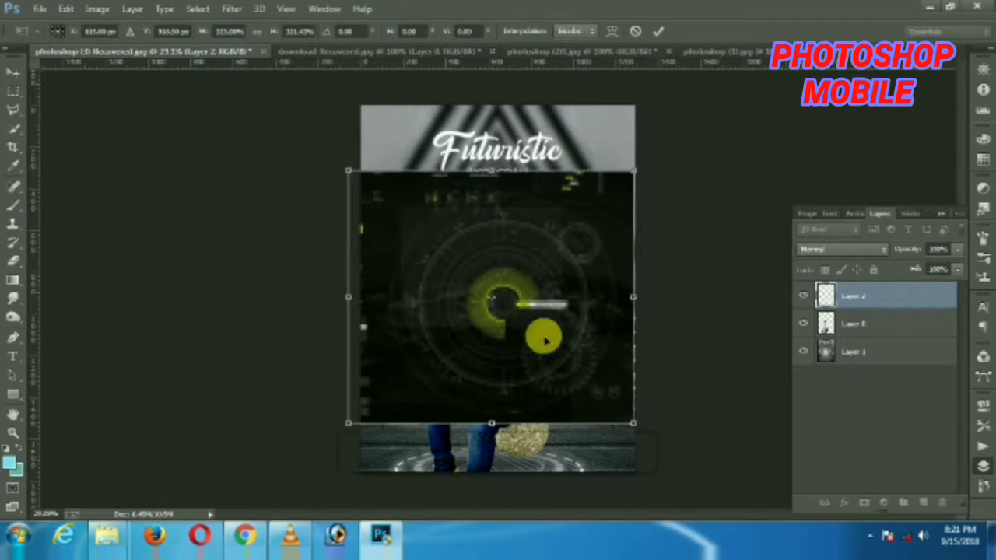
{"action": "key", "text": "Return"}
{"action": "left_click_drag", "start_coordinate": [514, 330], "coordinate": [515, 322]}
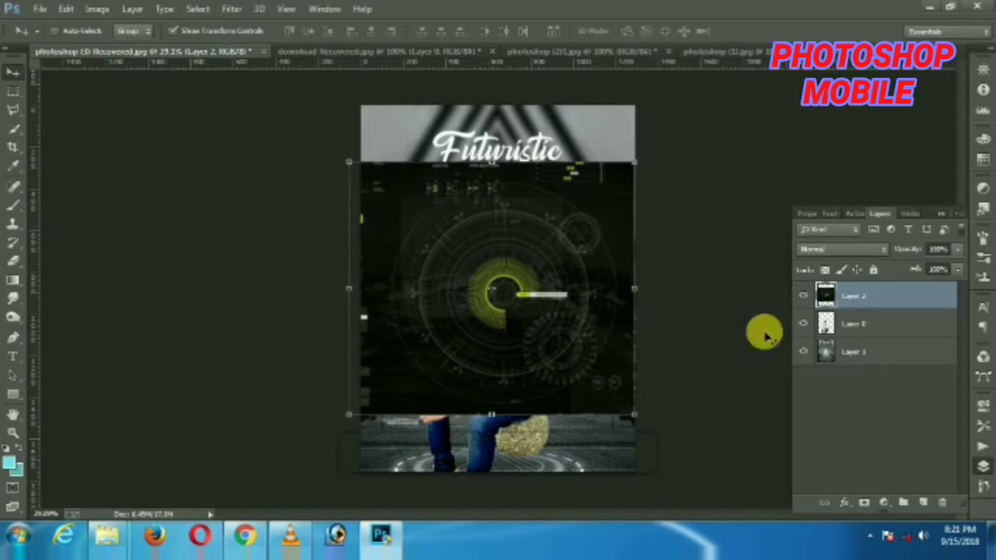
- Move the HUD layer beneath the man's layer, set its blend mode to Screen and centre its dial behind his head
{"action": "left_click_drag", "start_coordinate": [853, 302], "coordinate": [857, 342]}
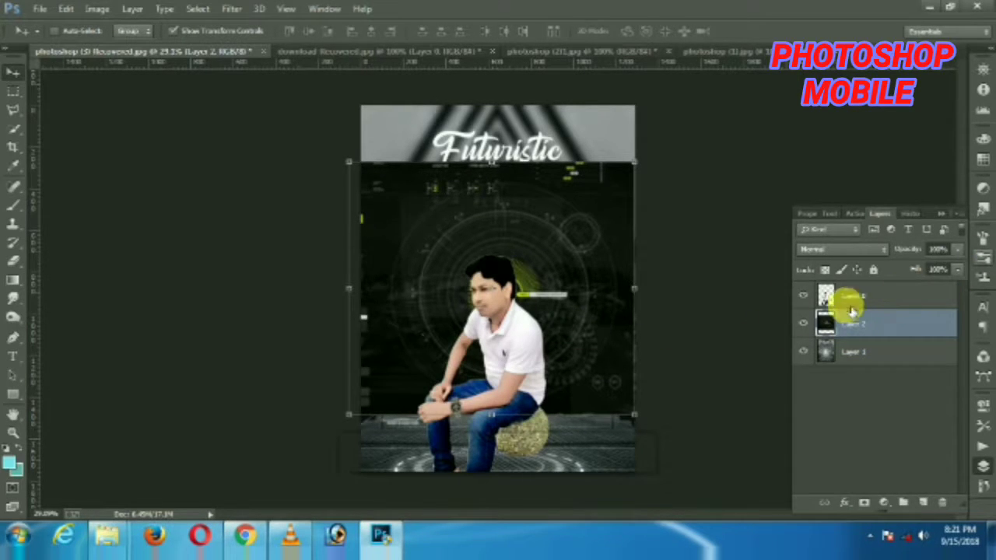
{"action": "left_click", "coordinate": [839, 249]}
{"action": "left_click", "coordinate": [819, 127]}
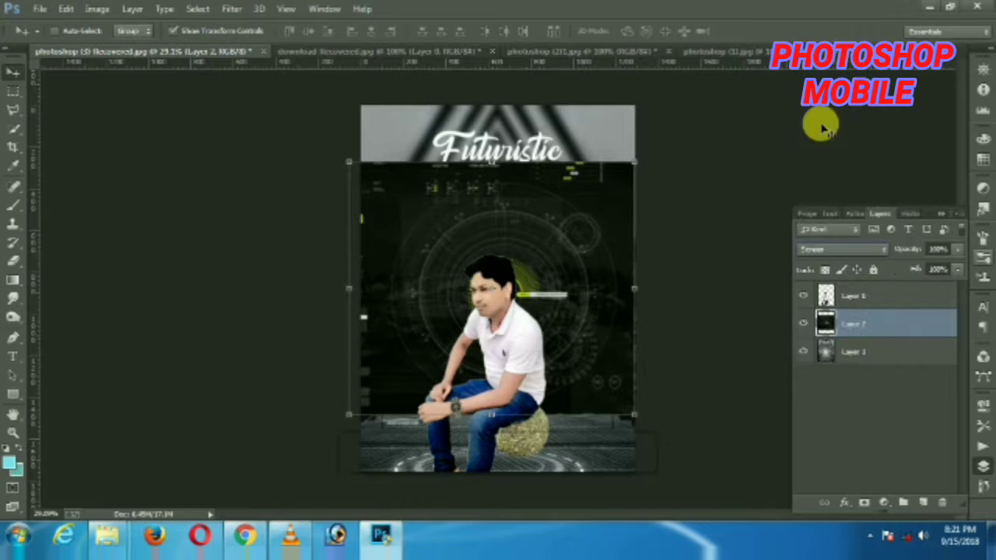
{"action": "left_click_drag", "start_coordinate": [628, 332], "coordinate": [562, 318]}
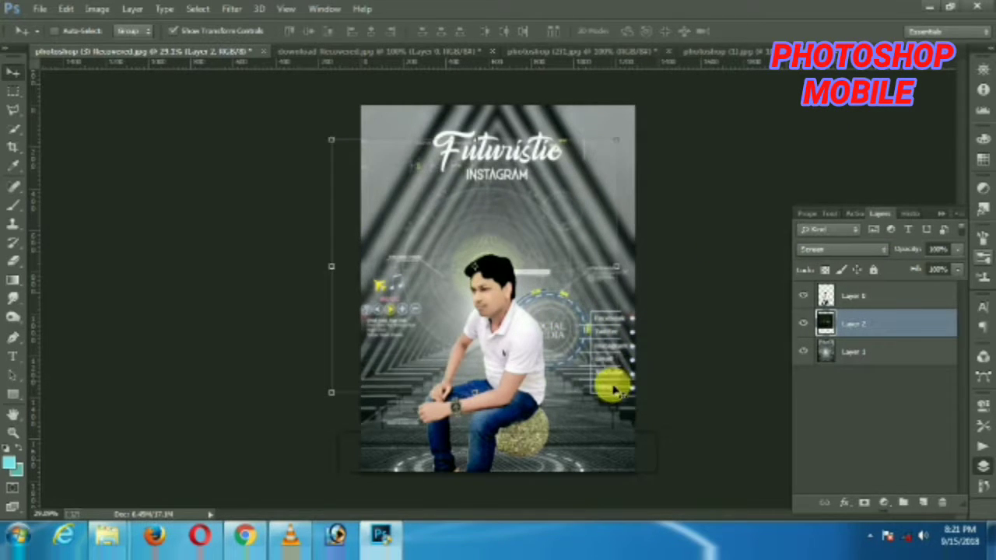
- Enlarge the black-and-green HUD layer to about 140% so it extends beyond the poster's side edges
{"action": "left_click_drag", "start_coordinate": [618, 396], "coordinate": [675, 443]}
{"action": "mouse_move", "coordinate": [595, 366]}
{"action": "left_mouse_down"}
{"action": "mouse_move", "coordinate": [596, 356]}
{"action": "mouse_move", "coordinate": [583, 371]}
{"action": "mouse_move", "coordinate": [596, 356]}
{"action": "left_mouse_up"}
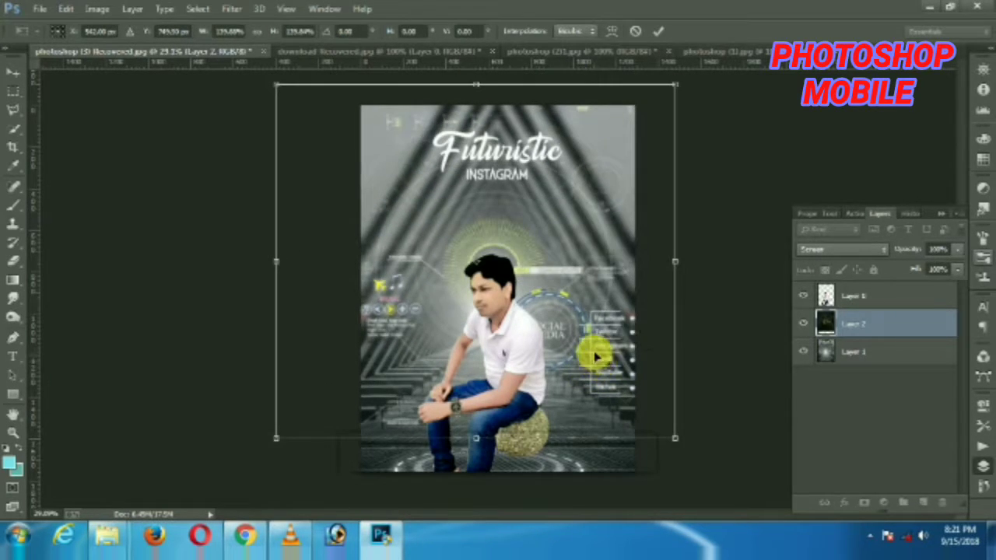
{"action": "key", "text": "Return"}
- Copy the teal HUD image photoshop (1).jpg into the poster above the man's layer and enlarge it to span the lower half's full width
{"action": "left_click", "coordinate": [759, 50]}
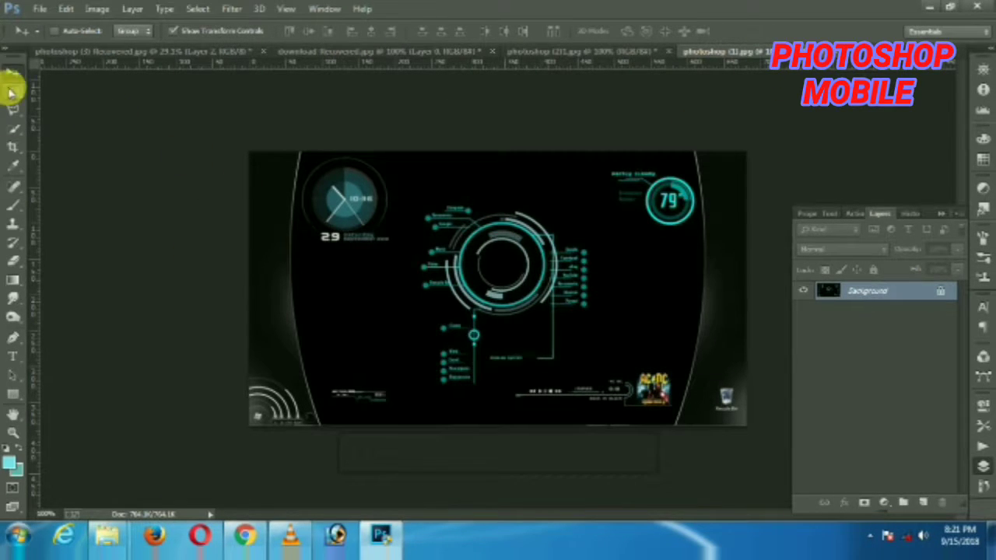
{"action": "left_click", "coordinate": [184, 52]}
{"action": "left_click", "coordinate": [533, 424]}
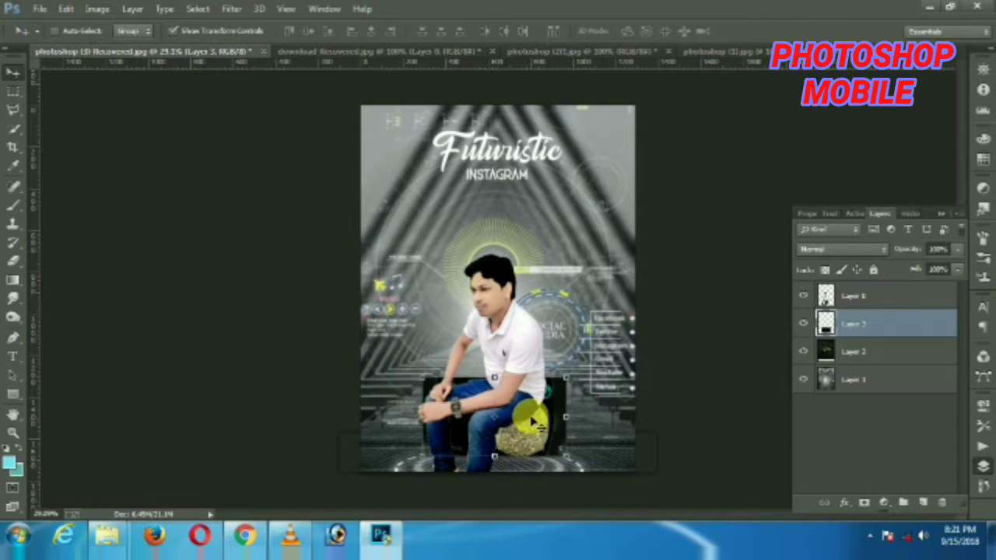
{"action": "left_click_drag", "start_coordinate": [855, 345], "coordinate": [851, 286]}
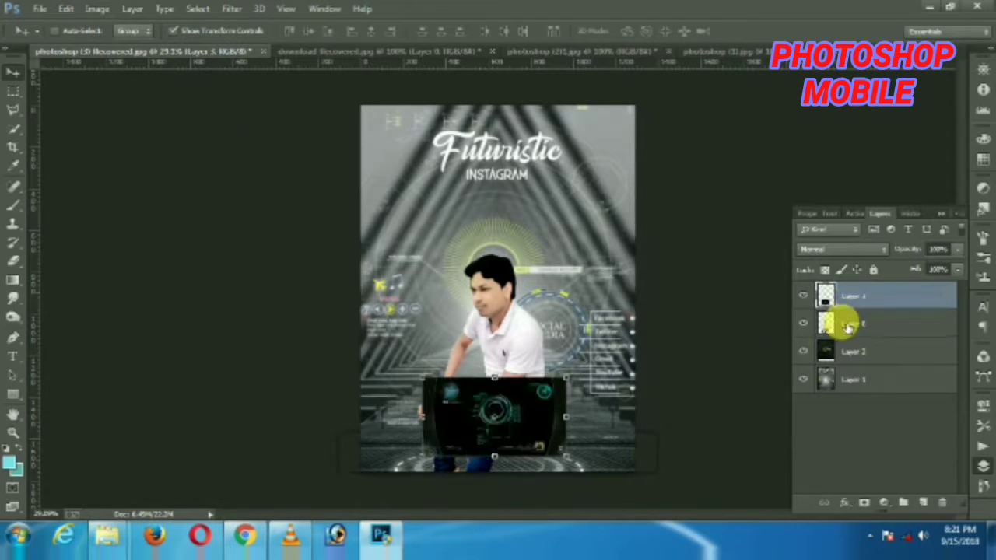
{"action": "left_click_drag", "start_coordinate": [574, 464], "coordinate": [637, 505]}
{"action": "left_click_drag", "start_coordinate": [569, 427], "coordinate": [565, 419]}
{"action": "key", "text": "Return"}
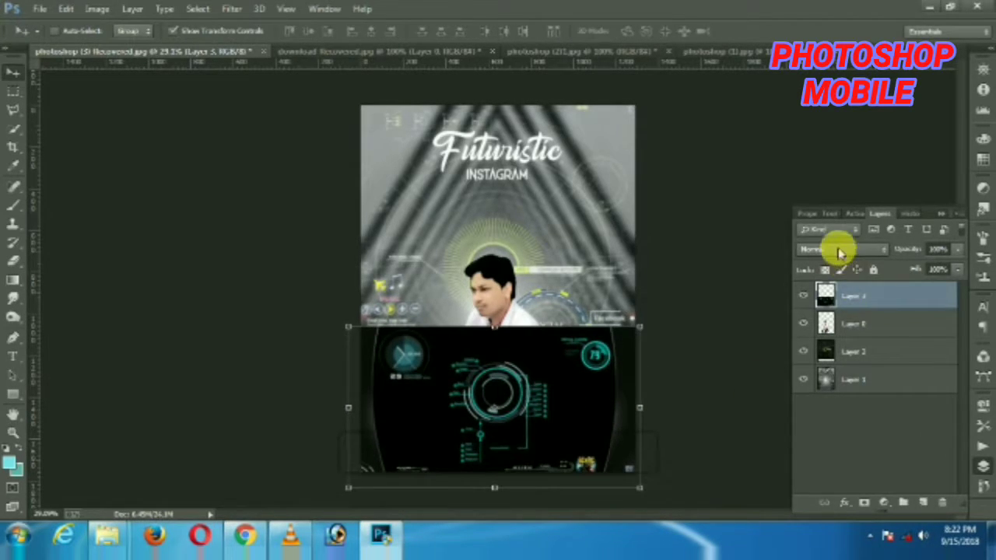
- Set the teal HUD layer's blend mode to Color Dodge and shift it slightly so its small dials flank the man
{"action": "left_click", "coordinate": [860, 249]}
{"action": "left_click", "coordinate": [834, 132]}
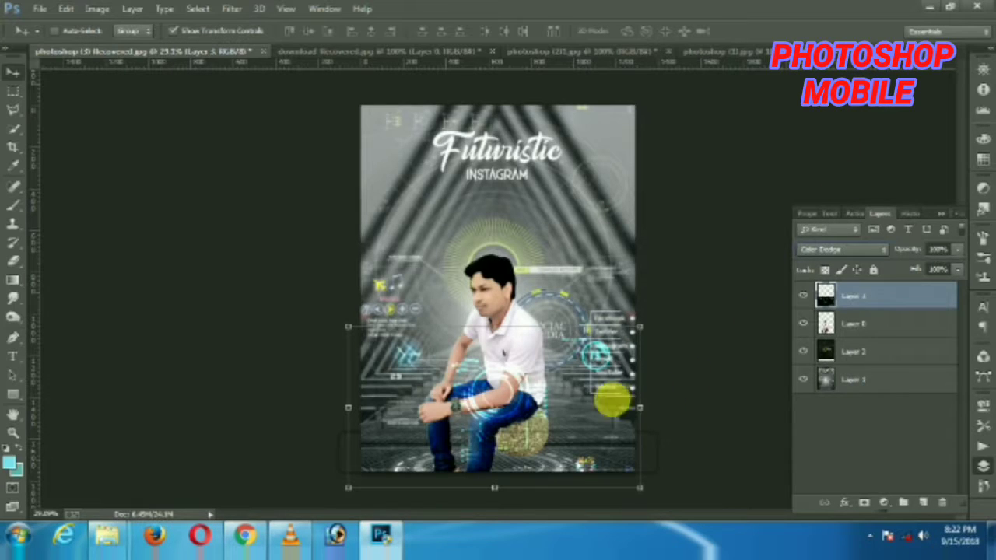
{"action": "left_click_drag", "start_coordinate": [563, 400], "coordinate": [582, 391]}
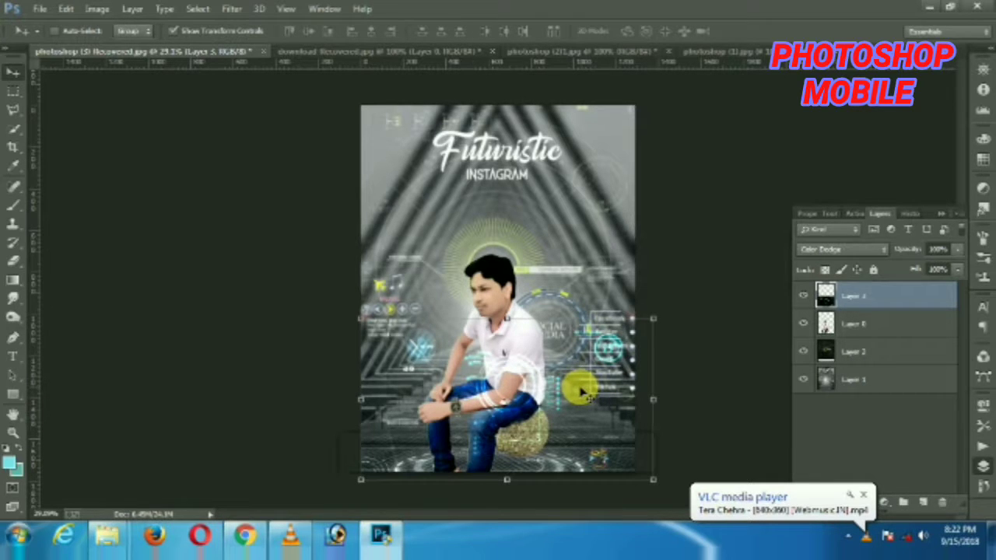
- Erase the teal HUD graphics covering the man's shirt, arms, jeans and seat with a larger soft eraser brush
{"action": "left_click", "coordinate": [15, 260]}
{"action": "scroll", "coordinate": [567, 429], "scroll_direction": "up", "scroll_amount": 2}
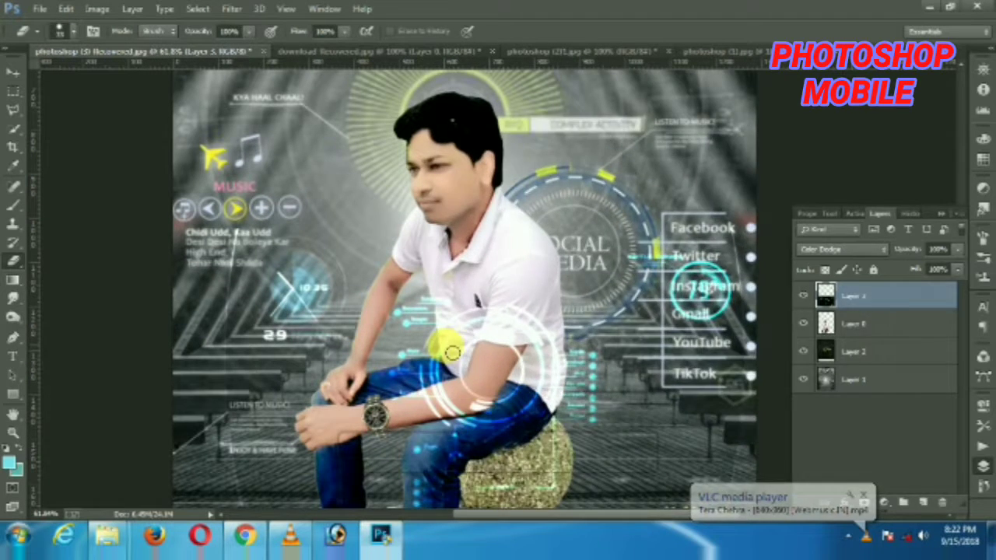
{"action": "right_click", "coordinate": [445, 349]}
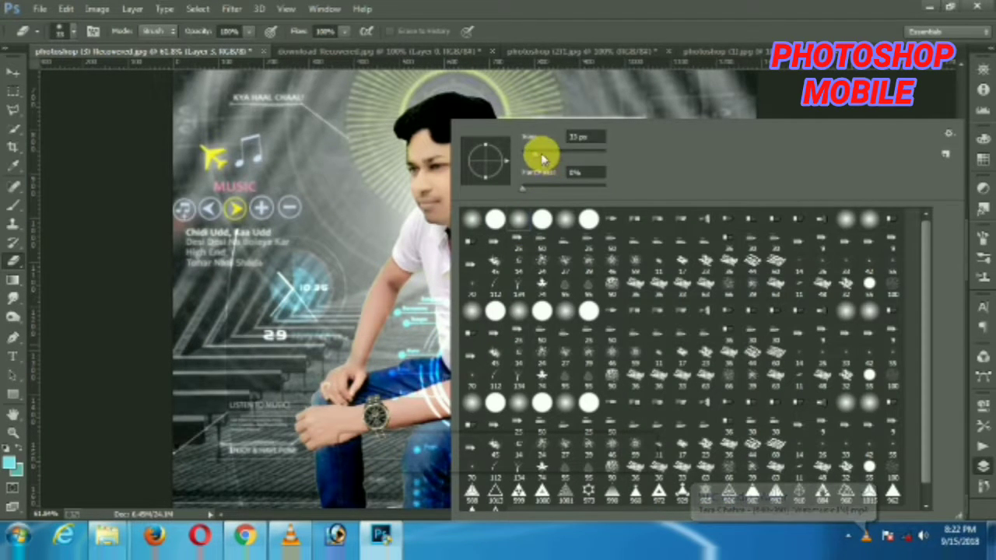
{"action": "left_click_drag", "start_coordinate": [542, 157], "coordinate": [541, 154]}
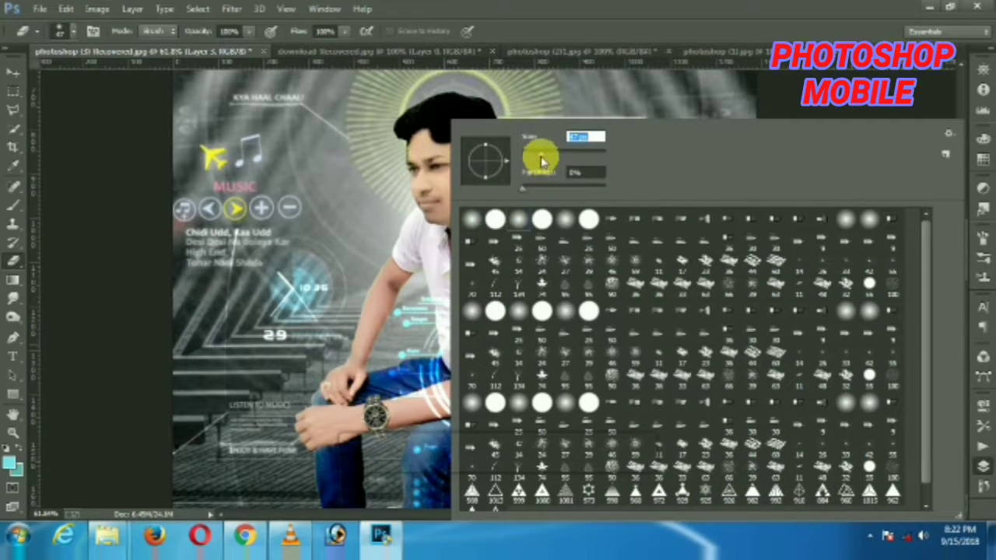
{"action": "left_click", "coordinate": [401, 374]}
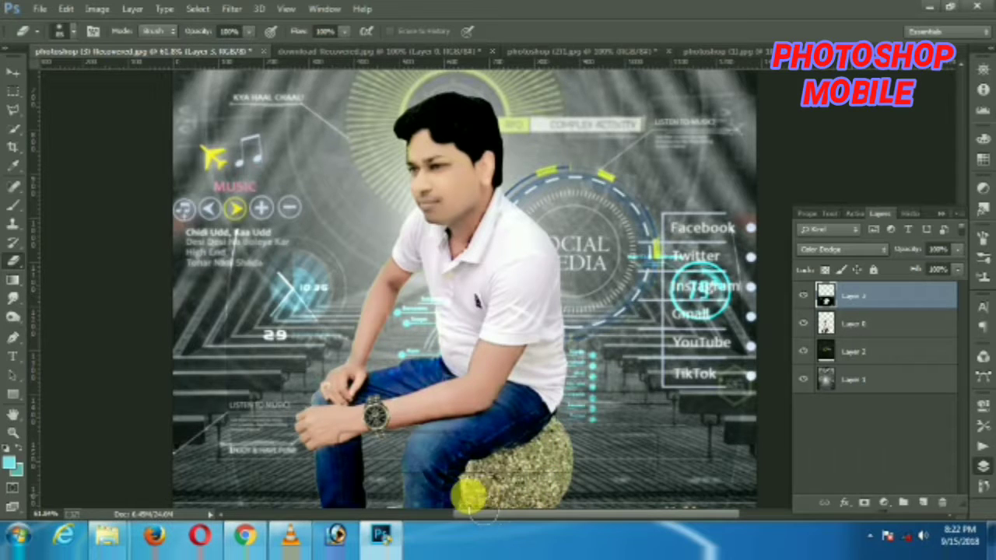
{"action": "scroll", "coordinate": [457, 433], "scroll_direction": "down", "scroll_amount": 3}
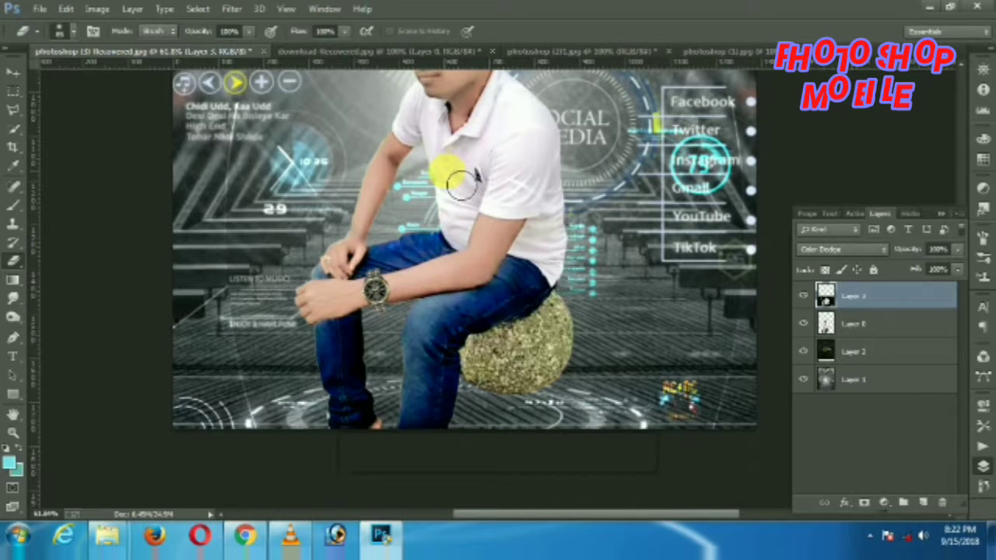
{"action": "scroll", "coordinate": [463, 184], "scroll_direction": "up", "scroll_amount": 4}
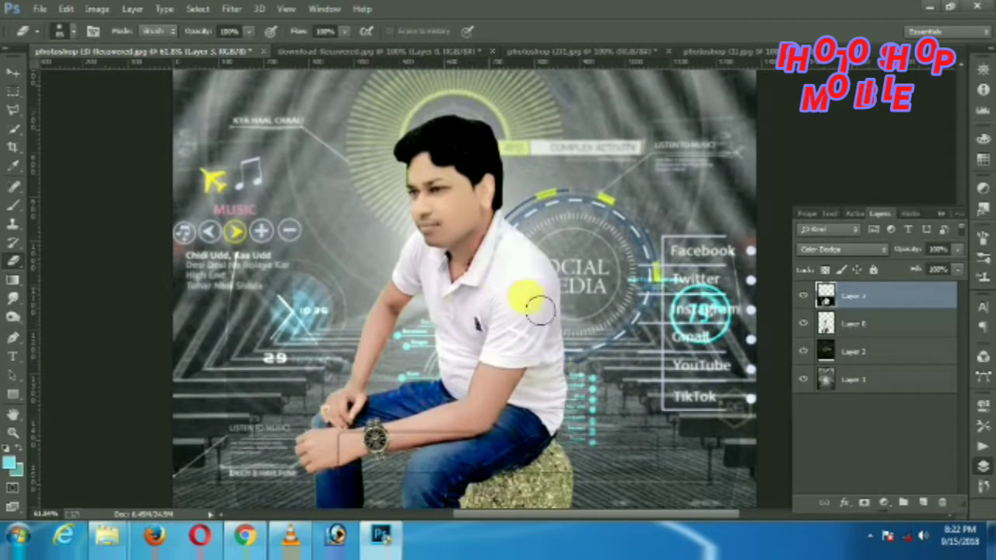
{"action": "scroll", "coordinate": [537, 305], "scroll_direction": "down", "scroll_amount": 4}
{"action": "scroll", "coordinate": [528, 314], "scroll_direction": "up", "scroll_amount": 2}
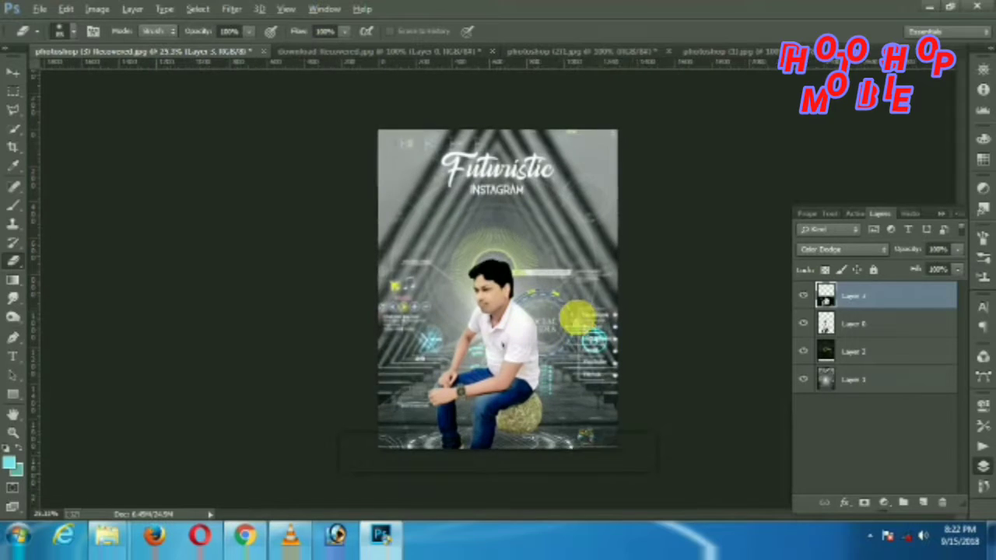
{"action": "scroll", "coordinate": [548, 321], "scroll_direction": "down", "scroll_amount": 1}
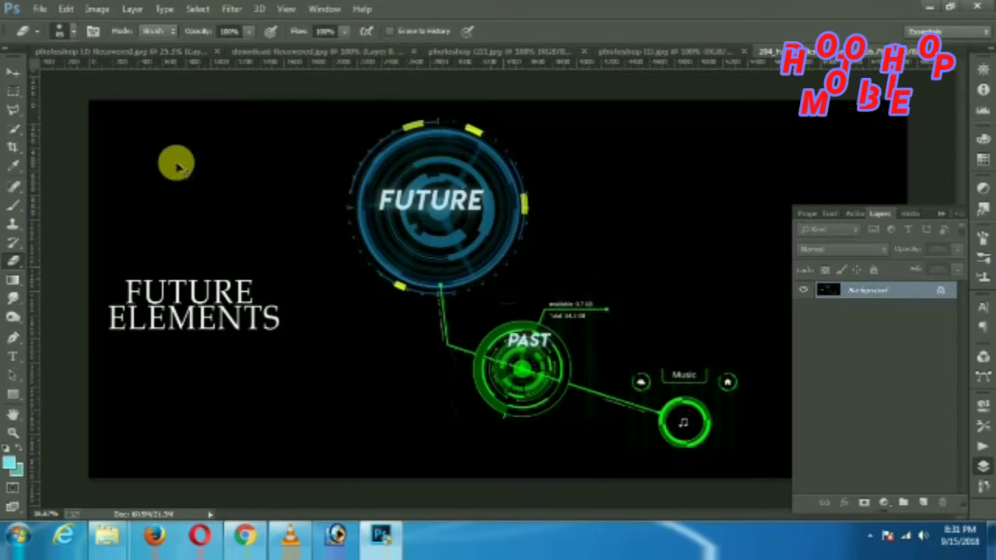
- Crop the 204_Future Elements image at both sides, keeping the FUTURE, PAST and Music dials and removing the title text
{"action": "left_click", "coordinate": [17, 149]}
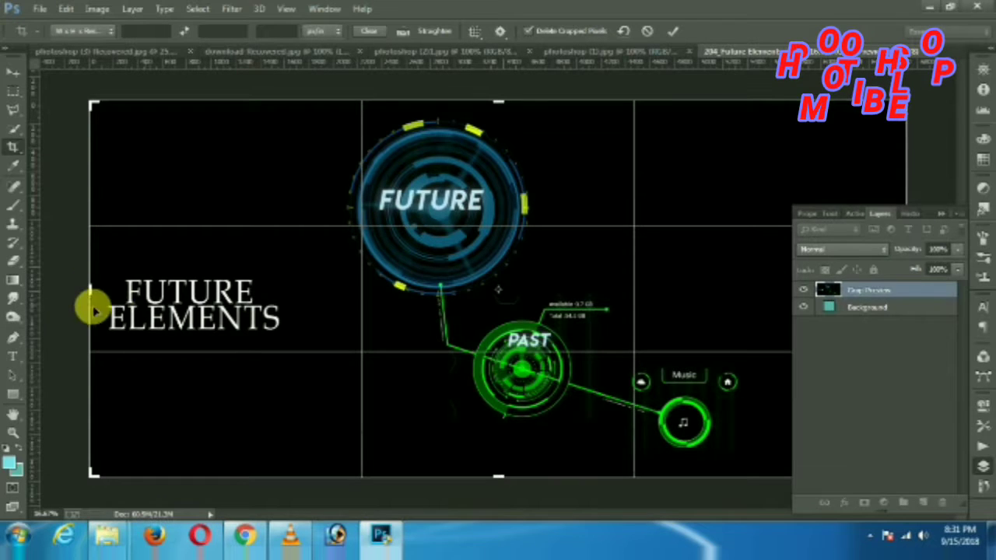
{"action": "left_click_drag", "start_coordinate": [89, 294], "coordinate": [198, 303]}
{"action": "left_click_drag", "start_coordinate": [803, 191], "coordinate": [731, 195]}
{"action": "left_click", "coordinate": [677, 35]}
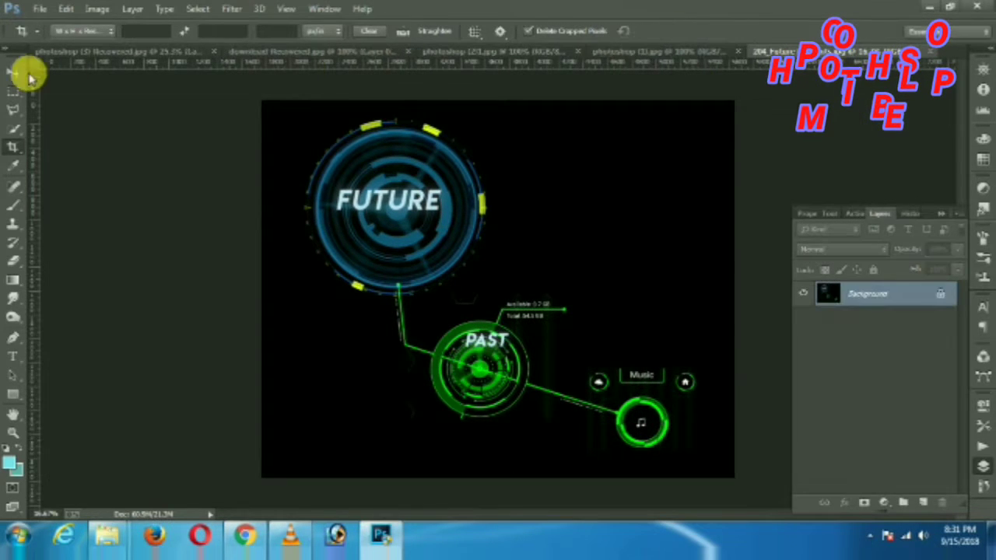
- Copy the cropped Future Elements image into the poster document above the man's layer
{"action": "left_click", "coordinate": [14, 72]}
{"action": "left_click_drag", "start_coordinate": [138, 58], "coordinate": [423, 382]}
{"action": "left_click_drag", "start_coordinate": [479, 303], "coordinate": [559, 358]}
{"action": "left_click_drag", "start_coordinate": [410, 154], "coordinate": [580, 317]}
{"action": "left_click_drag", "start_coordinate": [541, 270], "coordinate": [564, 162]}
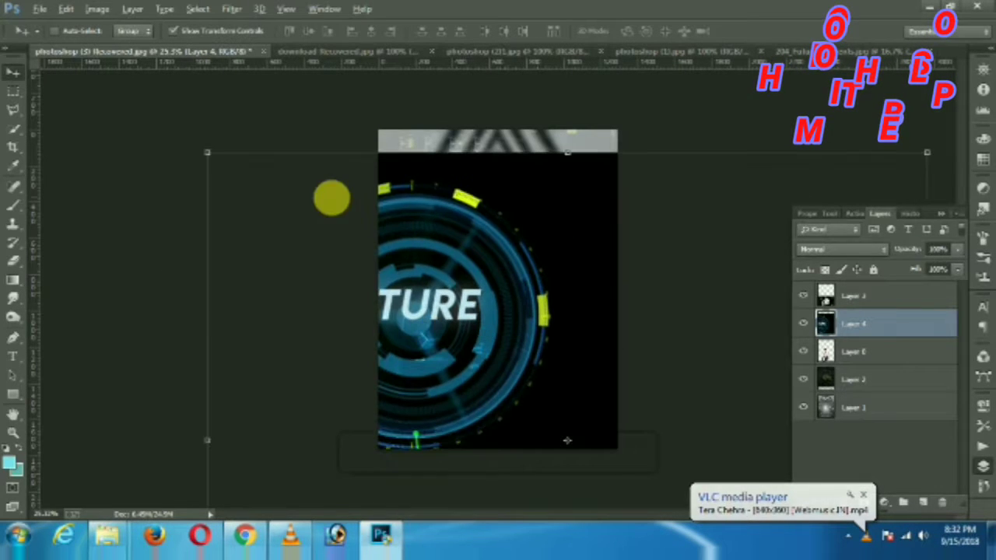
- Shrink the Future Elements layer to about 25%, rotate it about -13° and place it over the man
{"action": "left_click_drag", "start_coordinate": [207, 151], "coordinate": [436, 341]}
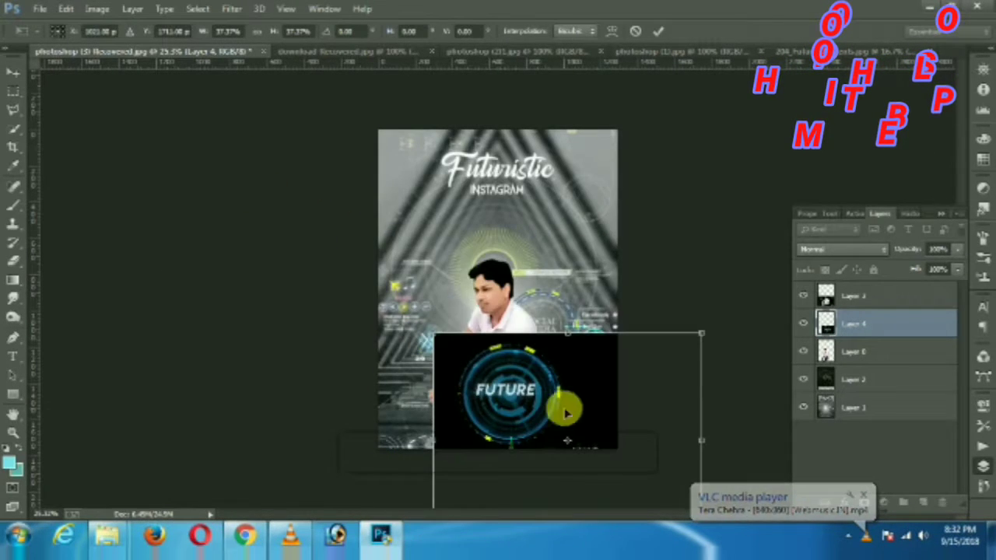
{"action": "left_click_drag", "start_coordinate": [566, 412], "coordinate": [518, 291]}
{"action": "left_click_drag", "start_coordinate": [702, 336], "coordinate": [600, 361]}
{"action": "left_click_drag", "start_coordinate": [551, 339], "coordinate": [545, 344]}
{"action": "key", "text": "Return"}
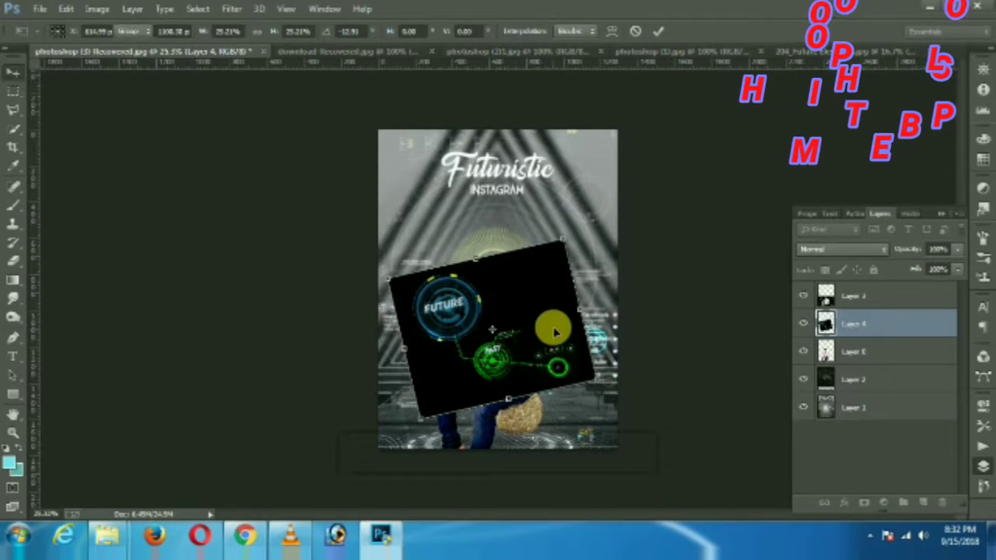
- Set the Future Elements layer's blend mode to Screen and move it so the PAST dial sits near the man's wrist
{"action": "left_click", "coordinate": [829, 250]}
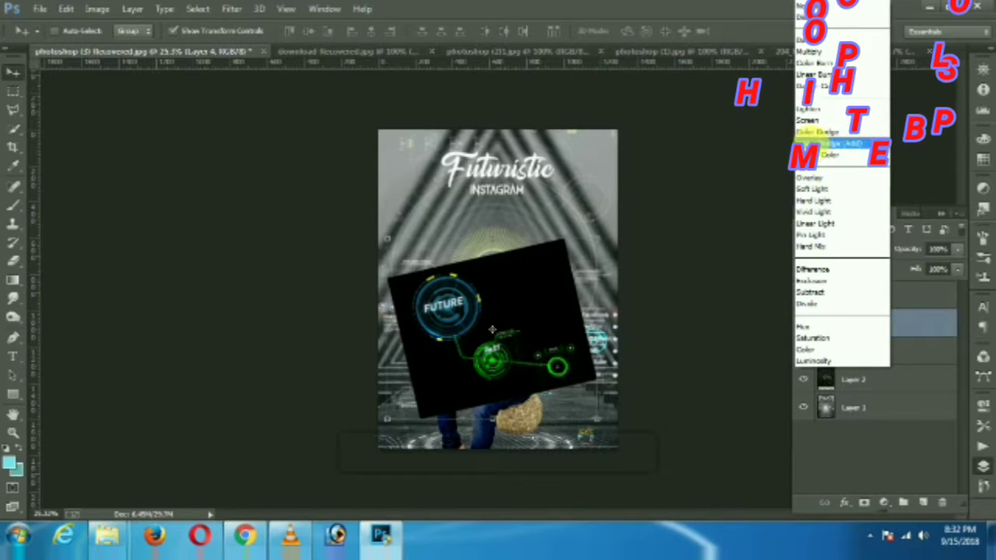
{"action": "left_click", "coordinate": [805, 120]}
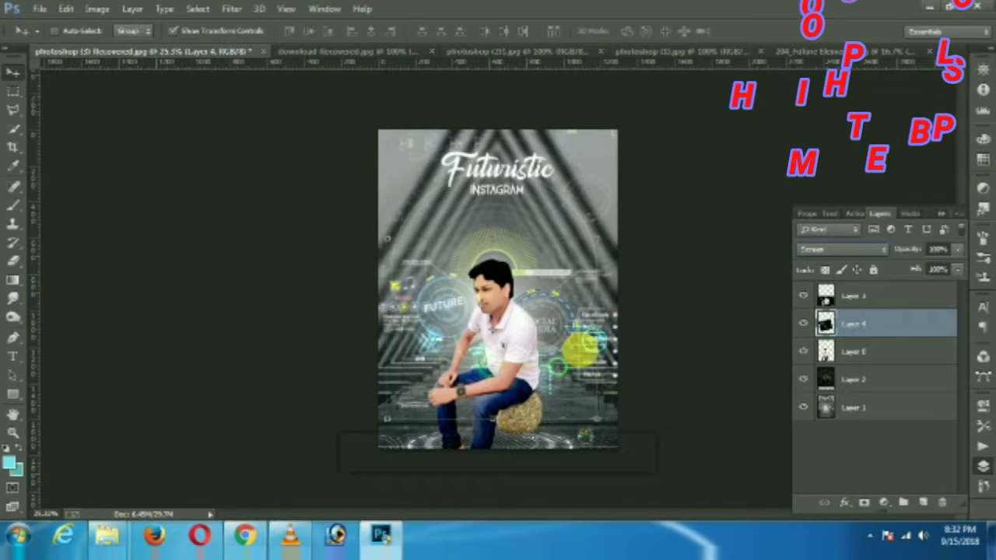
{"action": "left_click_drag", "start_coordinate": [540, 306], "coordinate": [540, 330]}
{"action": "left_click_drag", "start_coordinate": [514, 325], "coordinate": [509, 334]}
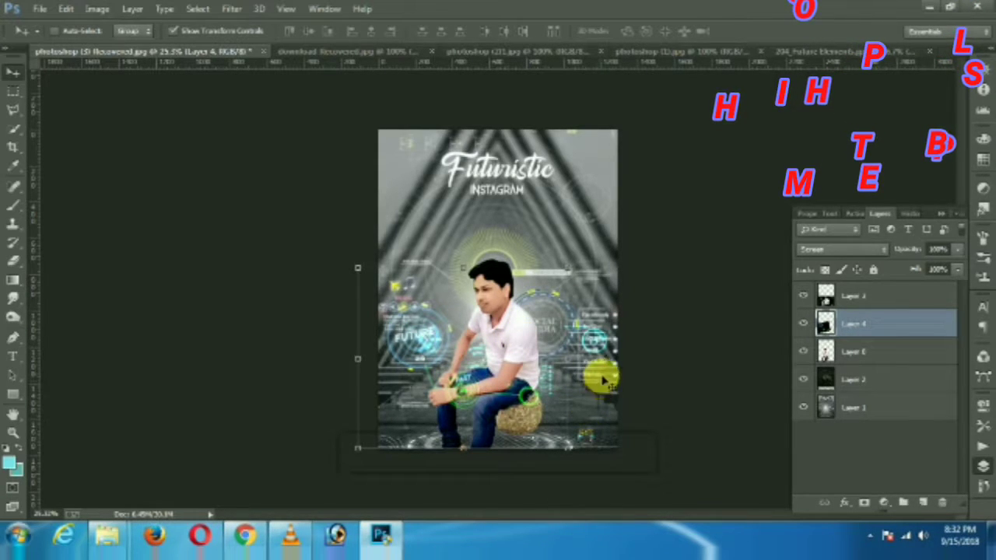
- Scale the Future Elements layer to 76.72% and rotate it to about -24.65°, aligning the PAST dial with his watch and the small ring with his elbow
{"action": "left_click_drag", "start_coordinate": [588, 345], "coordinate": [551, 317]}
{"action": "left_click_drag", "start_coordinate": [545, 396], "coordinate": [520, 394]}
{"action": "scroll", "coordinate": [564, 447], "scroll_direction": "up", "scroll_amount": 3}
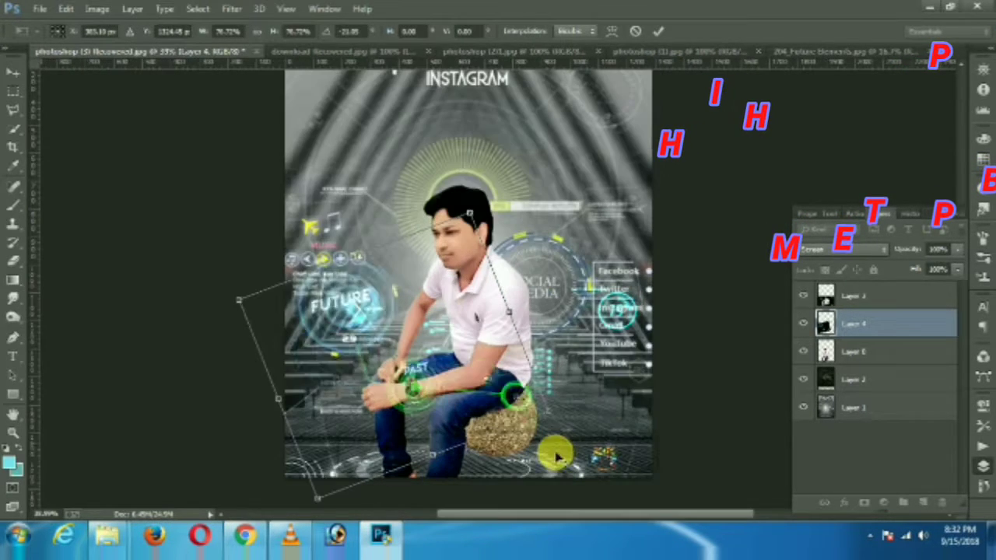
{"action": "left_click_drag", "start_coordinate": [557, 459], "coordinate": [447, 416]}
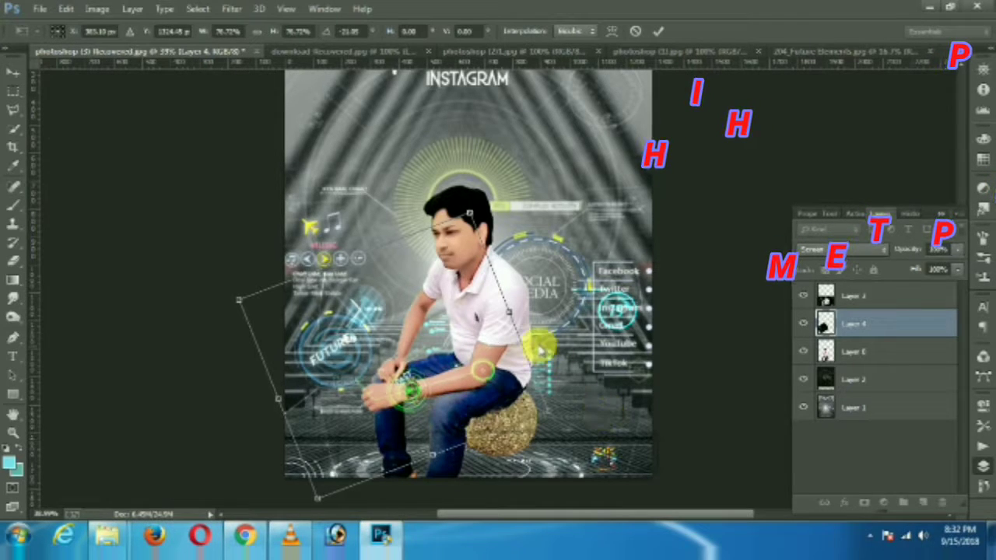
{"action": "left_click_drag", "start_coordinate": [536, 338], "coordinate": [534, 335]}
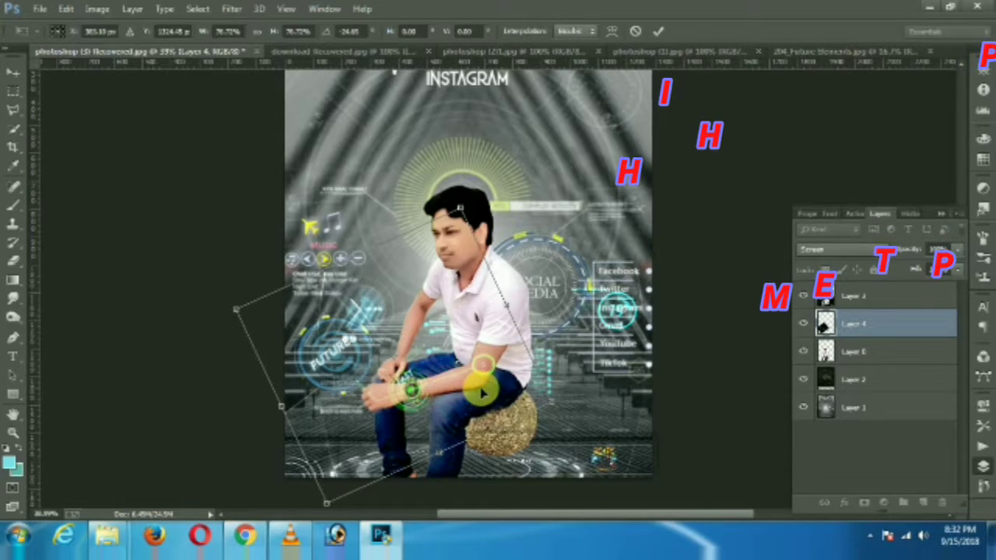
{"action": "left_click_drag", "start_coordinate": [482, 393], "coordinate": [483, 393]}
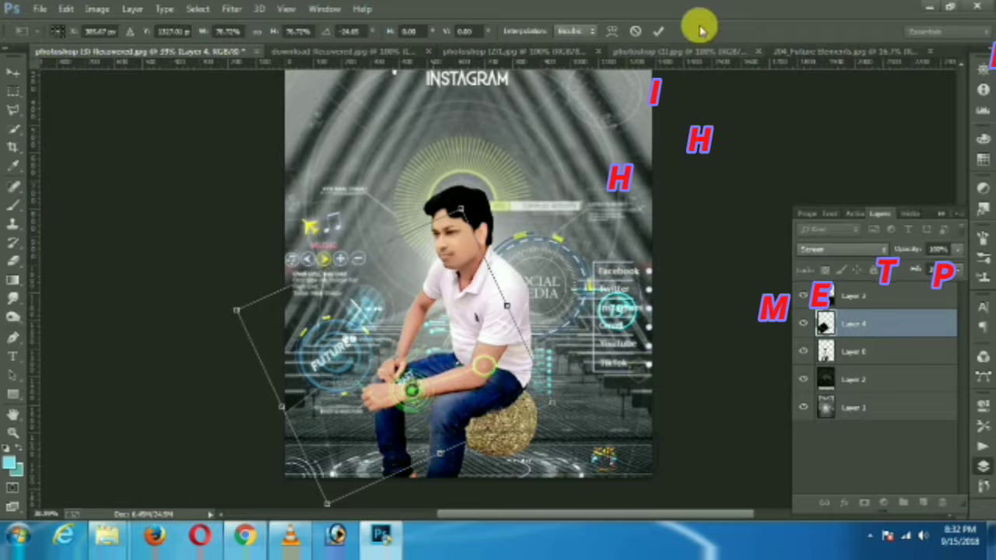
{"action": "left_click", "coordinate": [658, 31]}
{"action": "key", "text": "ctrl+0"}
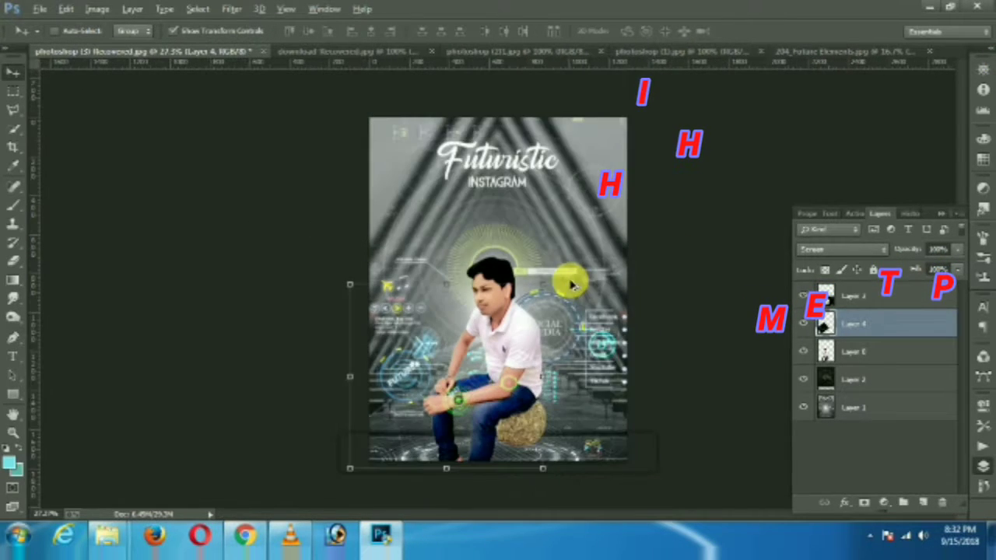
- Merge the black-and-green HUD layer and the man's layer down into the background layer
{"action": "scroll", "coordinate": [572, 285], "scroll_direction": "down", "scroll_amount": 2}
{"action": "left_click", "coordinate": [879, 382]}
{"action": "right_click", "coordinate": [885, 378]}
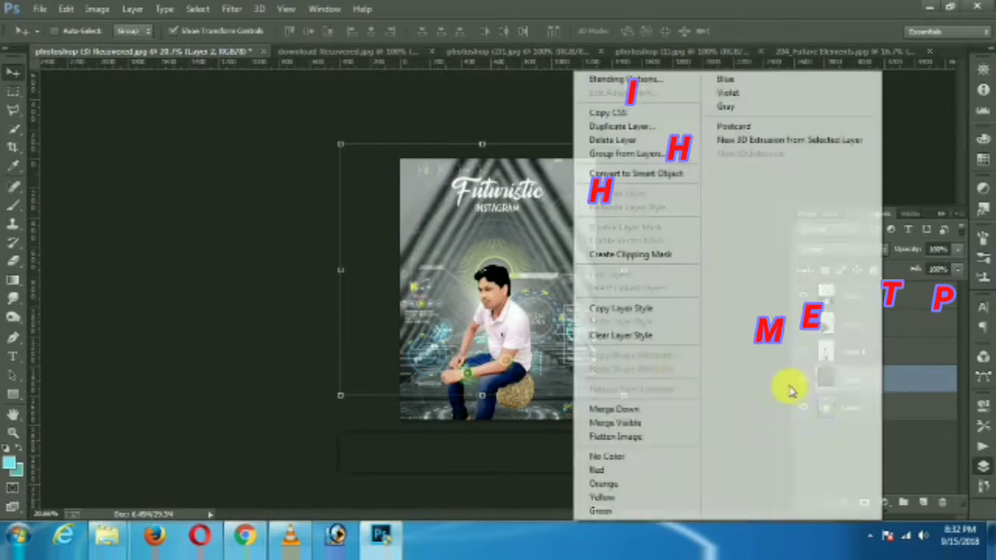
{"action": "left_click", "coordinate": [645, 408]}
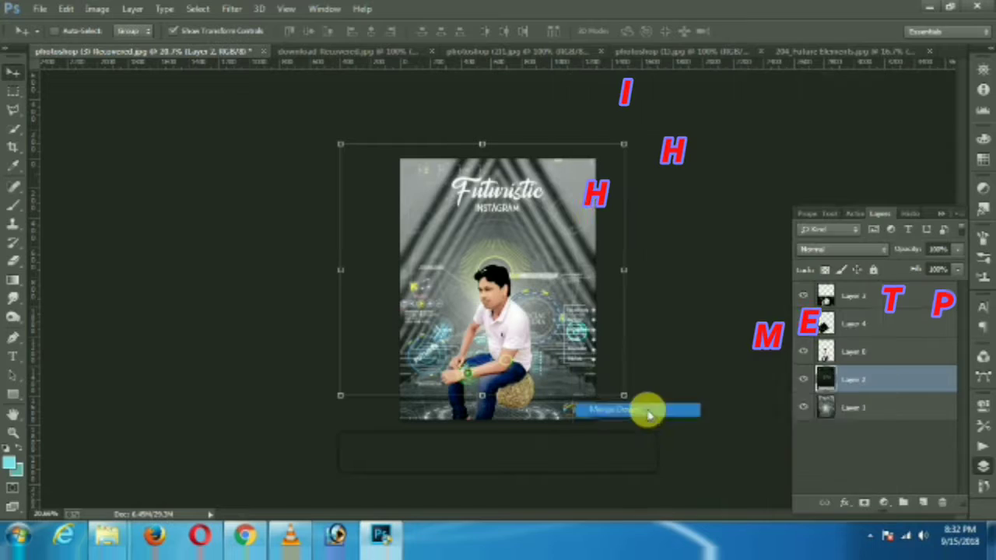
{"action": "right_click", "coordinate": [882, 353]}
{"action": "left_click", "coordinate": [633, 410]}
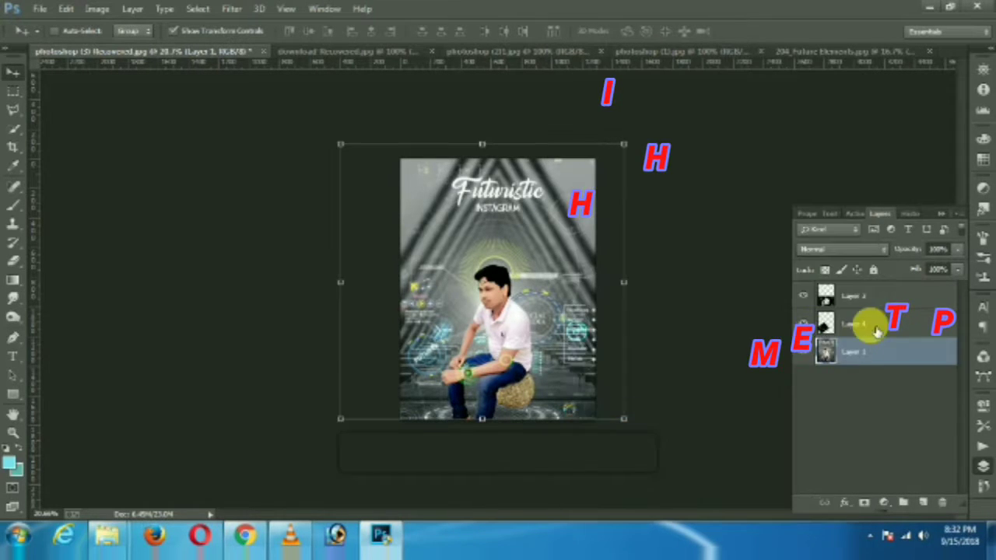
- Merge the Future Elements and teal HUD layers down into the background layer, and crop away everything outside the poster's canvas
{"action": "left_click", "coordinate": [869, 324]}
{"action": "right_click", "coordinate": [870, 324]}
{"action": "left_click", "coordinate": [626, 407]}
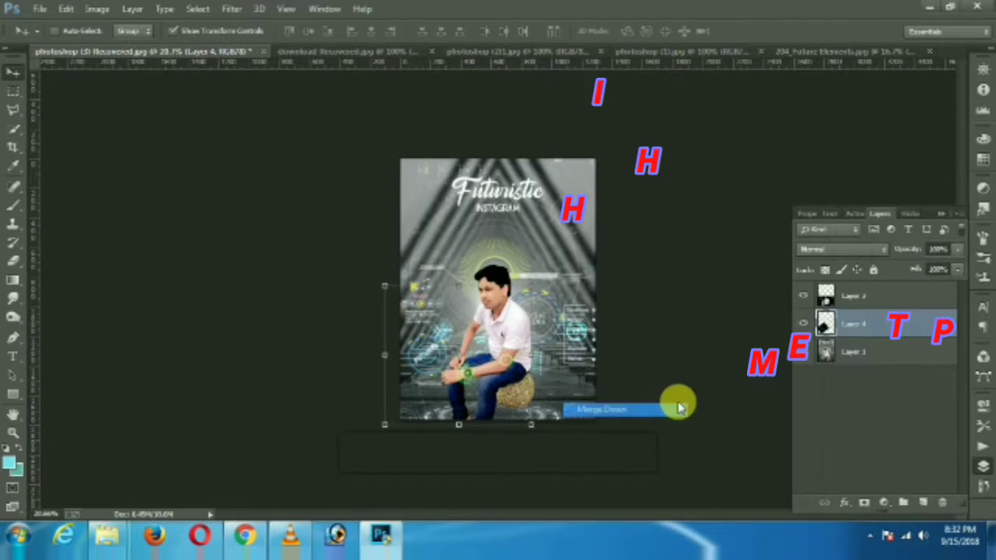
{"action": "left_click", "coordinate": [854, 299]}
{"action": "right_click", "coordinate": [854, 299]}
{"action": "left_click", "coordinate": [615, 407]}
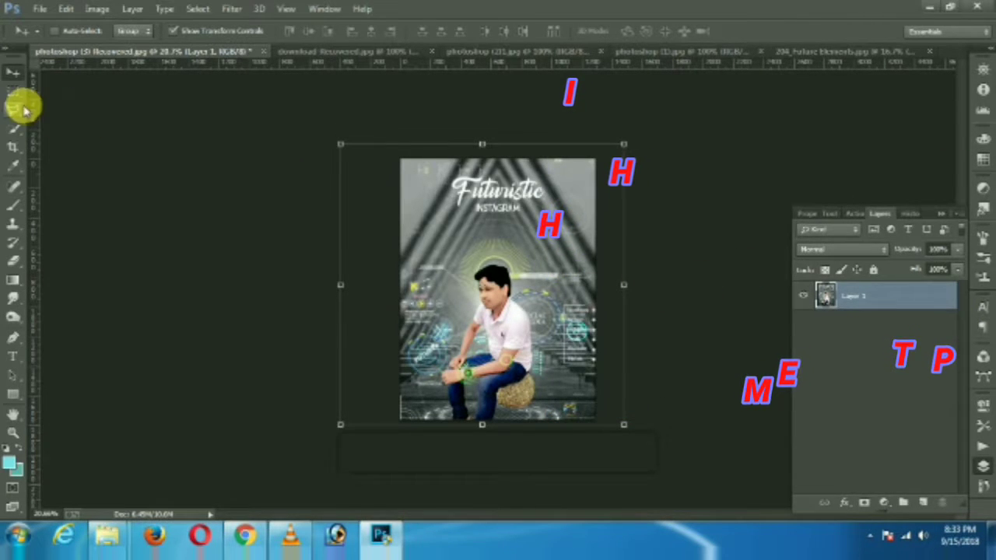
{"action": "left_click", "coordinate": [16, 146]}
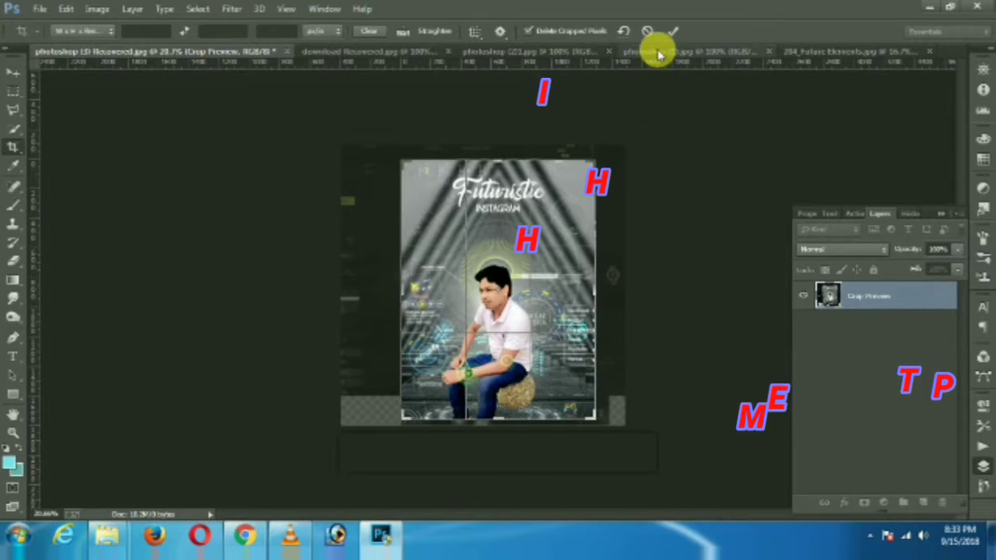
{"action": "left_click", "coordinate": [672, 32]}
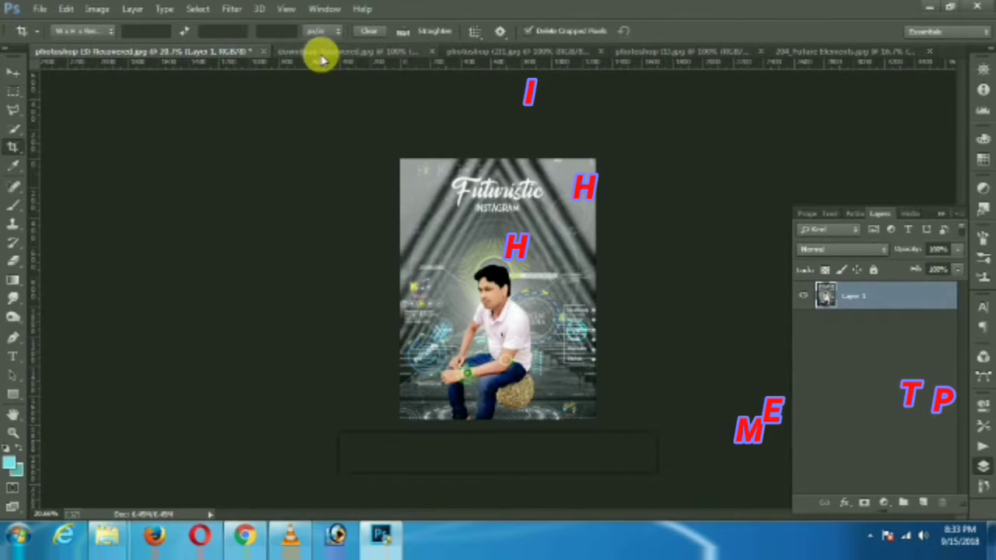
- Open the merged poster layer in Color Efex Pro 4, remove the preloaded filter and add a fresh Dark Contrasts filter
{"action": "left_click", "coordinate": [229, 10]}
{"action": "mouse_move", "coordinate": [362, 363]}
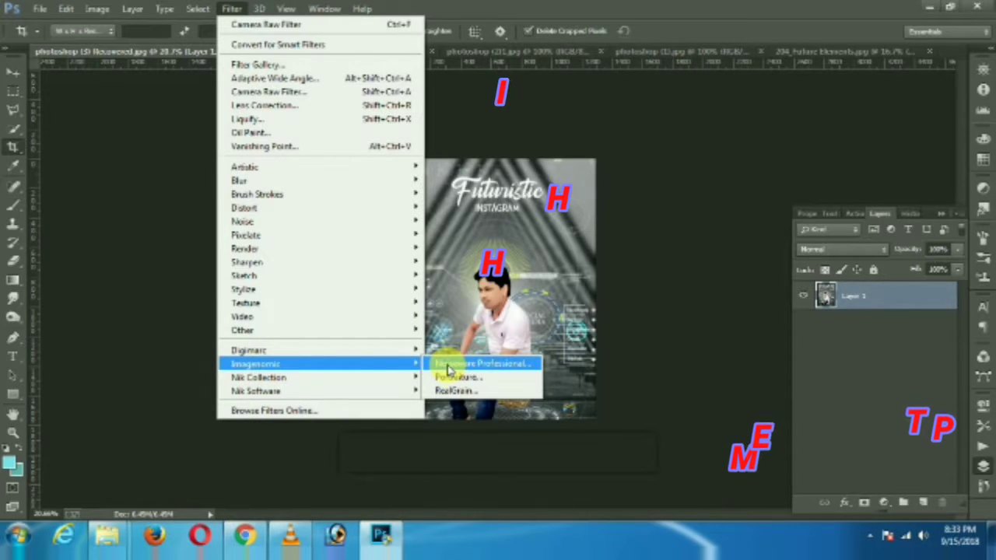
{"action": "mouse_move", "coordinate": [296, 379]}
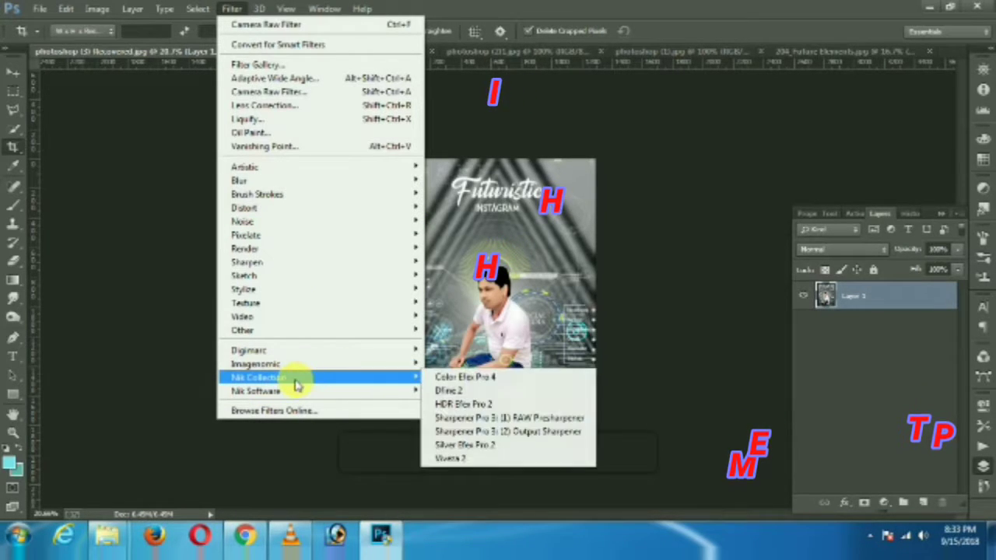
{"action": "left_click", "coordinate": [460, 379]}
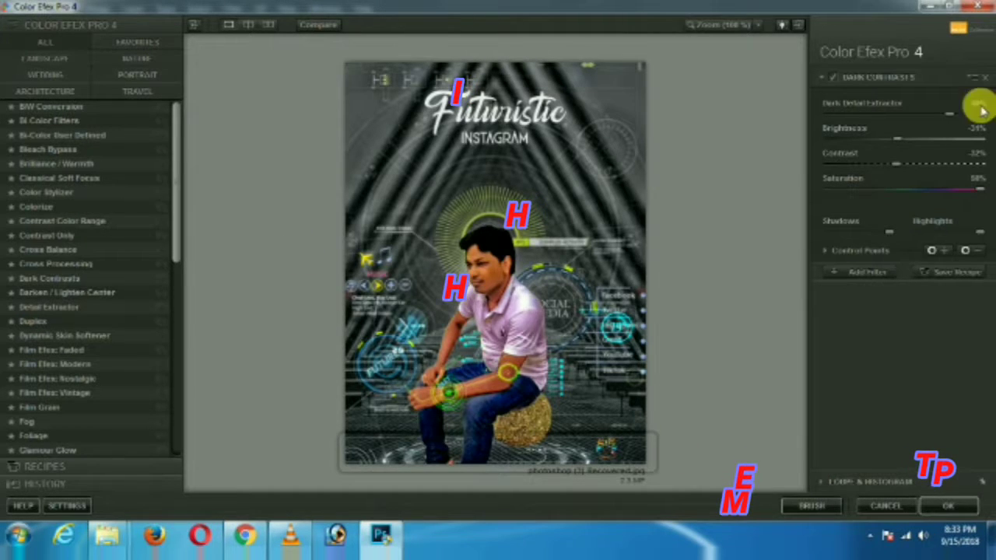
{"action": "left_click", "coordinate": [981, 77]}
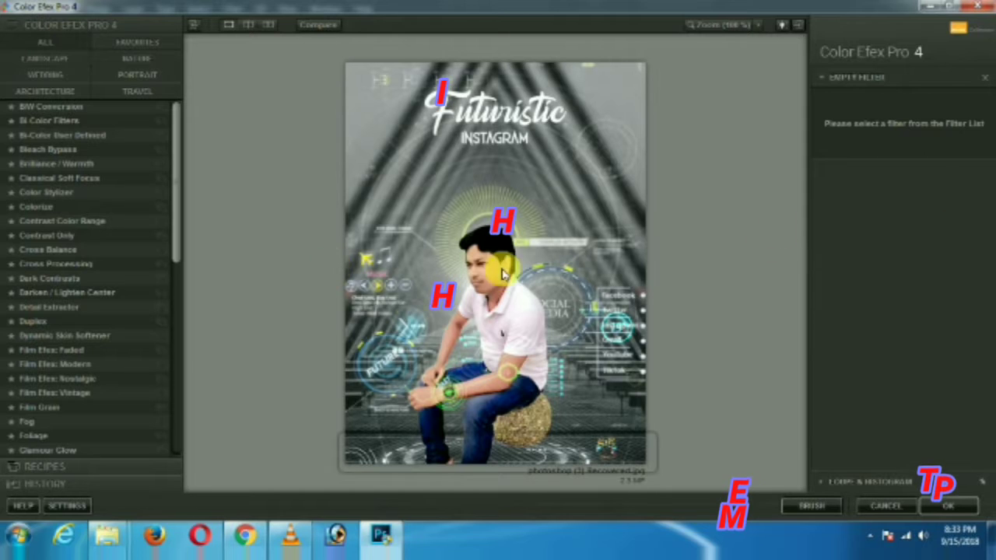
{"action": "left_click", "coordinate": [69, 277]}
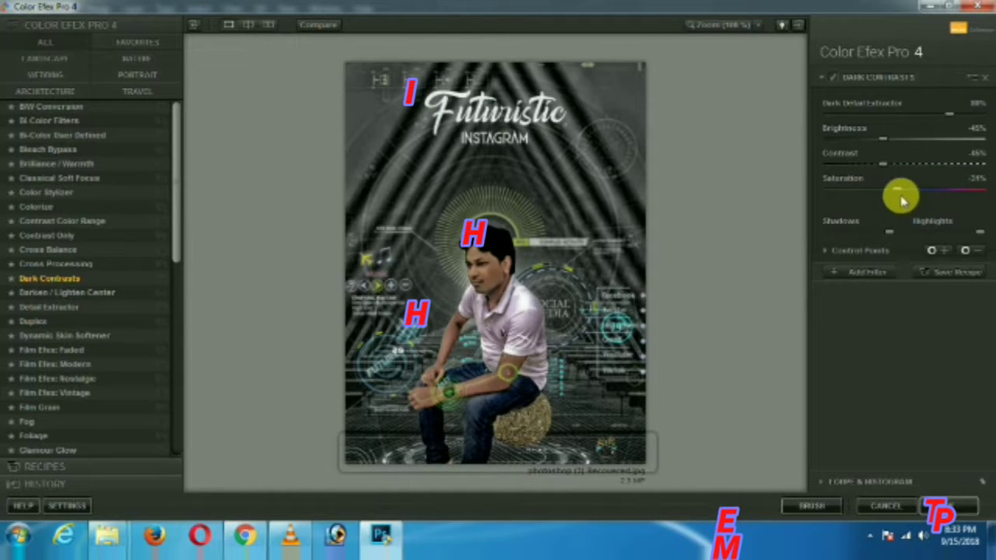
- Set the Dark Contrasts filter's contrast to -25% and saturation to 2%, and apply it to the poster
{"action": "left_click_drag", "start_coordinate": [900, 196], "coordinate": [918, 197]}
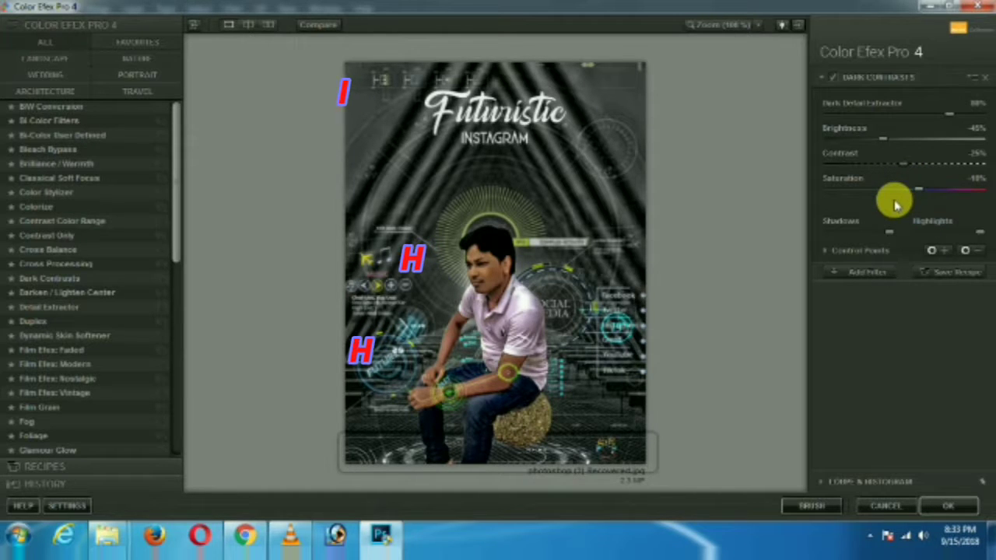
{"action": "left_click_drag", "start_coordinate": [911, 189], "coordinate": [931, 192]}
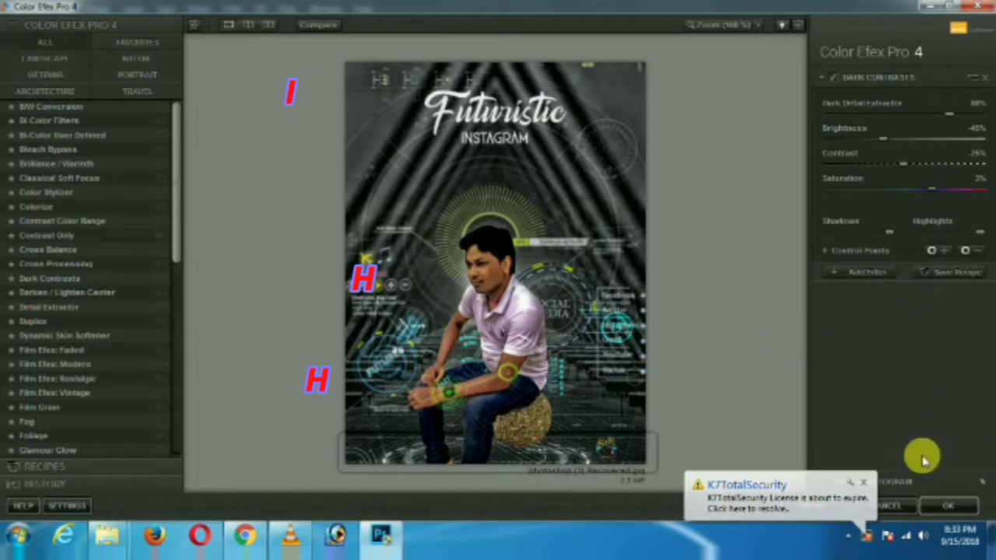
{"action": "left_click", "coordinate": [851, 276]}
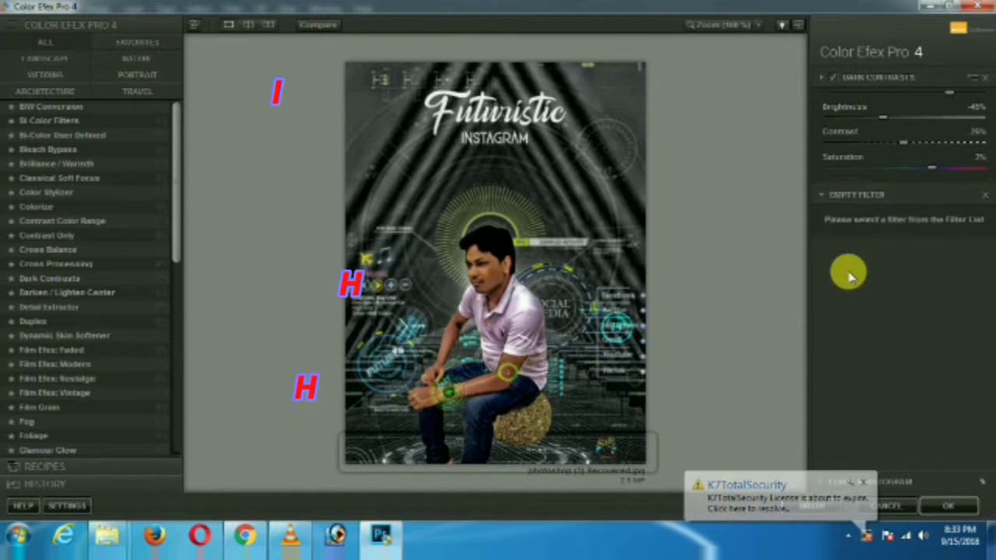
{"action": "left_click", "coordinate": [937, 507]}
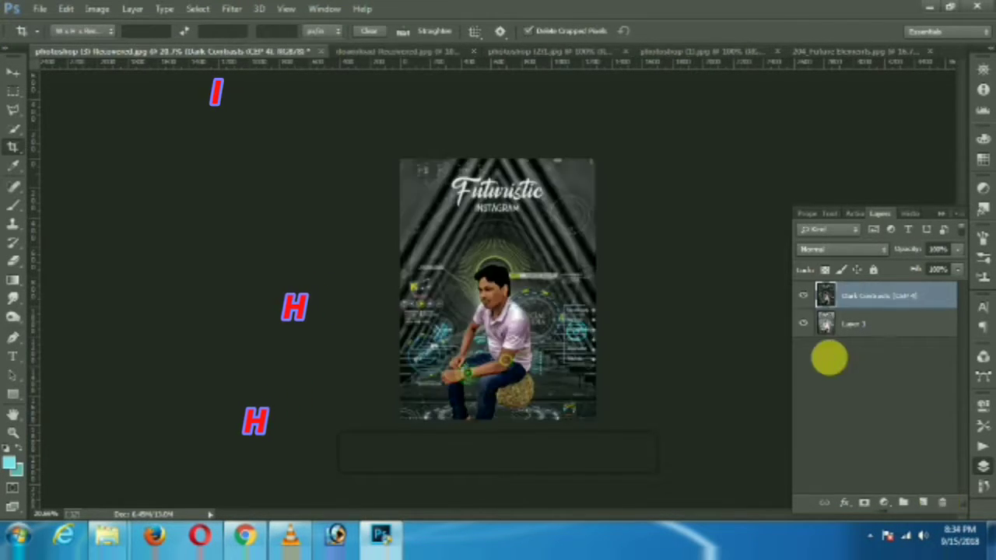
- Erase the Dark Contrasts effect from the man's face and arms, and merge that layer down into Layer 1
{"action": "scroll", "coordinate": [526, 354], "scroll_direction": "up", "scroll_amount": 5}
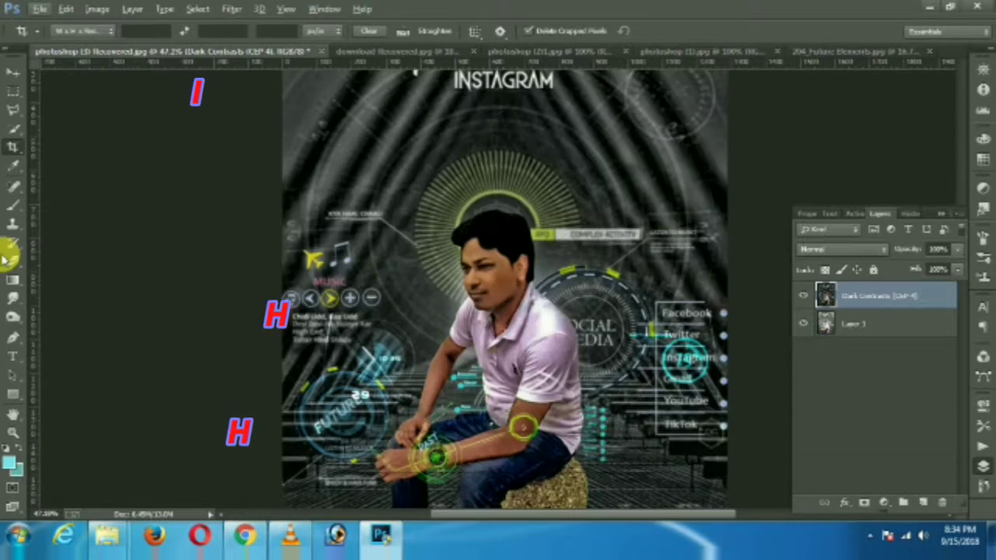
{"action": "left_click", "coordinate": [13, 260]}
{"action": "left_click_drag", "start_coordinate": [527, 388], "coordinate": [495, 305]}
{"action": "left_click_drag", "start_coordinate": [458, 375], "coordinate": [507, 349]}
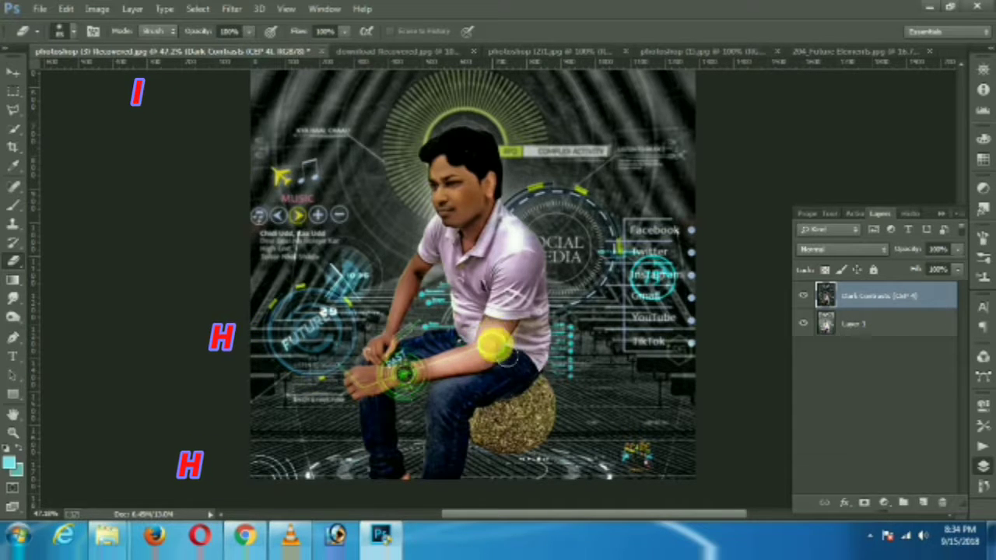
{"action": "scroll", "coordinate": [488, 357], "scroll_direction": "down", "scroll_amount": 3}
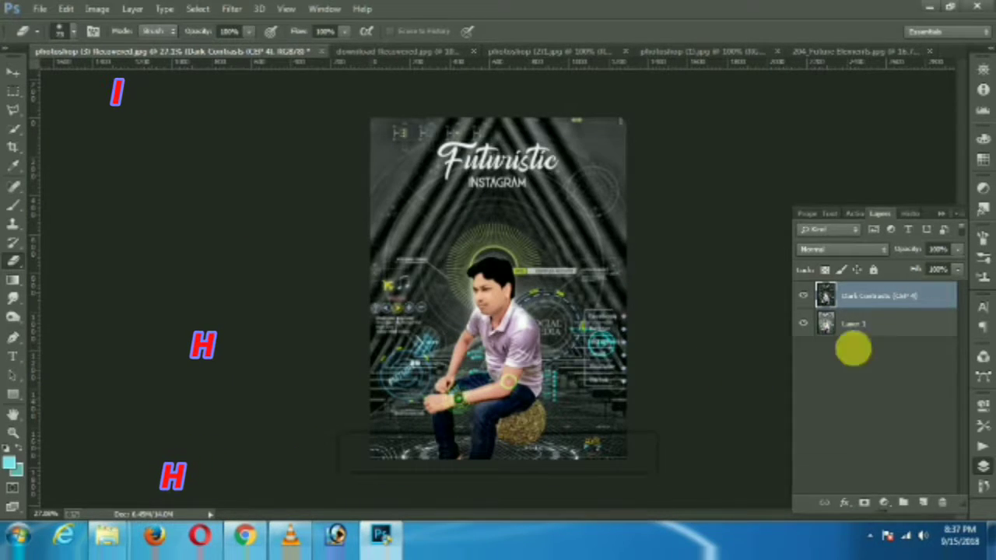
{"action": "right_click", "coordinate": [882, 296]}
{"action": "left_click", "coordinate": [650, 424]}
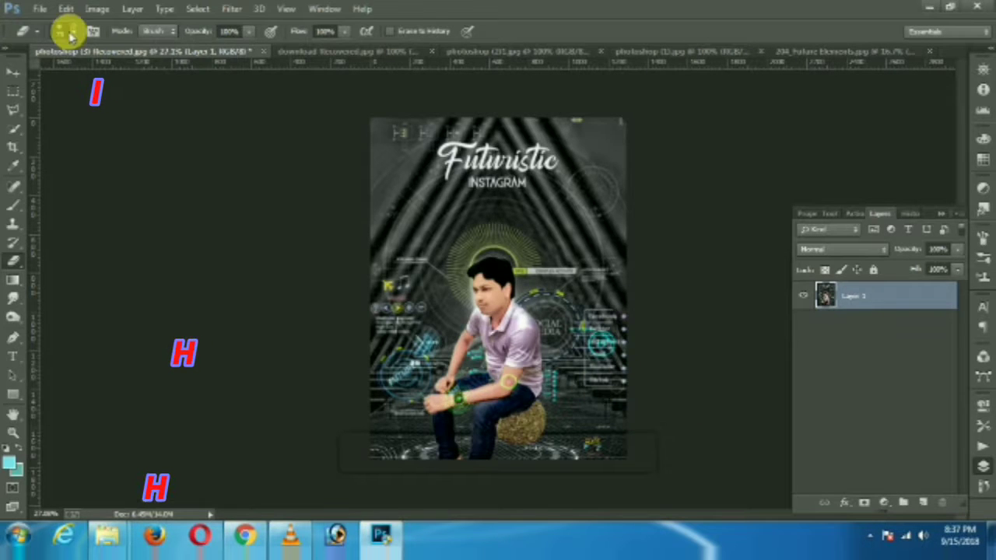
- Apply Shadows/Highlights to the poster with shadows at about 21% and highlights at 9%
{"action": "left_click", "coordinate": [97, 9]}
{"action": "mouse_move", "coordinate": [109, 48]}
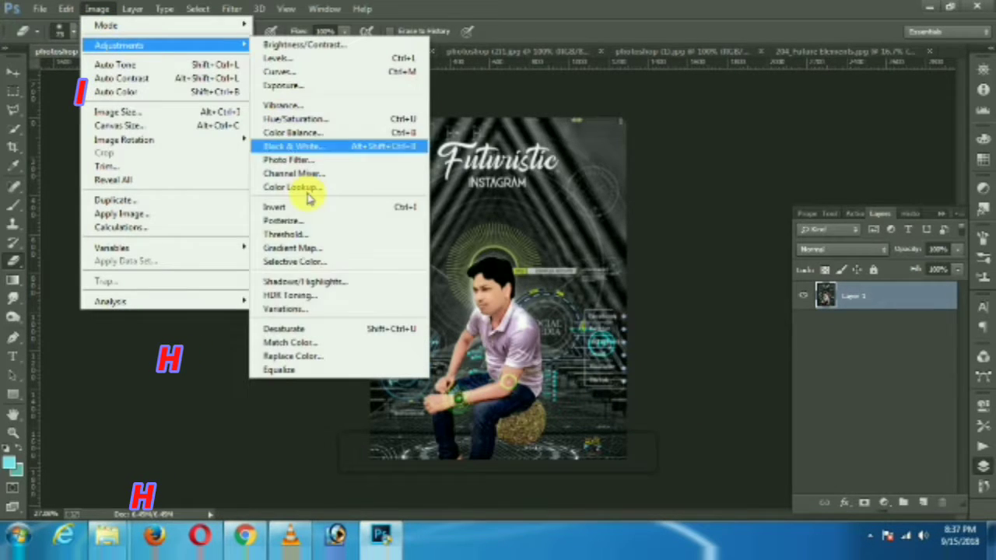
{"action": "left_click", "coordinate": [288, 281]}
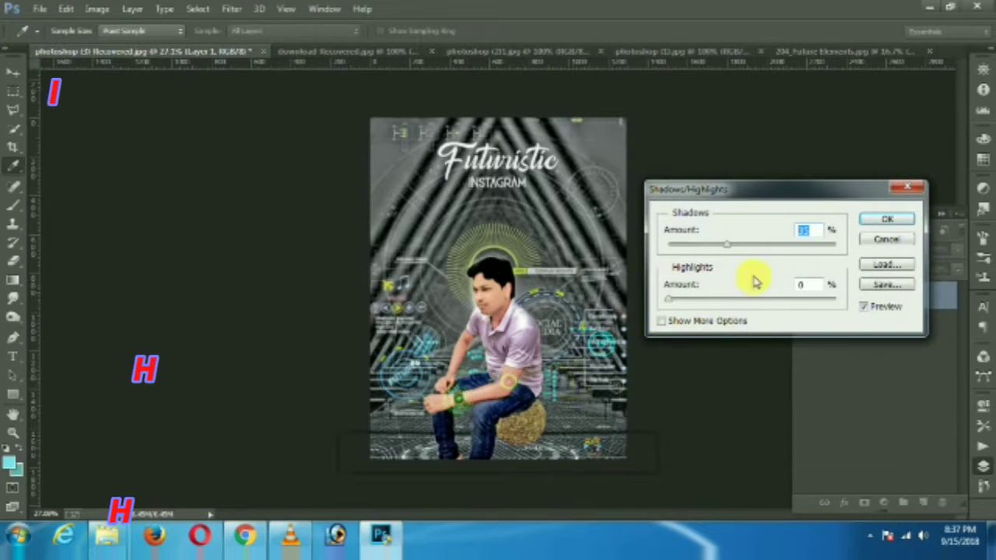
{"action": "key", "text": "Tab"}
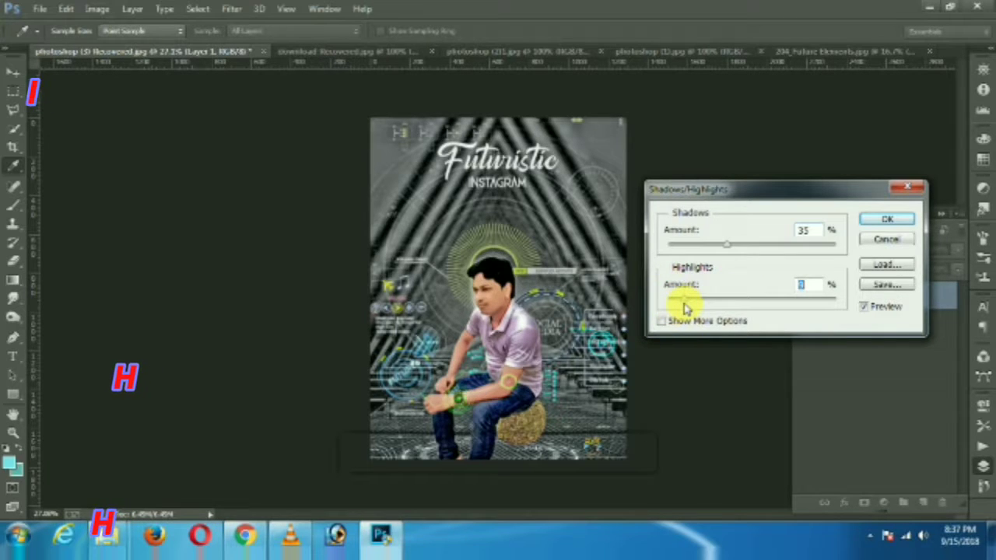
{"action": "type", "text": "9"}
{"action": "key", "text": "Tab"}
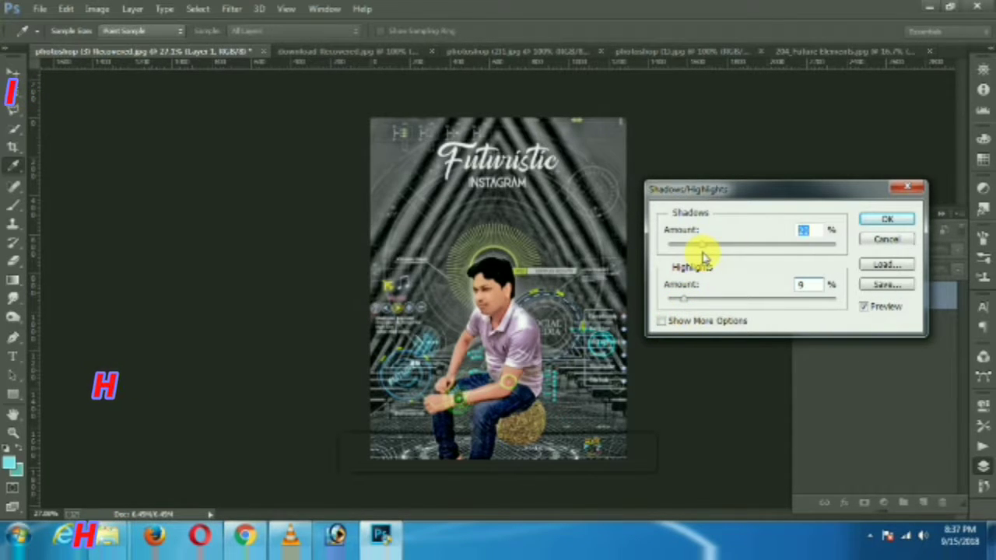
{"action": "left_click", "coordinate": [893, 230]}
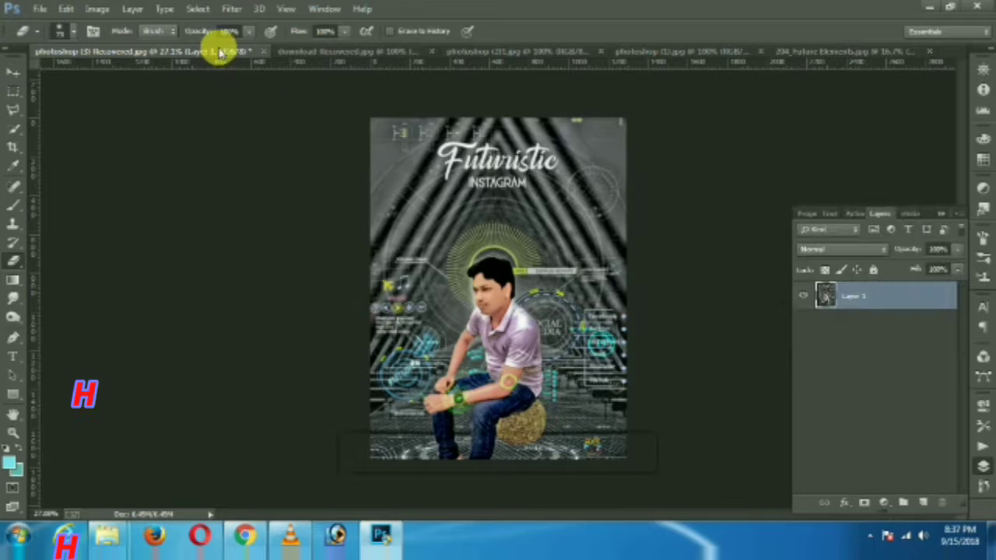
- Apply Selective Color to the poster, setting black to about -46% in the reds and about -37% in the yellows
{"action": "left_click", "coordinate": [231, 8]}
{"action": "left_click", "coordinate": [97, 9]}
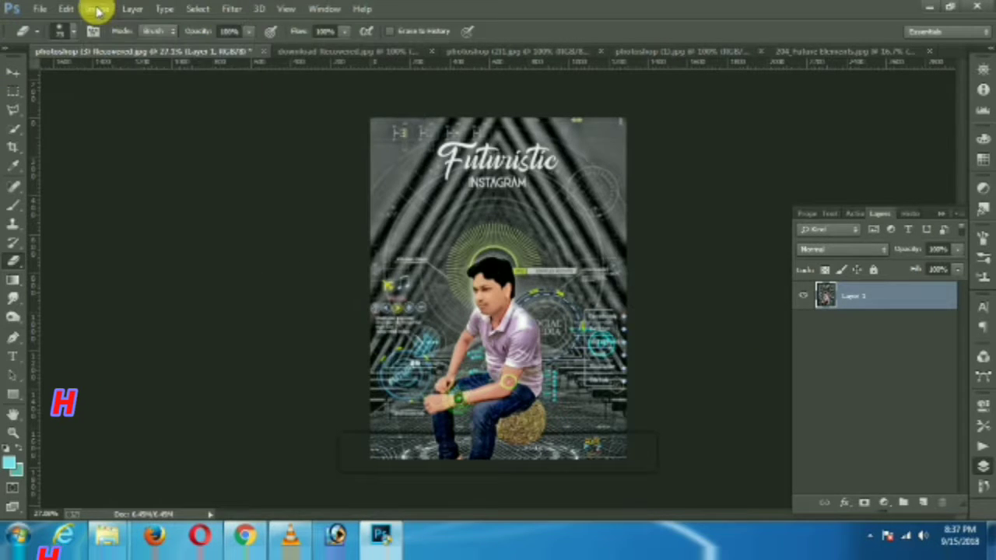
{"action": "left_click", "coordinate": [98, 10]}
{"action": "mouse_move", "coordinate": [118, 45]}
{"action": "left_click", "coordinate": [304, 261]}
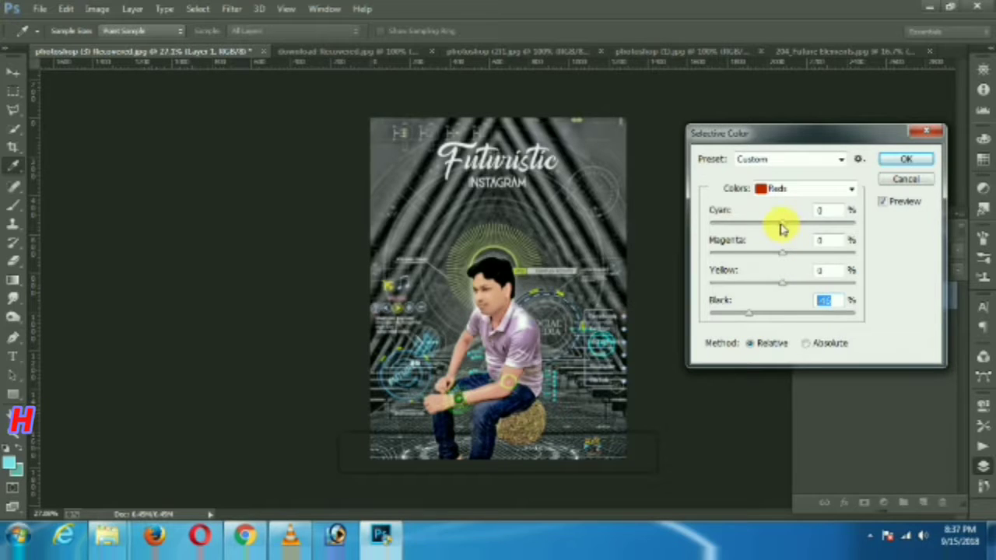
{"action": "left_click", "coordinate": [775, 186]}
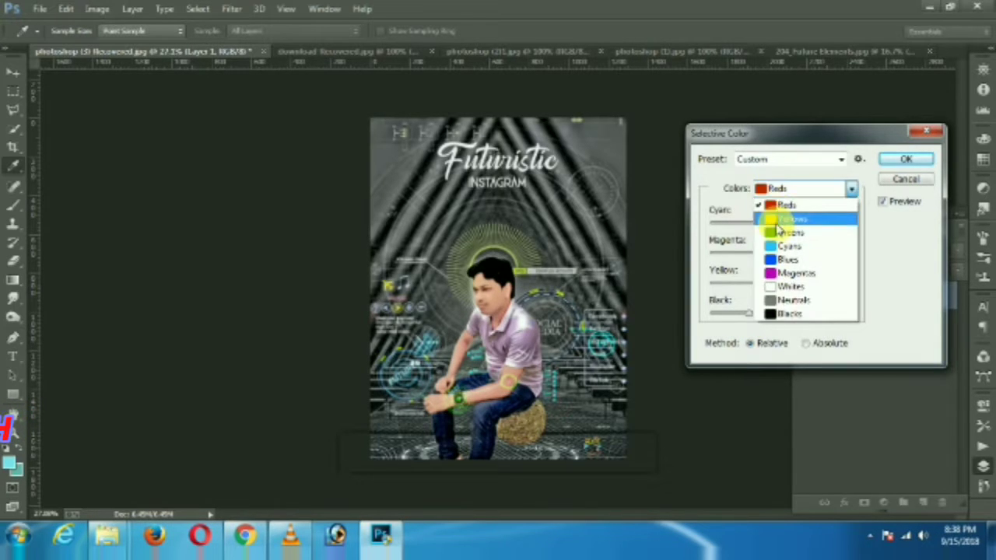
{"action": "left_click", "coordinate": [778, 215]}
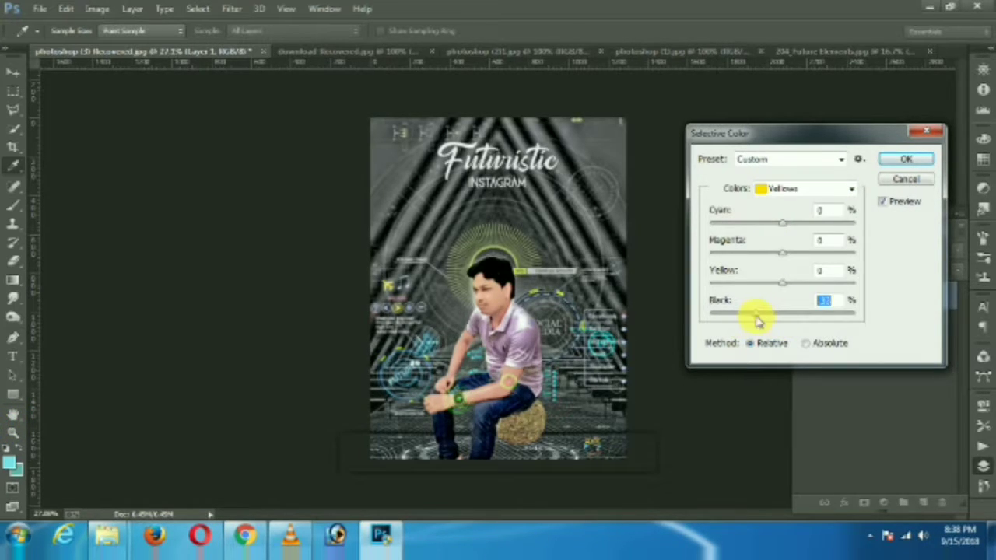
{"action": "left_click", "coordinate": [782, 436]}
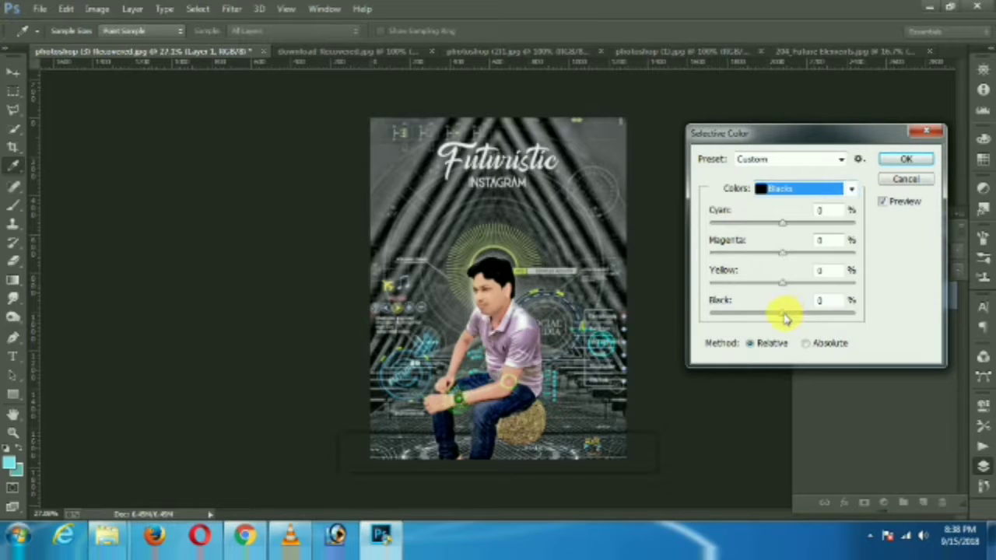
{"action": "left_click", "coordinate": [907, 161]}
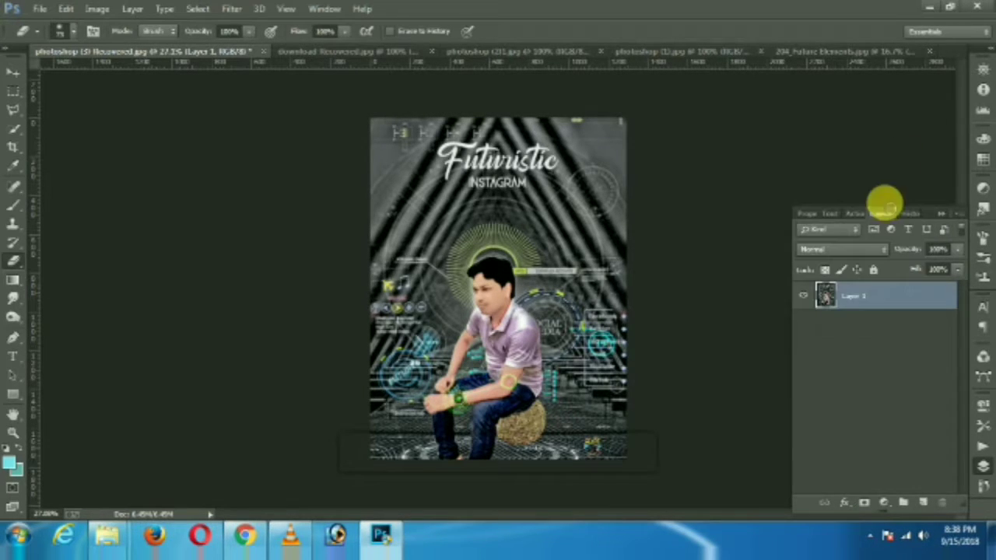
- Add a Color Balance adjustment layer with the midtones shifted +19 toward red
{"action": "left_click", "coordinate": [884, 502]}
{"action": "left_click", "coordinate": [860, 342]}
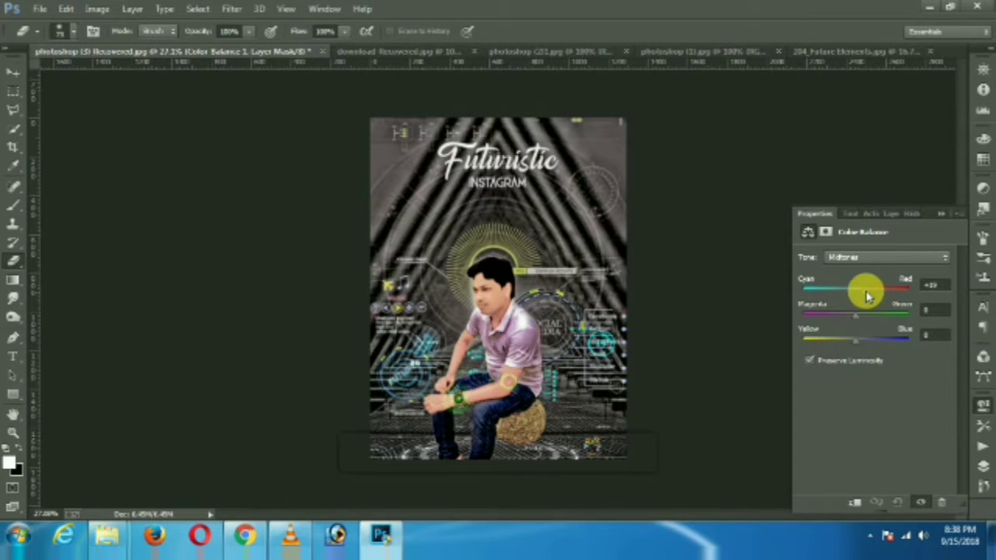
{"action": "left_click", "coordinate": [941, 217]}
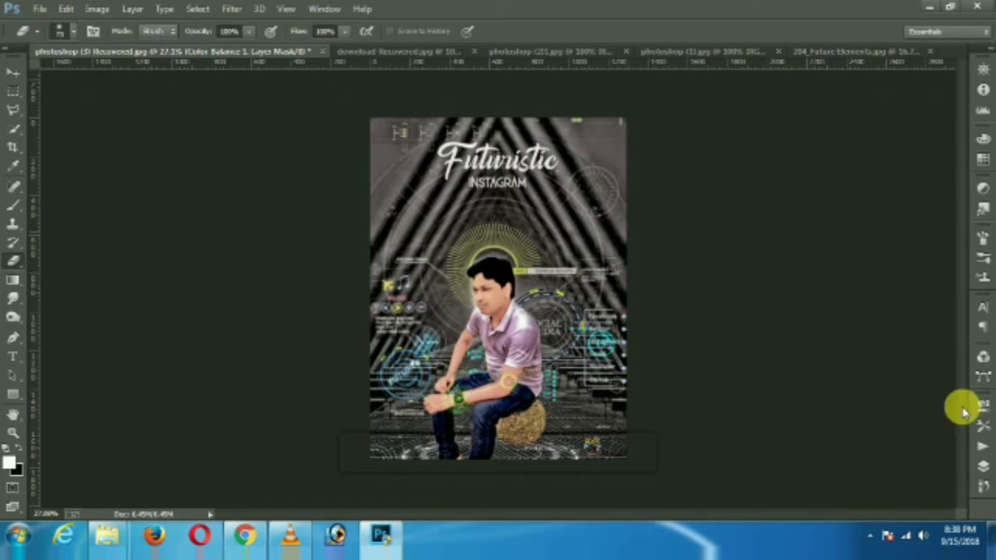
- Merge the Color Balance adjustment layer down into Layer 1
{"action": "left_click", "coordinate": [982, 469]}
{"action": "left_click", "coordinate": [866, 322]}
{"action": "left_click", "coordinate": [888, 302]}
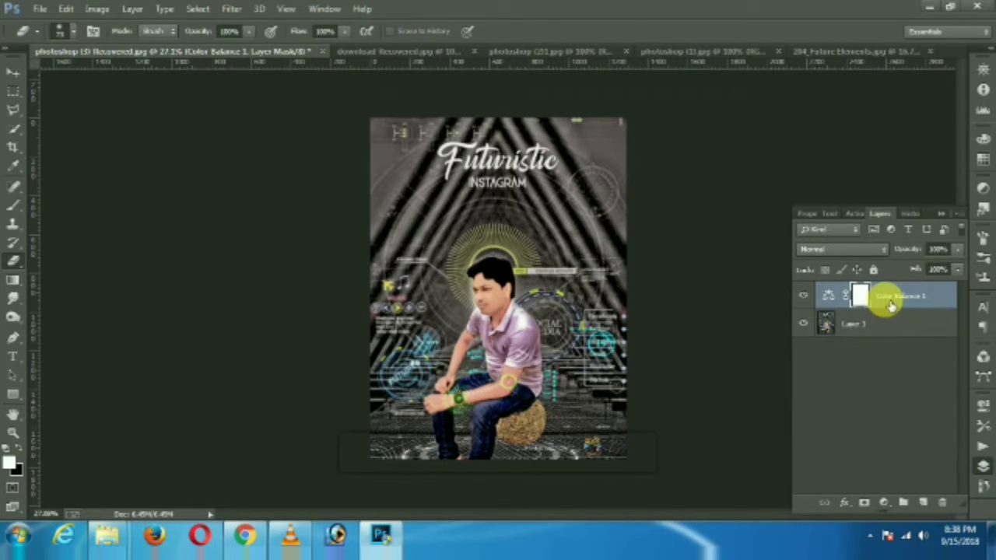
{"action": "right_click", "coordinate": [890, 304]}
{"action": "left_click", "coordinate": [616, 408]}
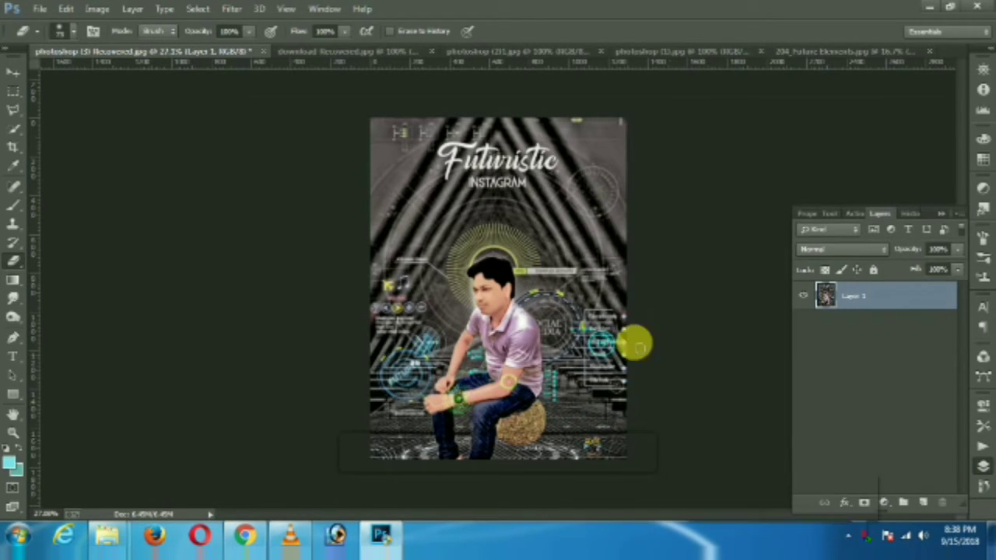